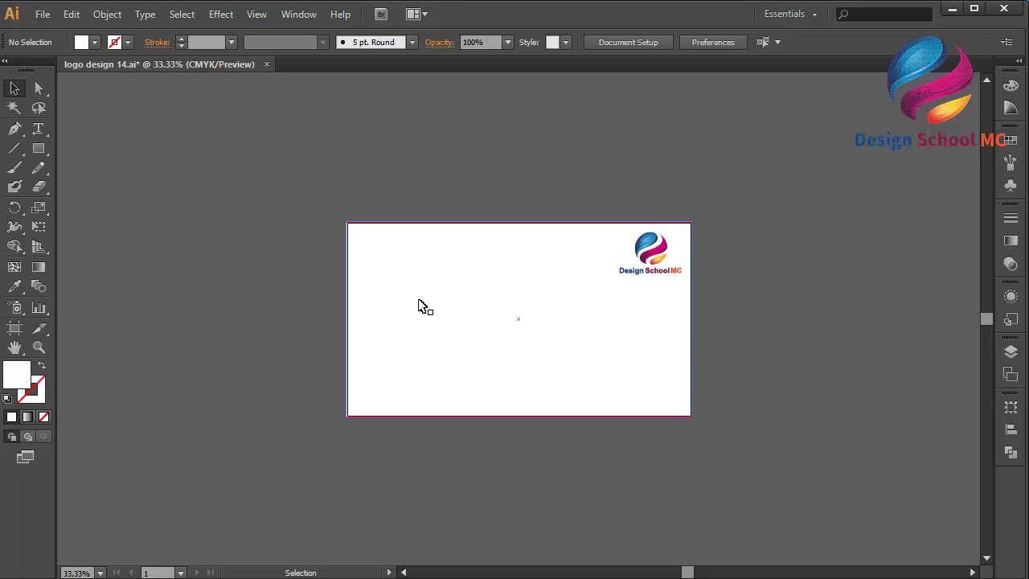
- Fill the artboard's white background rectangle with light grey EFEFEF
{"action": "left_click", "coordinate": [425, 280]}
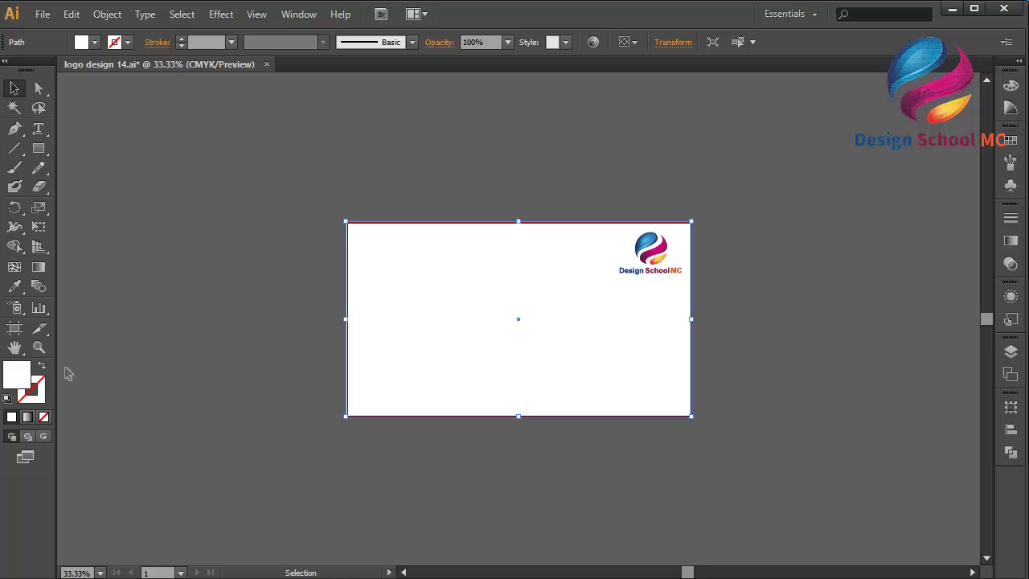
{"action": "double_click", "coordinate": [21, 381]}
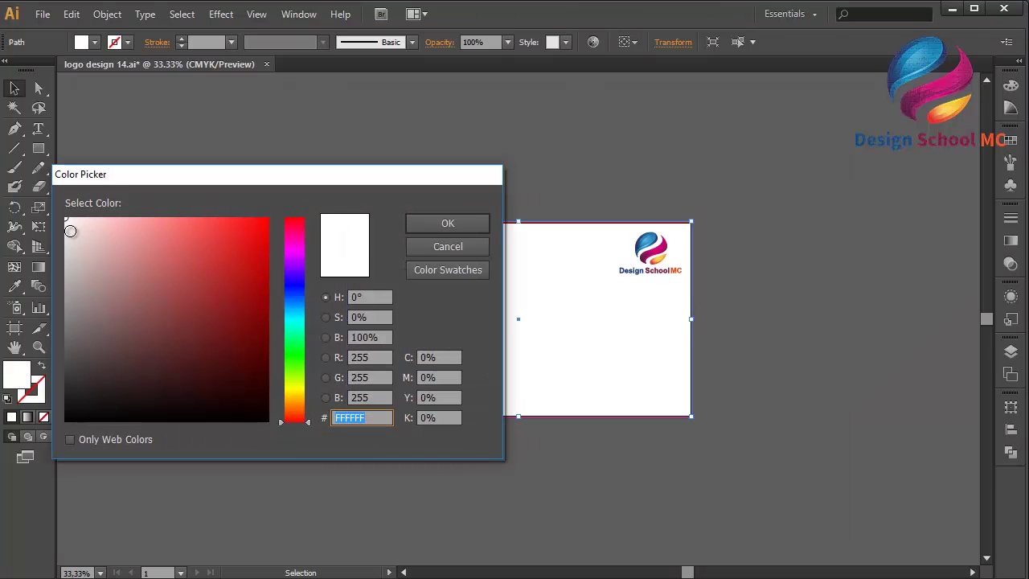
{"action": "left_click", "coordinate": [58, 227]}
{"action": "left_click_drag", "start_coordinate": [59, 228], "coordinate": [57, 229]}
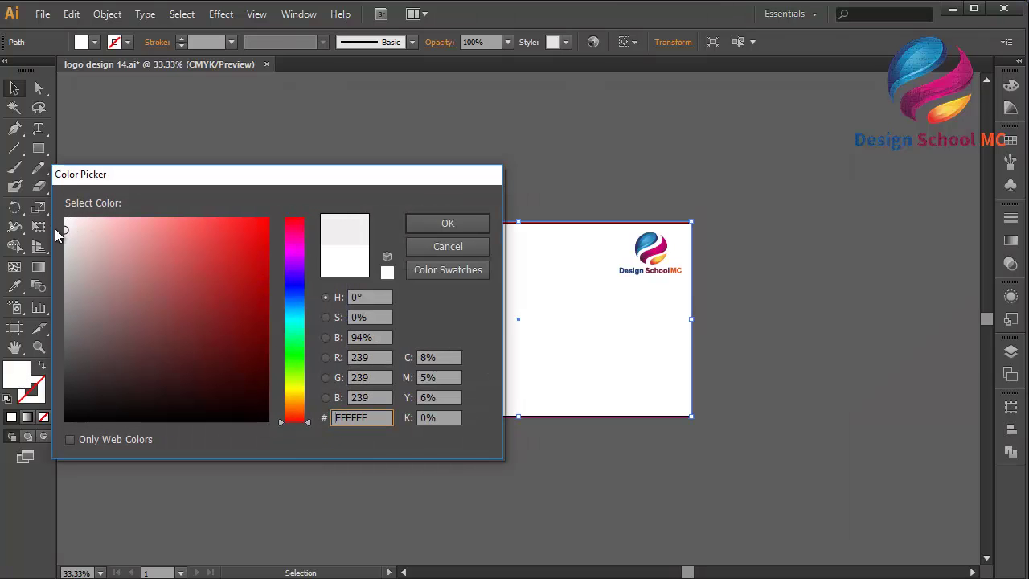
{"action": "left_click_drag", "start_coordinate": [371, 417], "coordinate": [320, 424]}
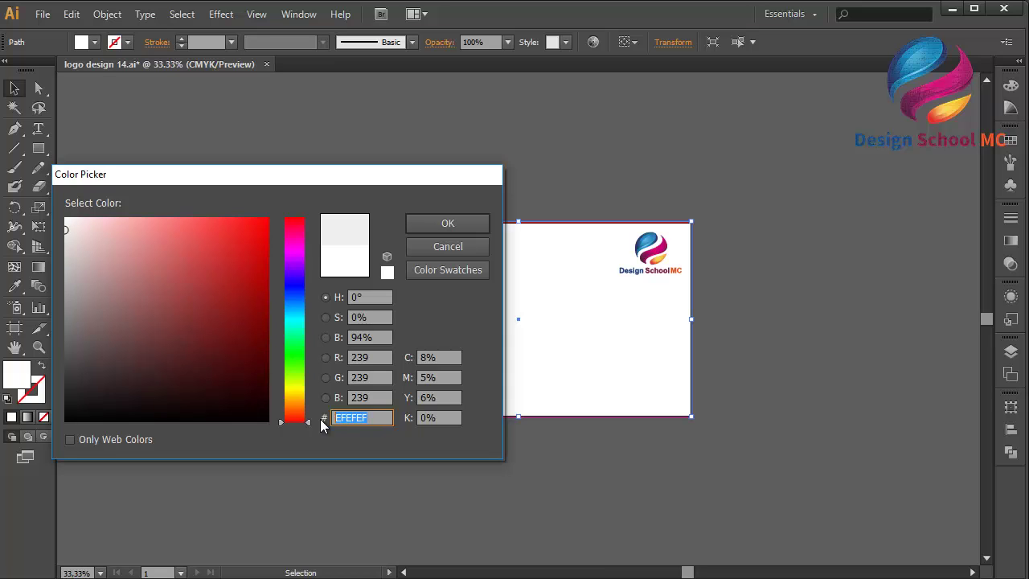
{"action": "left_click", "coordinate": [424, 224]}
{"action": "left_click", "coordinate": [480, 193]}
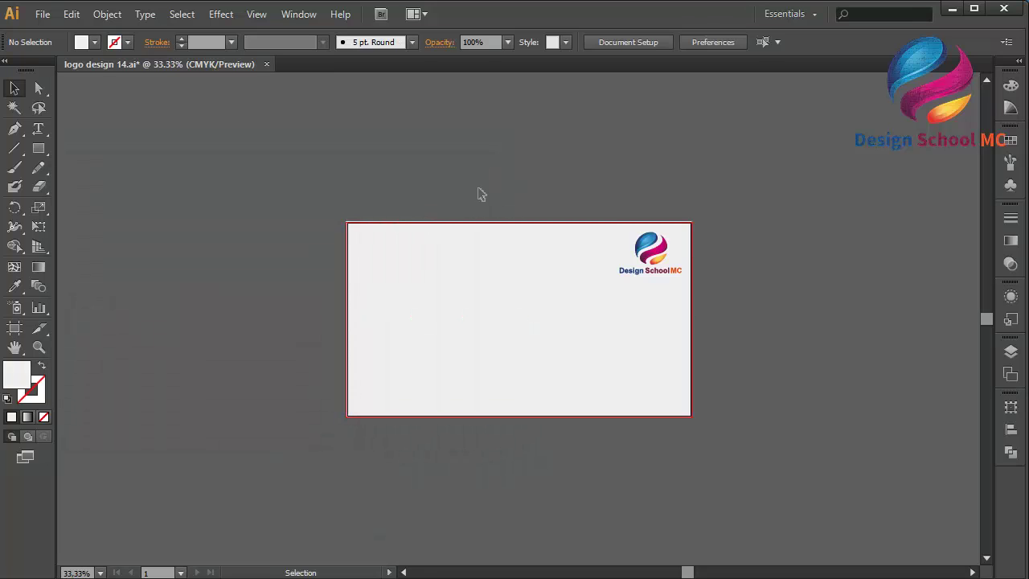
- Draw a large circle left of the artboard's centre and fill it with dark grey 3D3D3D
{"action": "key", "text": "ctrl+equal"}
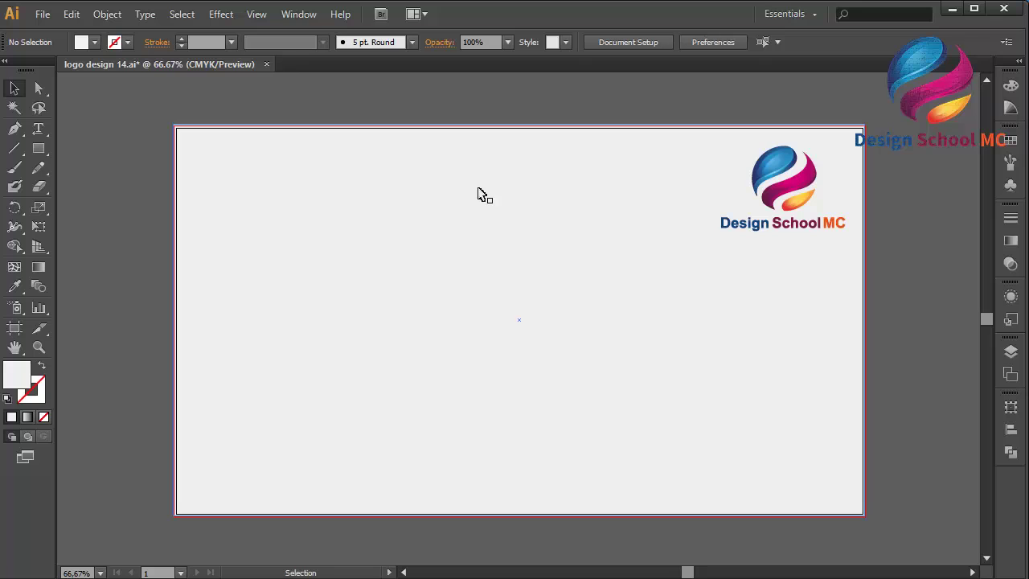
{"action": "left_click_drag", "start_coordinate": [38, 148], "coordinate": [79, 185]}
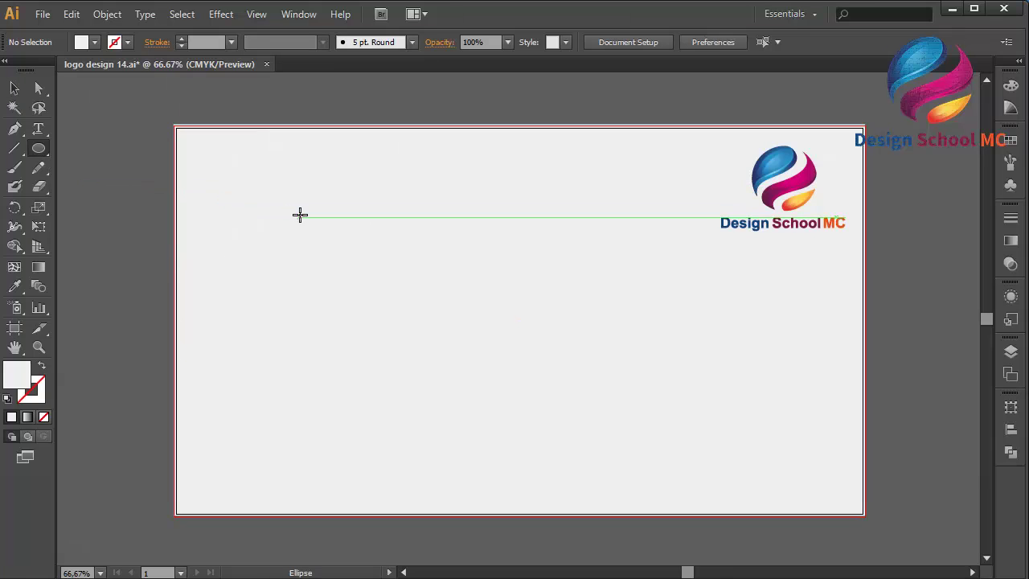
{"action": "left_click_drag", "start_coordinate": [305, 200], "coordinate": [581, 420]}
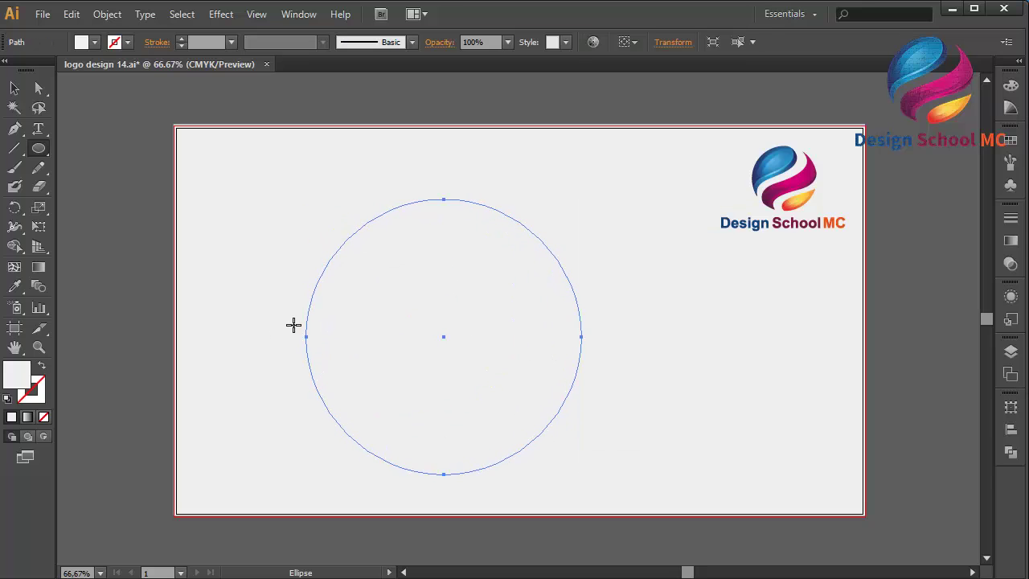
{"action": "double_click", "coordinate": [26, 375]}
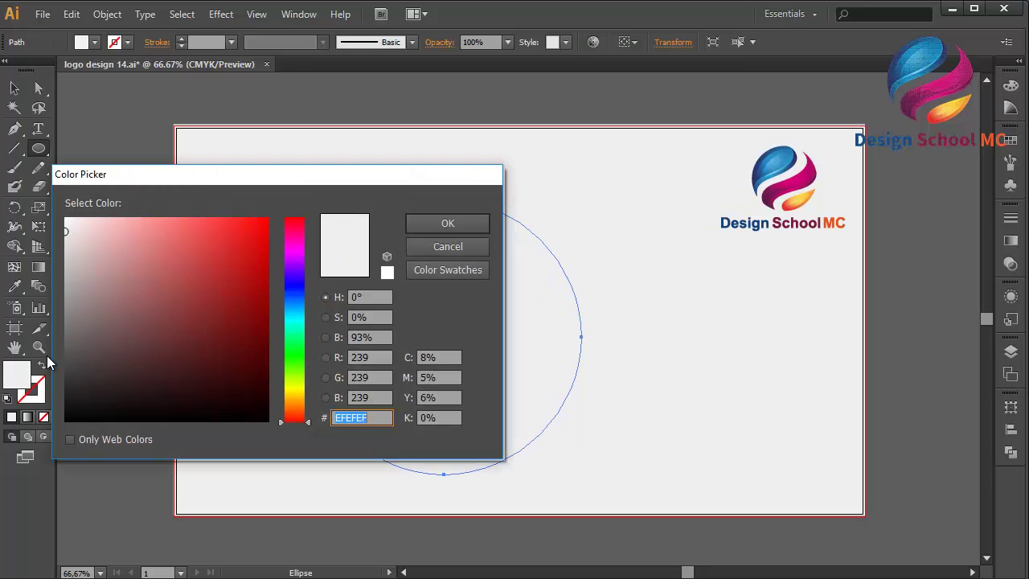
{"action": "left_click", "coordinate": [105, 274]}
{"action": "mouse_move", "coordinate": [76, 290]}
{"action": "left_mouse_down"}
{"action": "mouse_move", "coordinate": [57, 300]}
{"action": "mouse_move", "coordinate": [55, 365]}
{"action": "mouse_move", "coordinate": [65, 372]}
{"action": "left_mouse_up"}
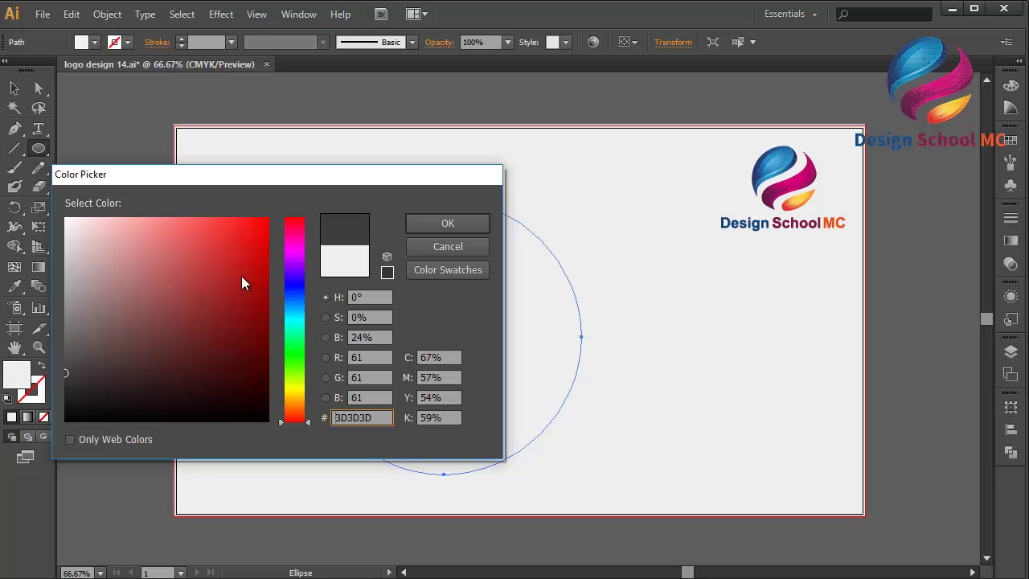
{"action": "left_click", "coordinate": [446, 222]}
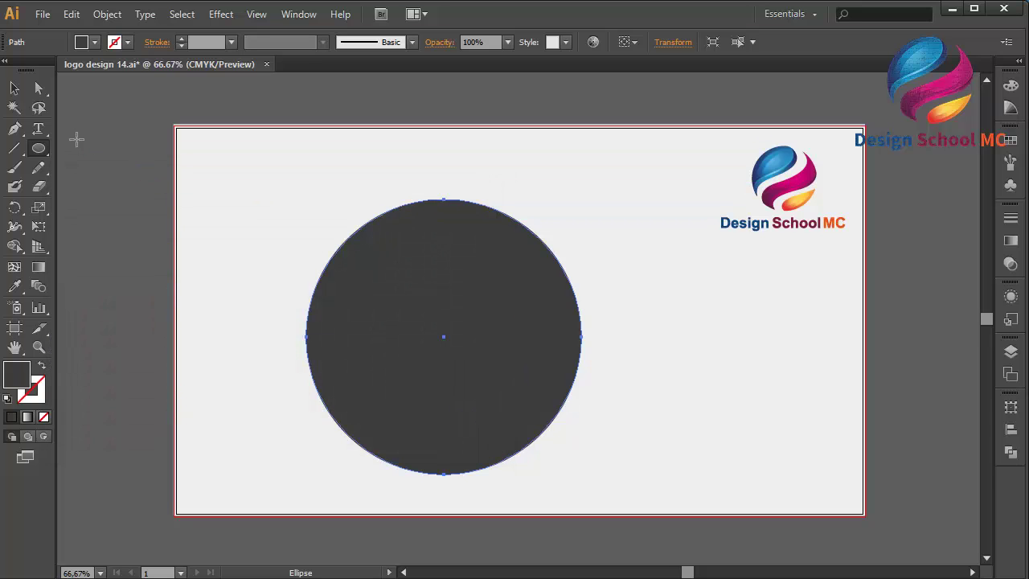
- Place a small dark circle on the large circle's upper-left edge and make a copy rotated 15° about the large circle's centre
{"action": "left_click_drag", "start_coordinate": [165, 193], "coordinate": [330, 263]}
{"action": "left_click", "coordinate": [13, 90]}
{"action": "left_click", "coordinate": [14, 207]}
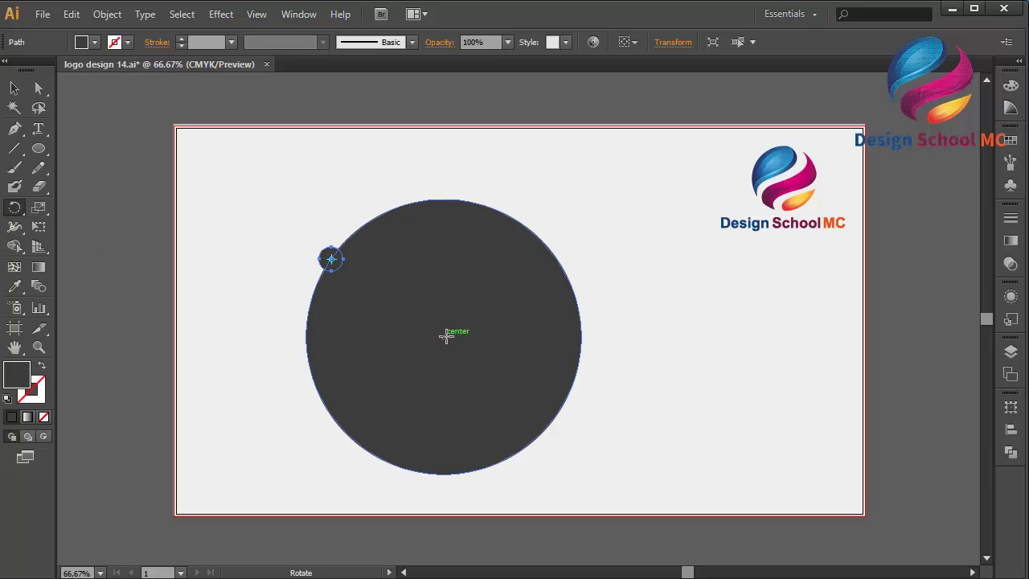
{"action": "left_click", "coordinate": [445, 336], "text": "alt"}
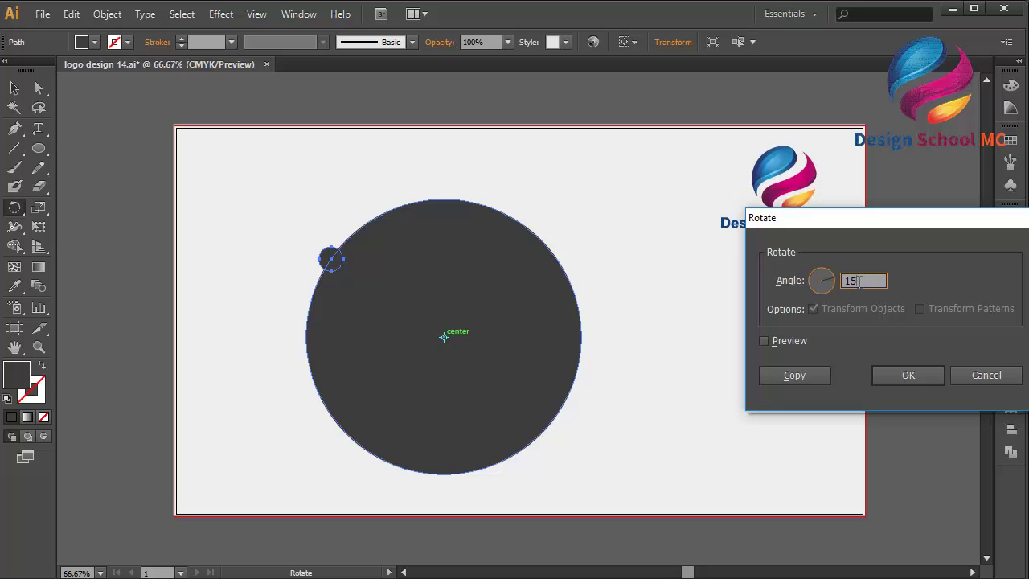
{"action": "left_click", "coordinate": [785, 342]}
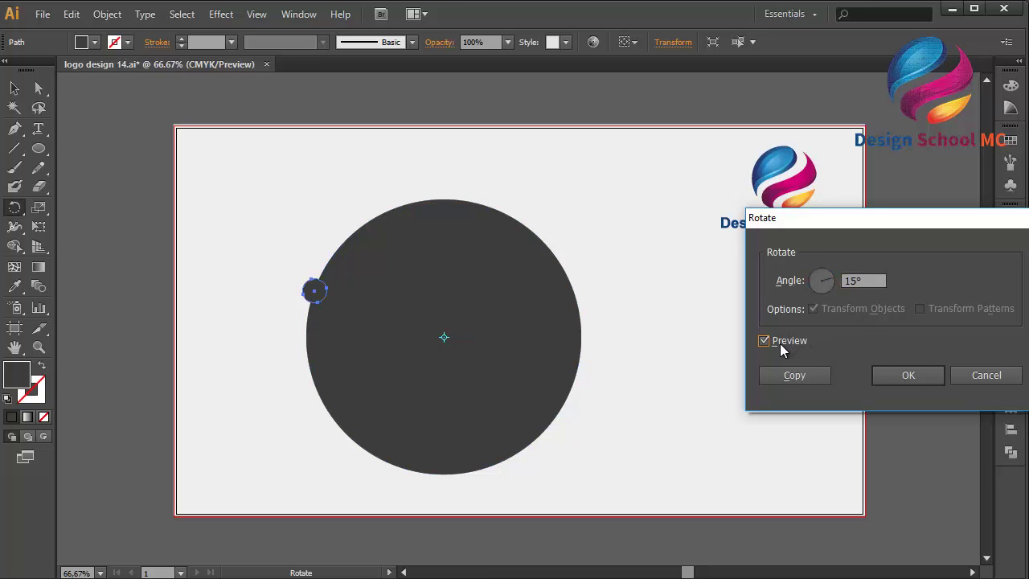
{"action": "left_click", "coordinate": [783, 375]}
{"action": "key", "text": "v"}
- Repeat the rotated copy until small circles ring the large circle's entire edge
{"action": "key", "text": "ctrl+d"}
{"action": "key", "text": "ctrl+d"}
{"action": "key", "text": "ctrl+d"}
{"action": "key", "text": "ctrl+d"}
{"action": "key", "text": "ctrl+d"}
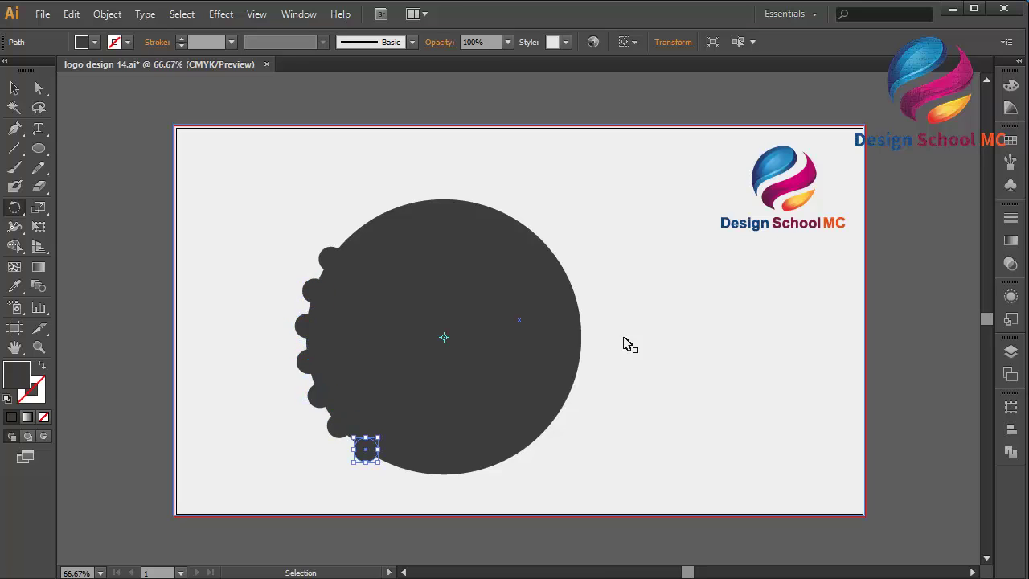
{"action": "key", "text": "ctrl+d"}
{"action": "key", "text": "ctrl+d"}
{"action": "key", "text": "ctrl+d"}
{"action": "key", "text": "ctrl+d"}
{"action": "key", "text": "ctrl+d"}
{"action": "key", "text": "ctrl+d"}
{"action": "key", "text": "ctrl+d"}
{"action": "key", "text": "ctrl+d"}
{"action": "key", "text": "ctrl+d"}
{"action": "key", "text": "ctrl+d"}
{"action": "key", "text": "ctrl+d"}
{"action": "key", "text": "ctrl+d"}
{"action": "key", "text": "ctrl+d"}
{"action": "key", "text": "ctrl+d"}
{"action": "key", "text": "ctrl+d"}
{"action": "key", "text": "ctrl+d"}
{"action": "key", "text": "ctrl+d"}
{"action": "key", "text": "r"}
{"action": "left_click", "coordinate": [15, 87]}
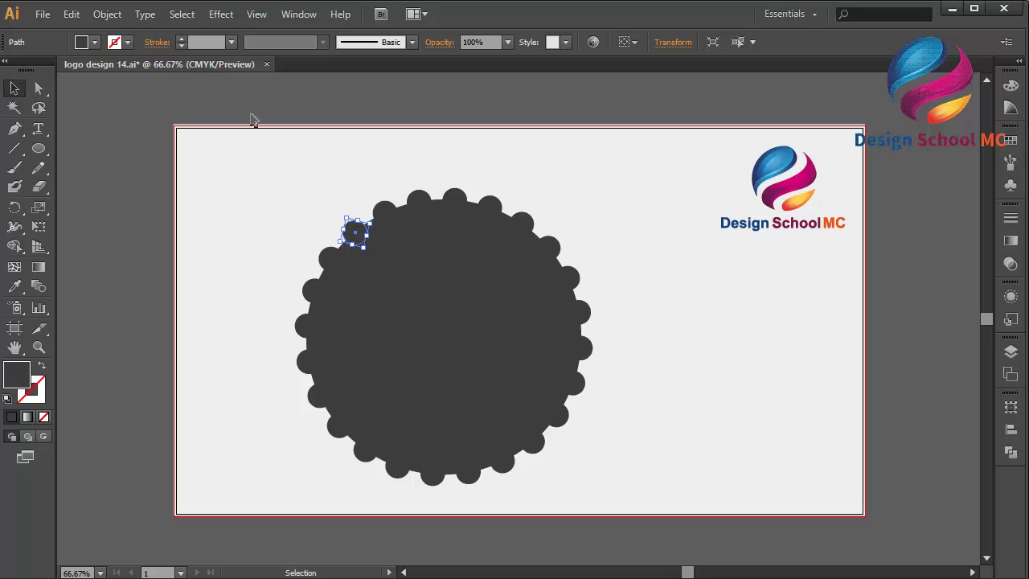
{"action": "left_click_drag", "start_coordinate": [283, 113], "coordinate": [607, 476]}
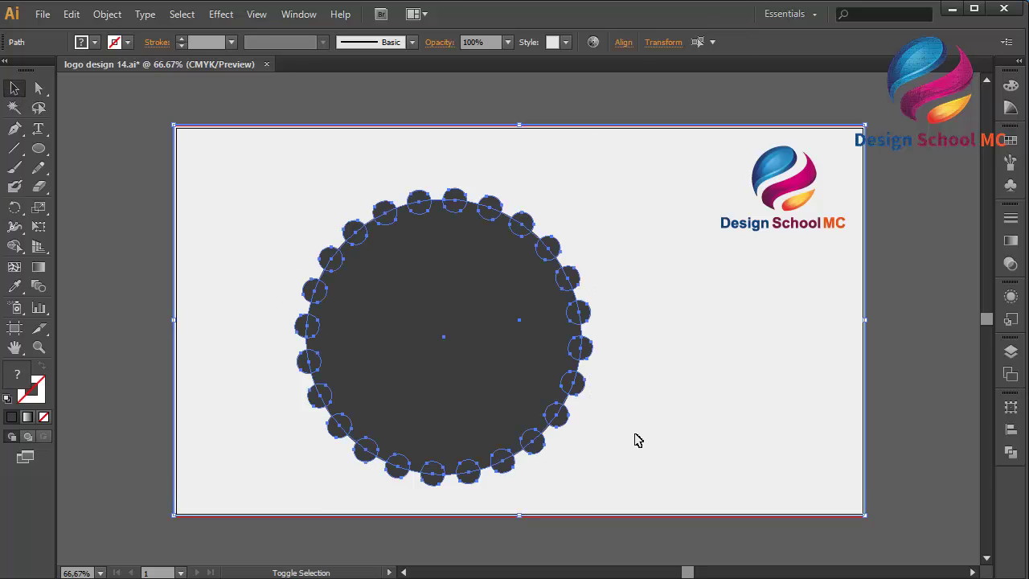
{"action": "left_click", "coordinate": [116, 244]}
- Draw a second, smaller circle and move it over the middle of the large dark circle
{"action": "left_click_drag", "start_coordinate": [39, 148], "coordinate": [89, 186]}
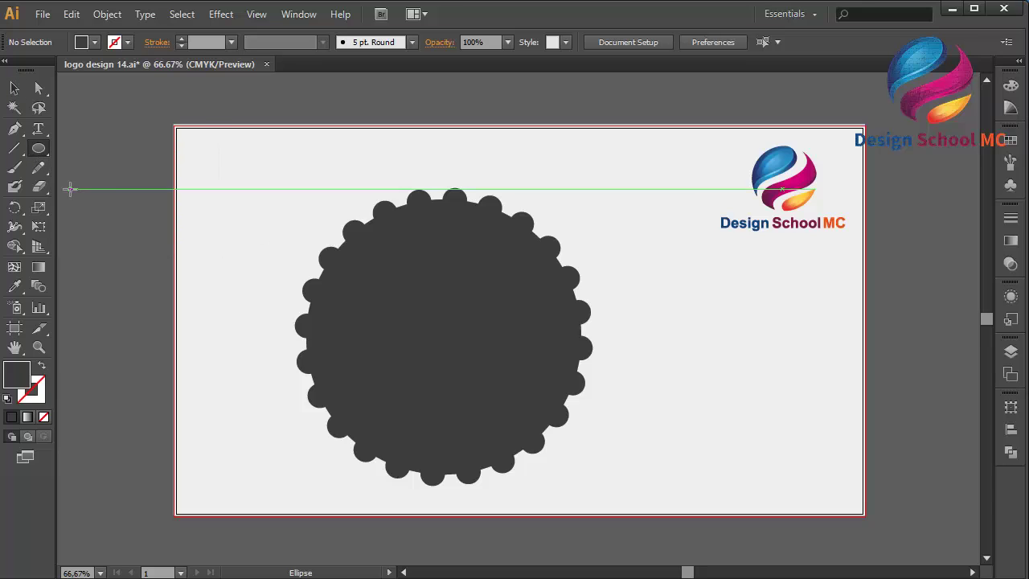
{"action": "mouse_move", "coordinate": [210, 183]}
{"action": "left_mouse_down"}
{"action": "mouse_move", "coordinate": [488, 421]}
{"action": "mouse_move", "coordinate": [436, 391]}
{"action": "mouse_move", "coordinate": [436, 408]}
{"action": "left_mouse_up"}
{"action": "left_click", "coordinate": [16, 90]}
{"action": "left_click", "coordinate": [16, 90]}
{"action": "left_click_drag", "start_coordinate": [361, 335], "coordinate": [450, 360]}
- Enlarge the inner circle to leave a thin ring of the large circle around it, and adjust its position towards the centre
{"action": "left_click_drag", "start_coordinate": [442, 225], "coordinate": [442, 207]}
{"action": "left_click_drag", "start_coordinate": [443, 450], "coordinate": [445, 464]}
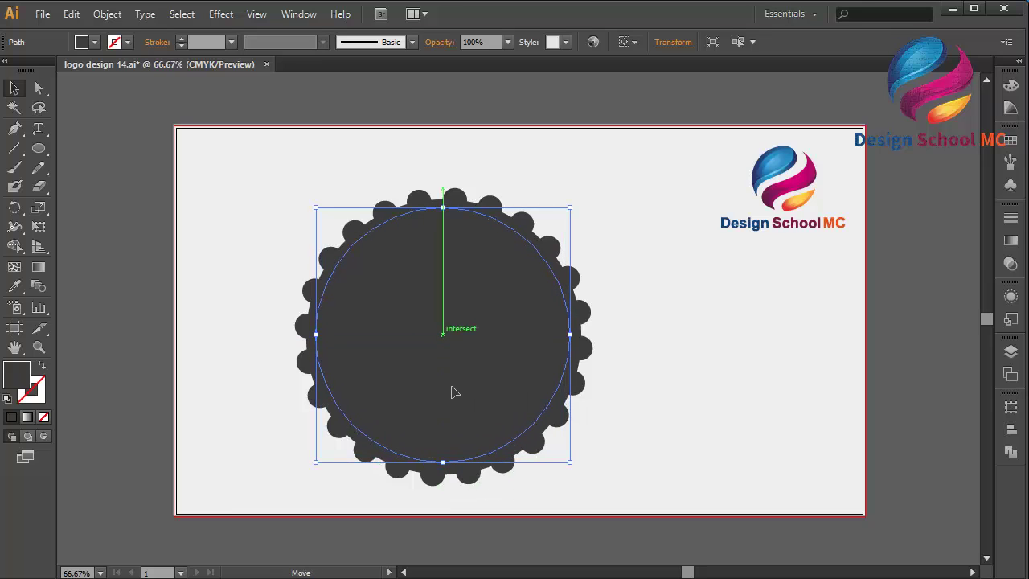
{"action": "left_click_drag", "start_coordinate": [452, 395], "coordinate": [454, 392]}
{"action": "key", "text": "Down"}
{"action": "key", "text": "Down"}
{"action": "mouse_move", "coordinate": [454, 395]}
{"action": "left_mouse_down"}
{"action": "mouse_move", "coordinate": [453, 405]}
{"action": "mouse_move", "coordinate": [451, 393]}
{"action": "left_mouse_up"}
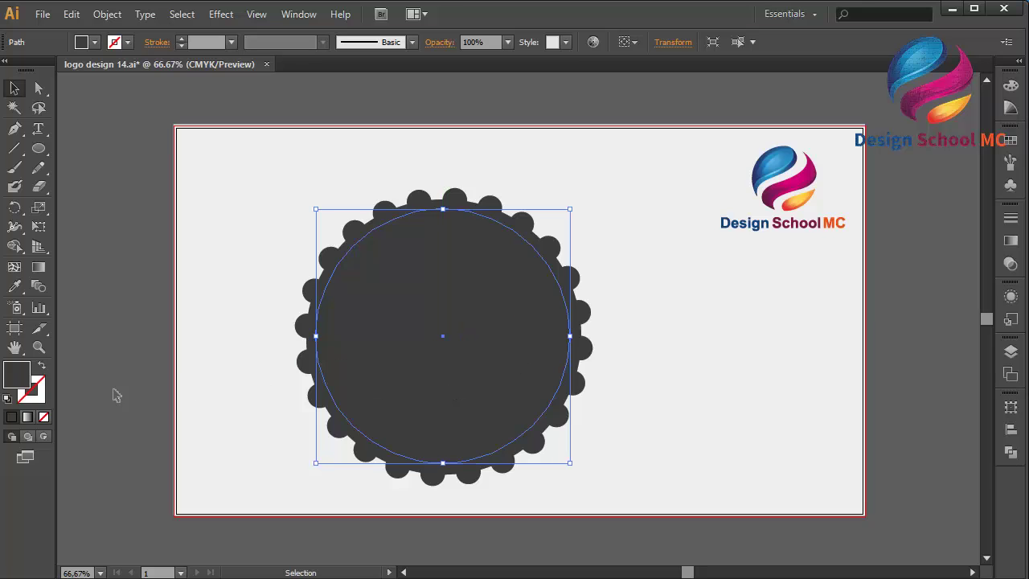
- Fill the inner circle with the background's light grey, EFEFEF
{"action": "double_click", "coordinate": [22, 387]}
{"action": "left_click_drag", "start_coordinate": [137, 255], "coordinate": [66, 230]}
{"action": "left_click", "coordinate": [455, 231]}
{"action": "left_click", "coordinate": [477, 107]}
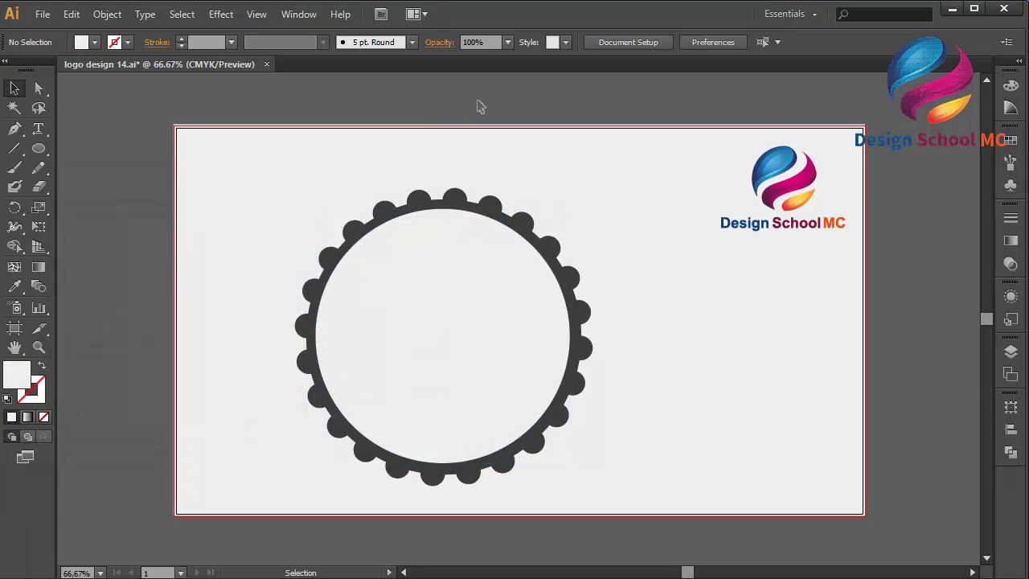
- Nudge the light inner circle slightly to the right to centre it within the dark ring
{"action": "left_click", "coordinate": [483, 296]}
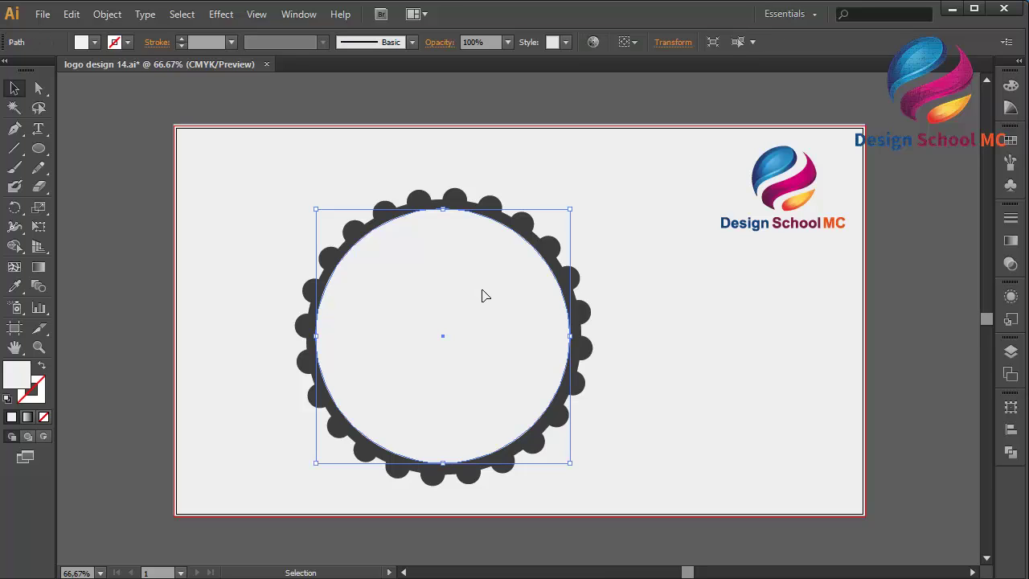
{"action": "key", "text": "Right"}
{"action": "key", "text": "Right"}
{"action": "key", "text": "Right"}
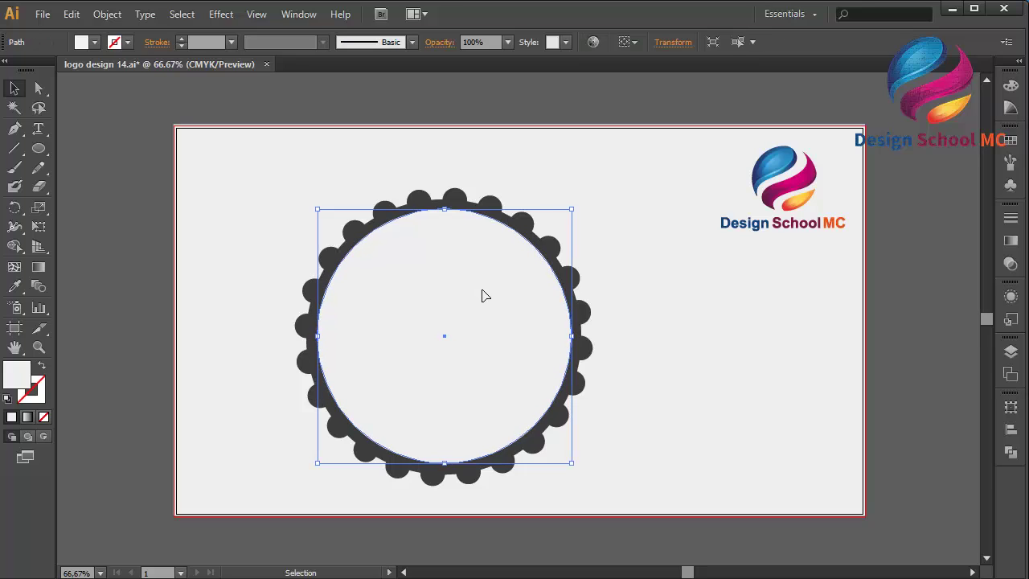
{"action": "left_click", "coordinate": [911, 293]}
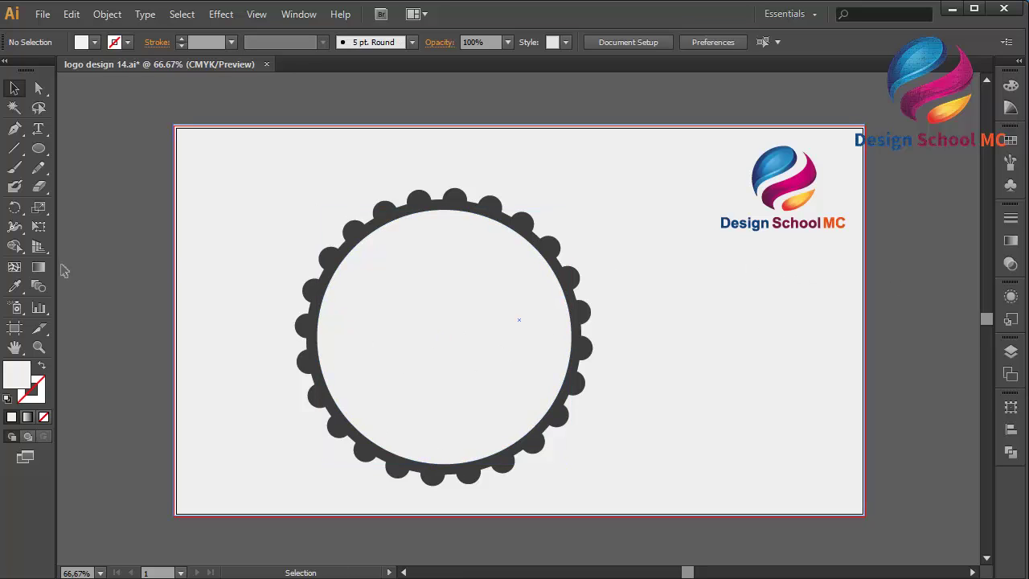
- Draw a smaller circle overlapping the ring's left side, with no fill and a dark grey stroke
{"action": "left_click", "coordinate": [40, 150]}
{"action": "left_click_drag", "start_coordinate": [175, 217], "coordinate": [381, 425]}
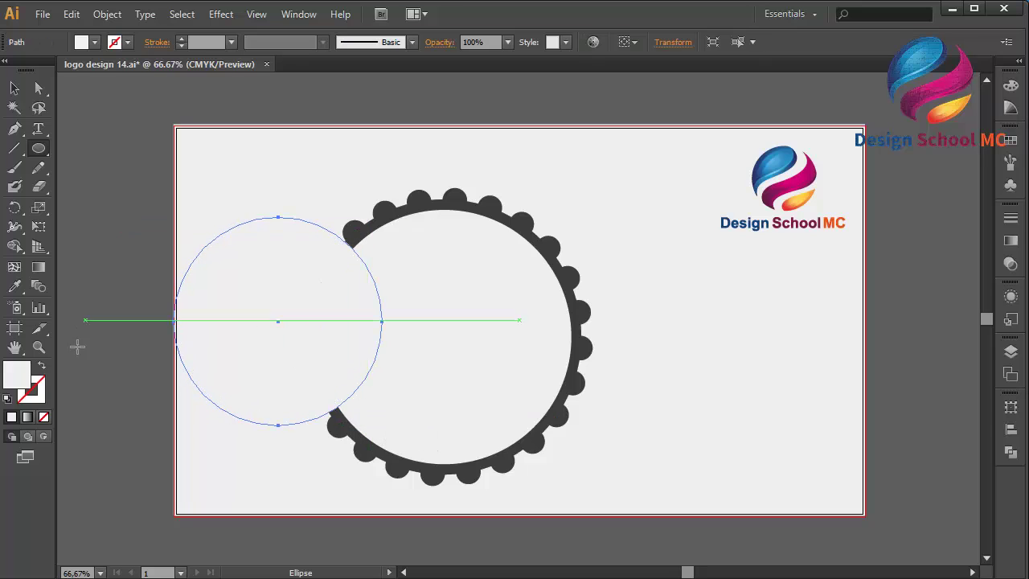
{"action": "left_click", "coordinate": [42, 366]}
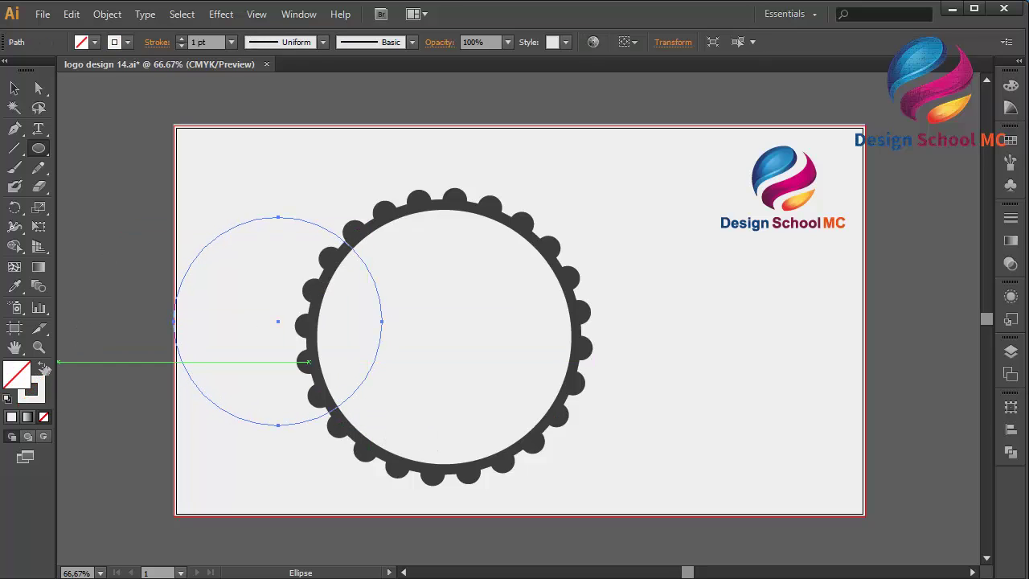
{"action": "double_click", "coordinate": [35, 391]}
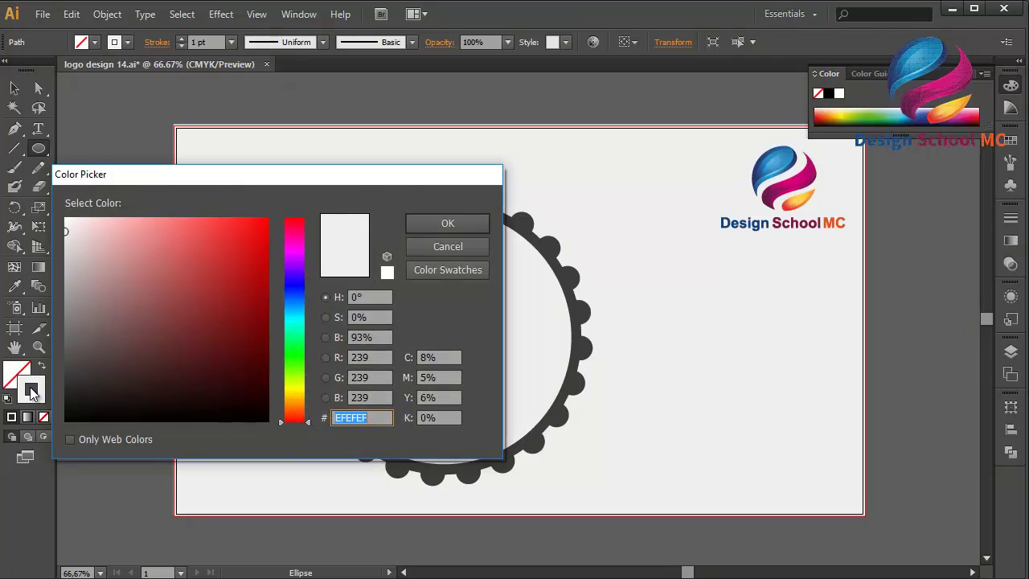
{"action": "left_click", "coordinate": [72, 380]}
{"action": "left_click_drag", "start_coordinate": [71, 380], "coordinate": [65, 357]}
{"action": "left_click", "coordinate": [447, 223]}
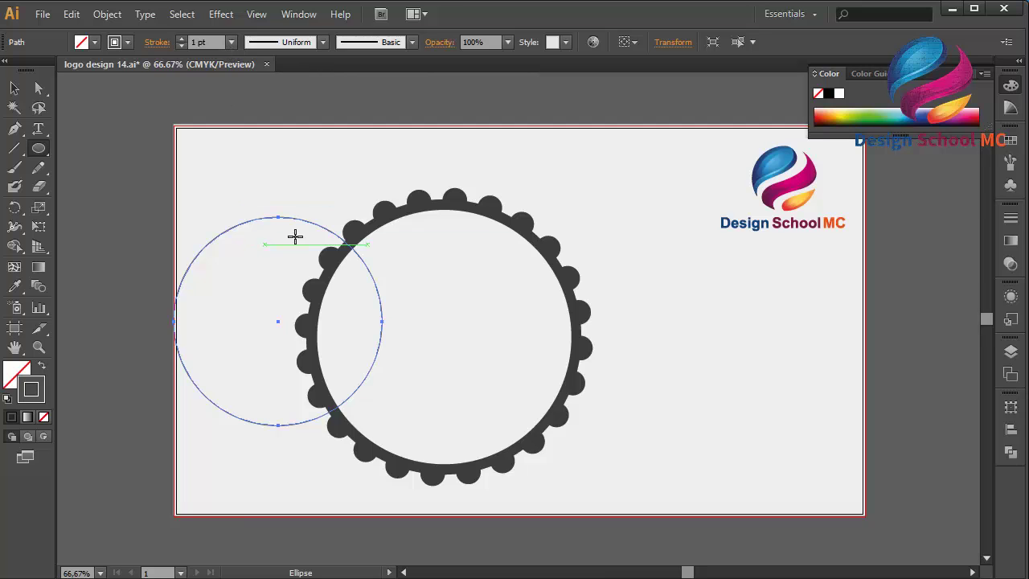
- Set the outlined circle's stroke weight to 10 pt and move it to the centre of the scalloped ring
{"action": "left_click", "coordinate": [231, 41]}
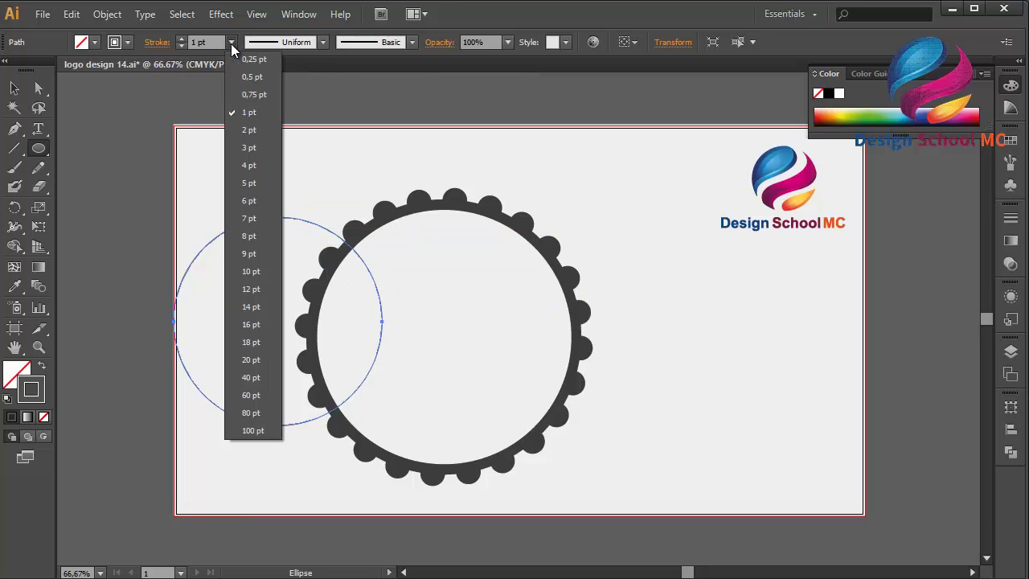
{"action": "left_click", "coordinate": [259, 271]}
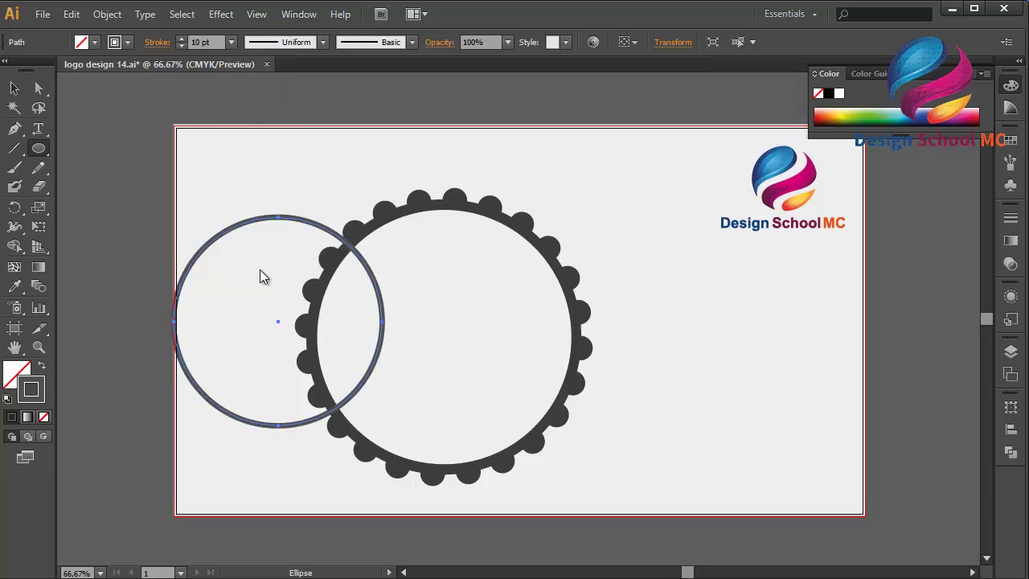
{"action": "left_click", "coordinate": [15, 89]}
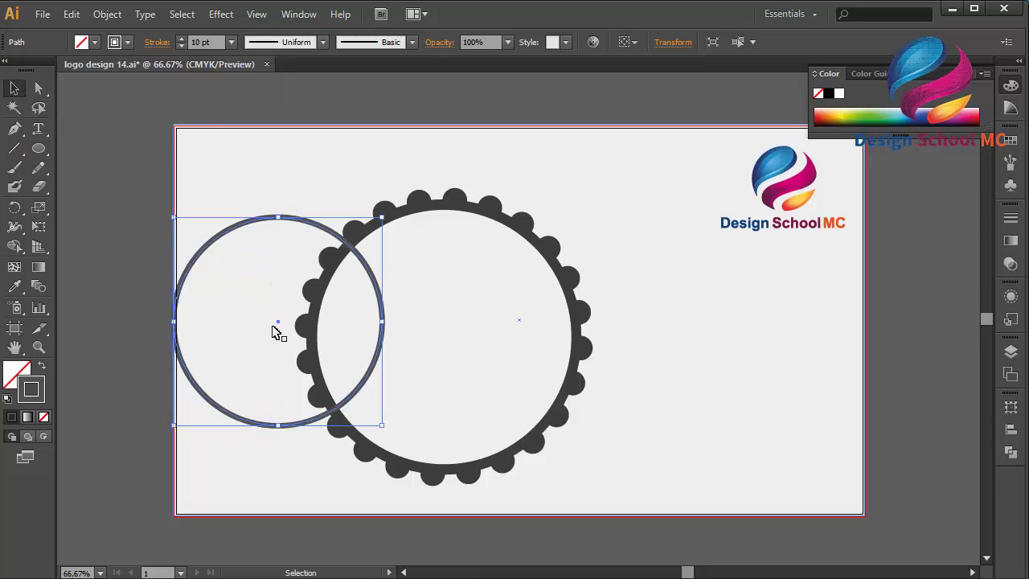
{"action": "left_click_drag", "start_coordinate": [278, 321], "coordinate": [443, 338]}
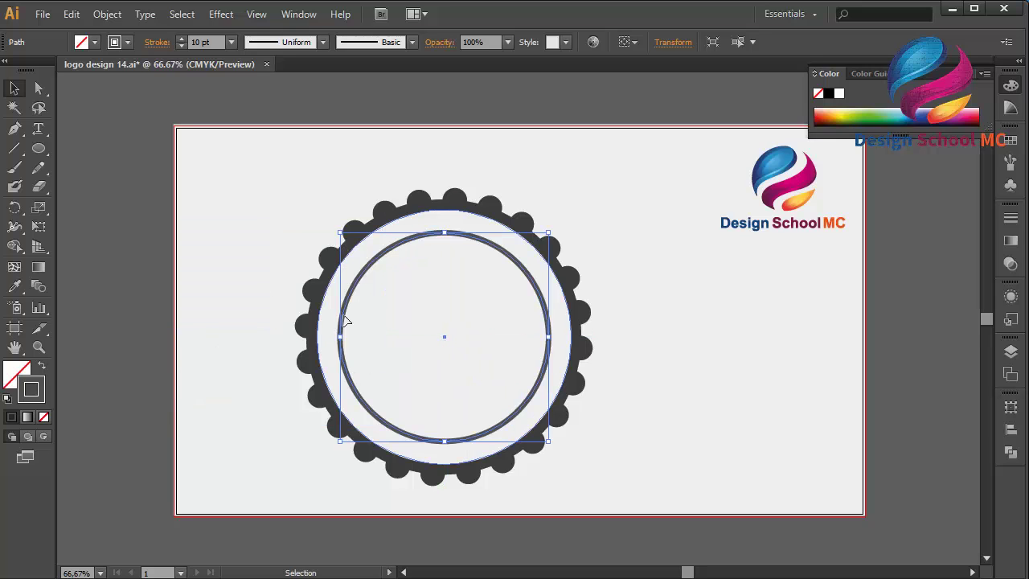
{"action": "left_click", "coordinate": [138, 270]}
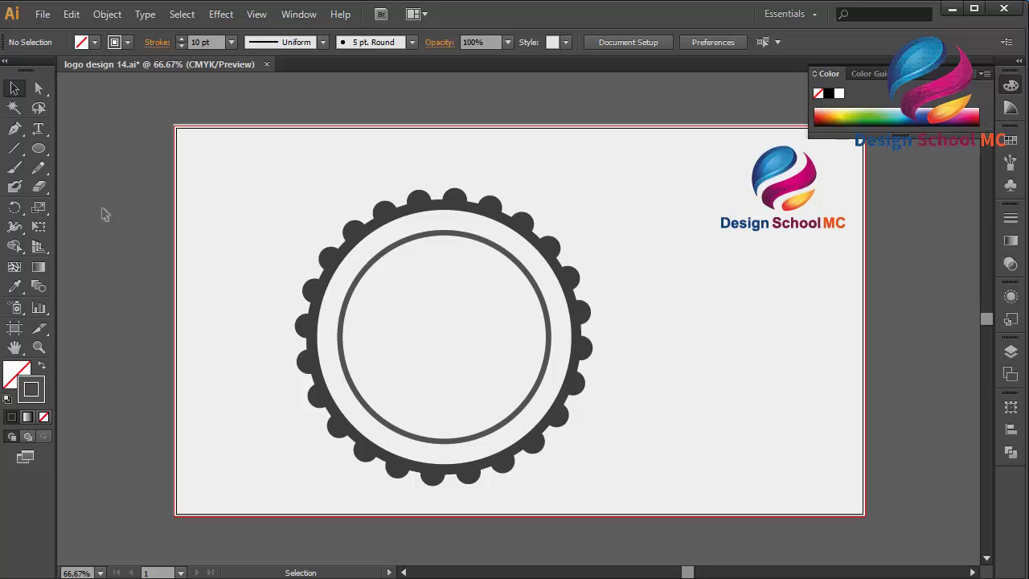
- Draw a horizontal rectangle across the middle of the scalloped ring, extending past both of its sides
{"action": "left_click", "coordinate": [37, 149]}
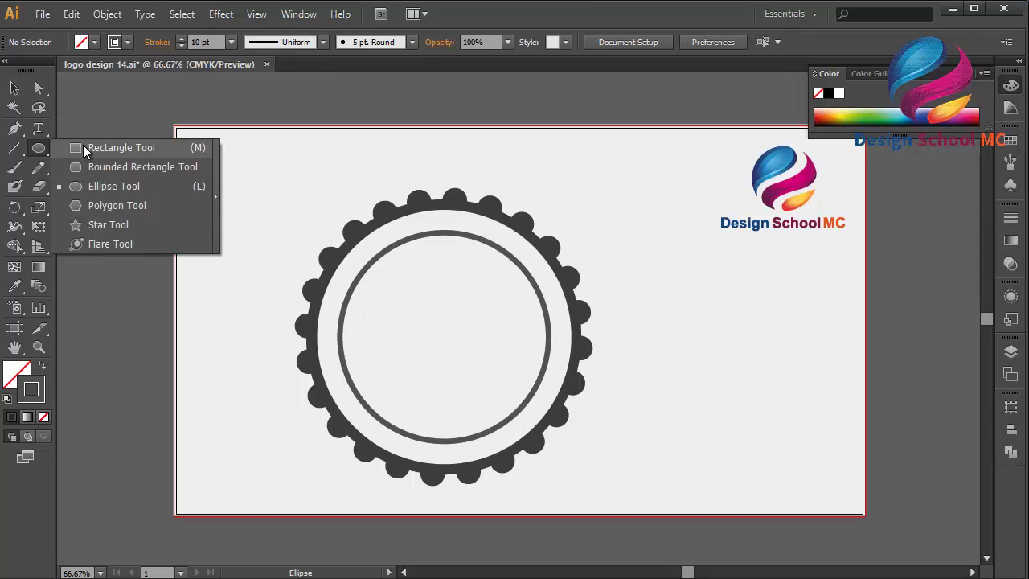
{"action": "left_click", "coordinate": [87, 148]}
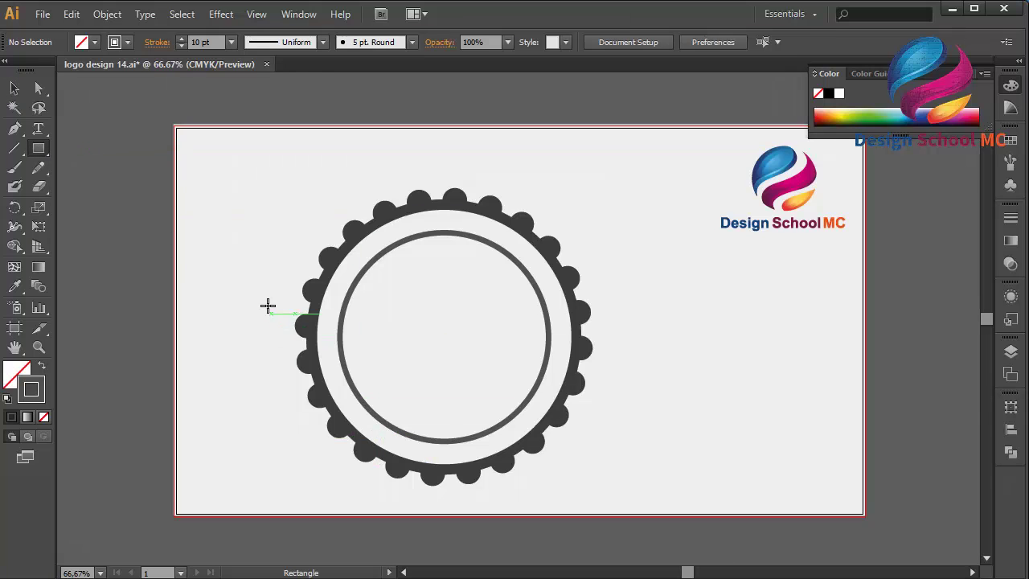
{"action": "mouse_move", "coordinate": [234, 303]}
{"action": "left_mouse_down"}
{"action": "mouse_move", "coordinate": [600, 395]}
{"action": "mouse_move", "coordinate": [640, 376]}
{"action": "mouse_move", "coordinate": [646, 383]}
{"action": "mouse_move", "coordinate": [648, 373]}
{"action": "left_mouse_up"}
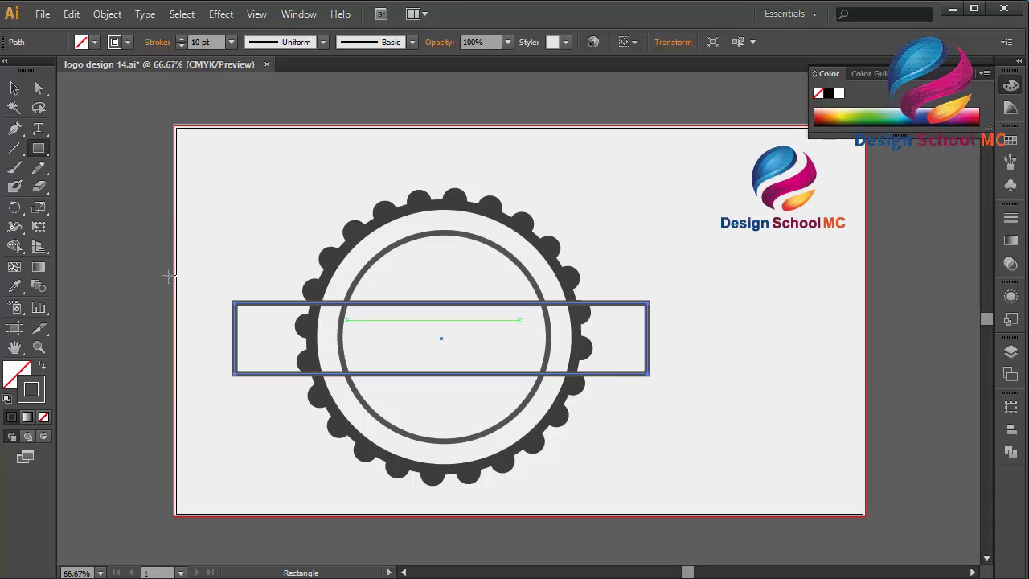
- Give the rectangle a light grey EFEFEF fill and no stroke
{"action": "left_click", "coordinate": [42, 365]}
{"action": "double_click", "coordinate": [16, 374]}
{"action": "left_click_drag", "start_coordinate": [94, 269], "coordinate": [64, 229]}
{"action": "left_click", "coordinate": [467, 224]}
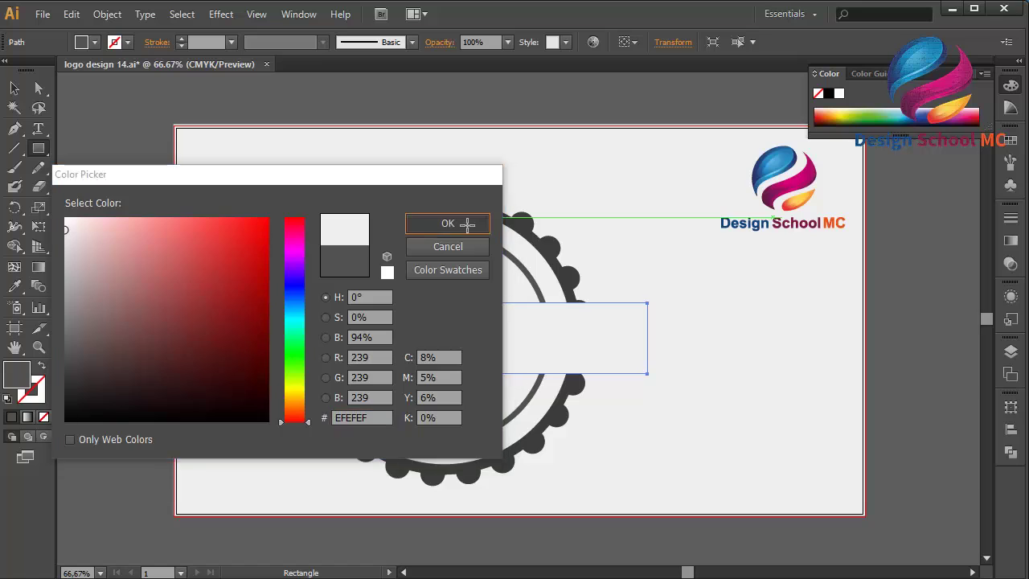
{"action": "left_click", "coordinate": [13, 88]}
{"action": "left_click", "coordinate": [120, 152]}
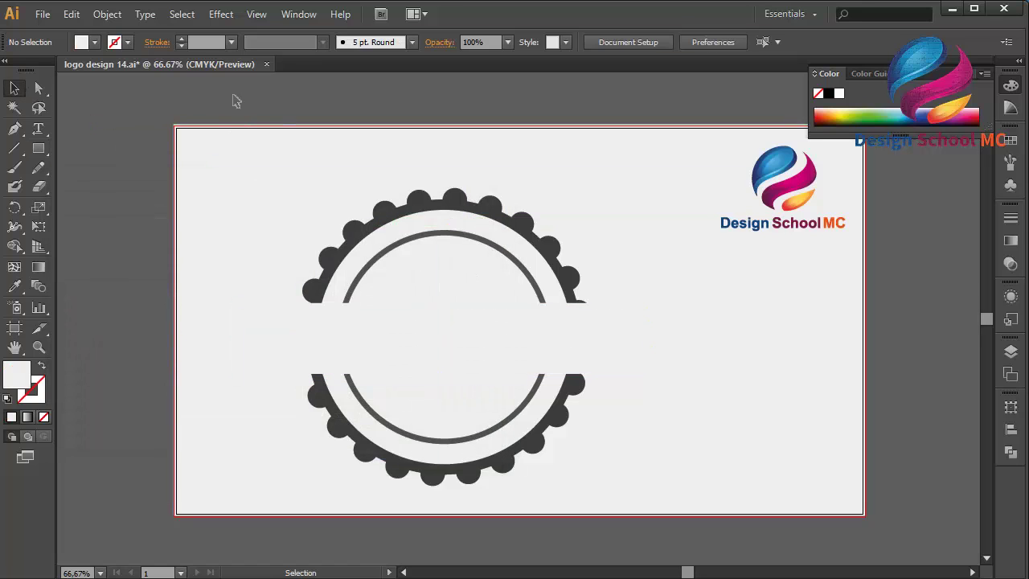
- Group the ring and circle shapes without the background and band, and rotate the group slightly clockwise
{"action": "left_click_drag", "start_coordinate": [257, 92], "coordinate": [576, 482]}
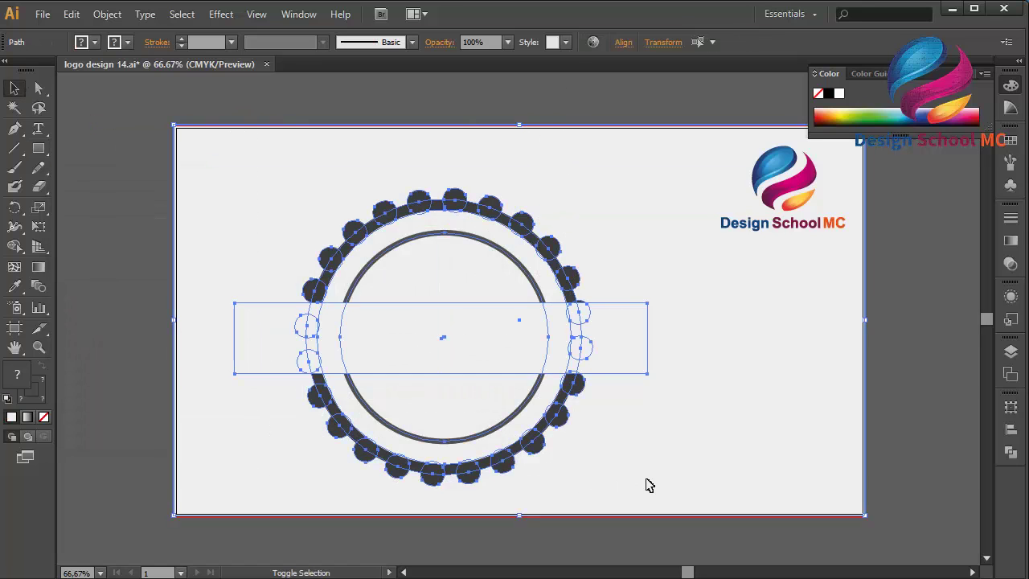
{"action": "left_click", "coordinate": [626, 362], "text": "shift"}
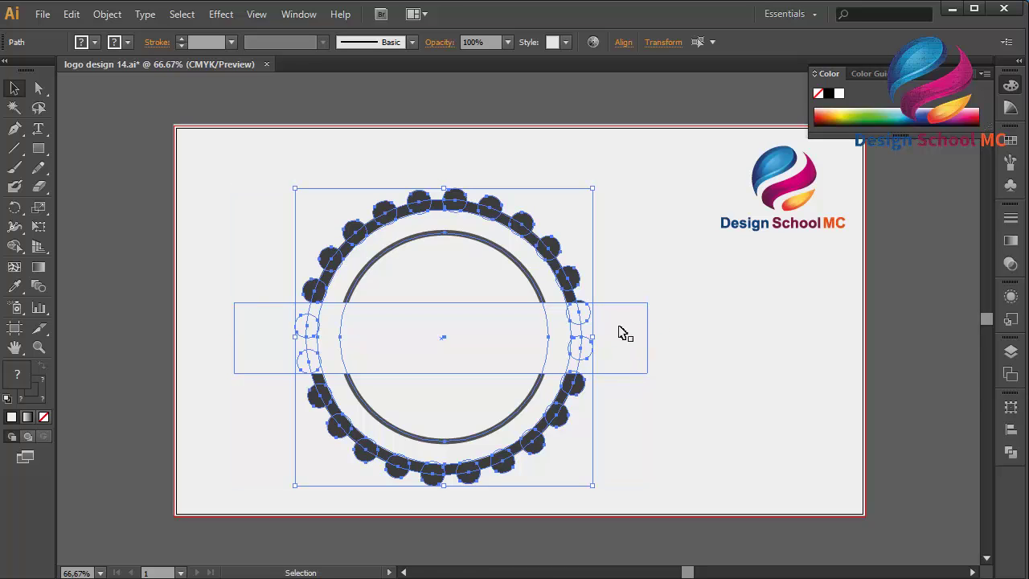
{"action": "right_click", "coordinate": [626, 346]}
{"action": "left_click", "coordinate": [664, 416]}
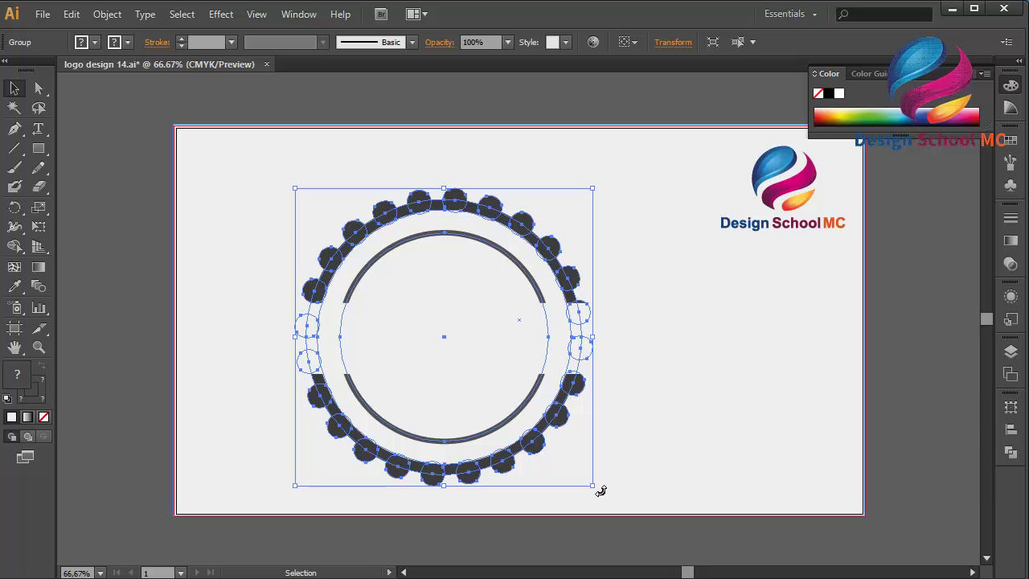
{"action": "left_click_drag", "start_coordinate": [600, 491], "coordinate": [603, 511]}
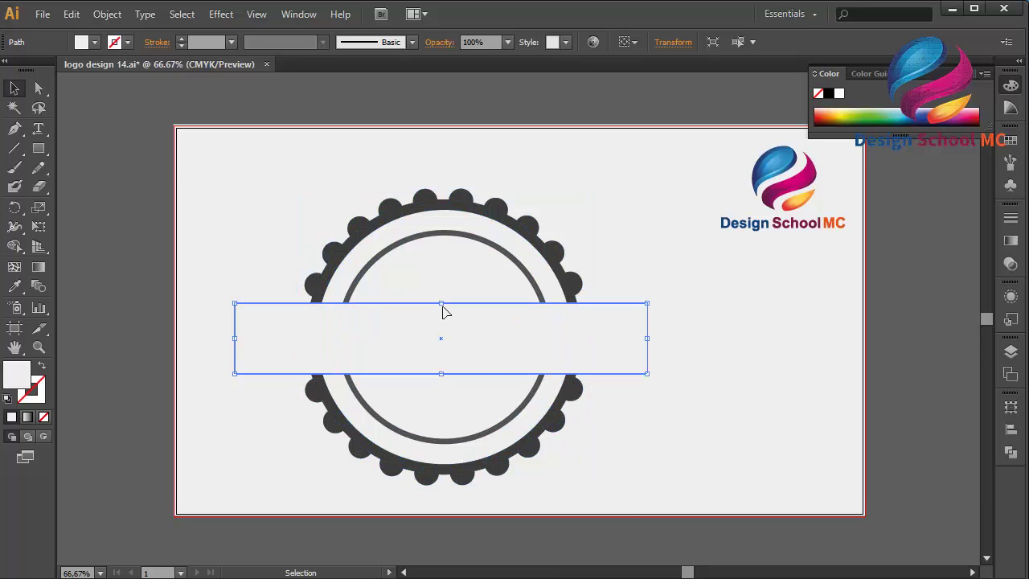
- Reduce the light band's height slightly from both its upper and lower edges
{"action": "left_click_drag", "start_coordinate": [440, 303], "coordinate": [441, 308]}
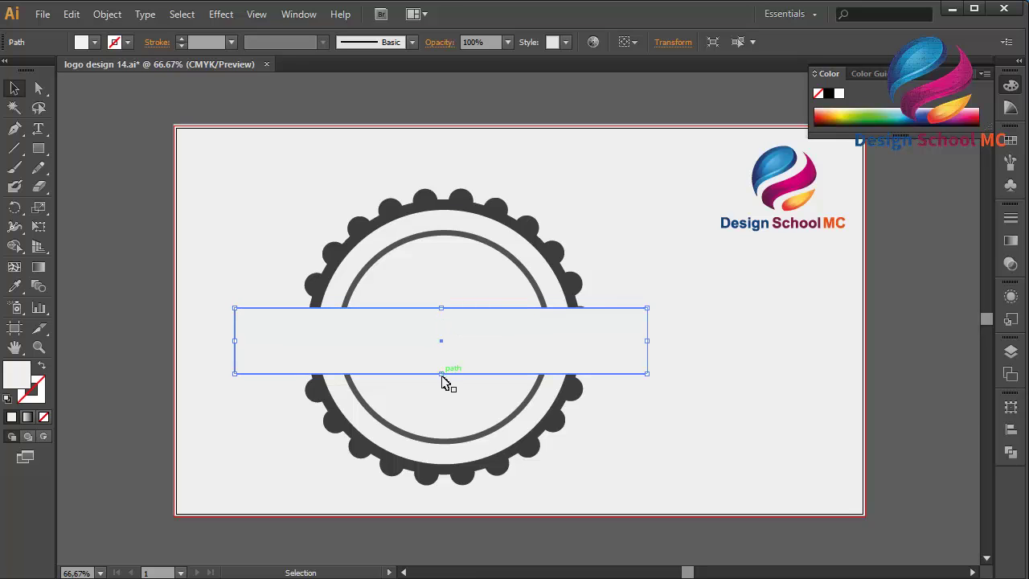
{"action": "left_click_drag", "start_coordinate": [440, 375], "coordinate": [441, 367]}
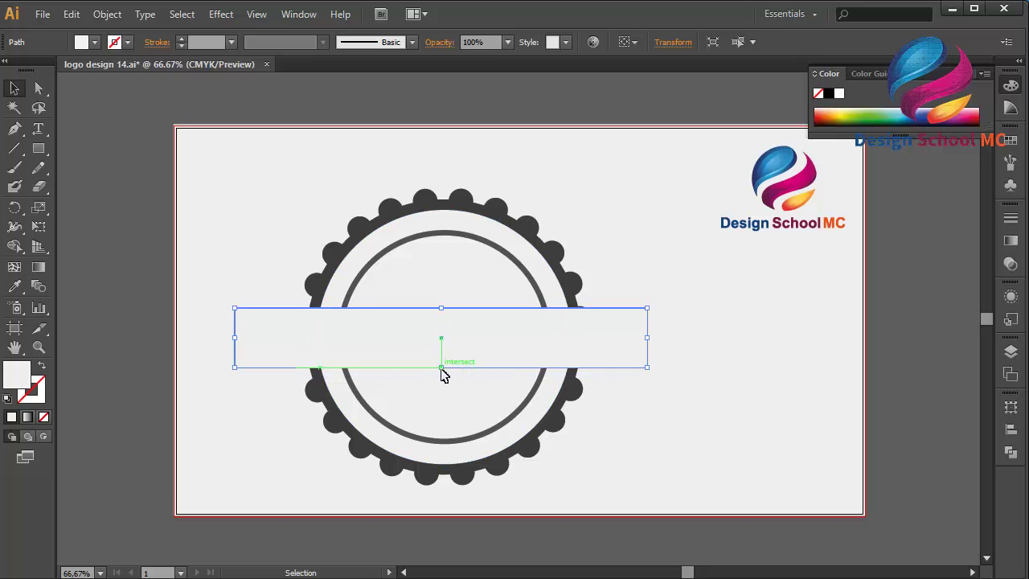
{"action": "left_click", "coordinate": [130, 358]}
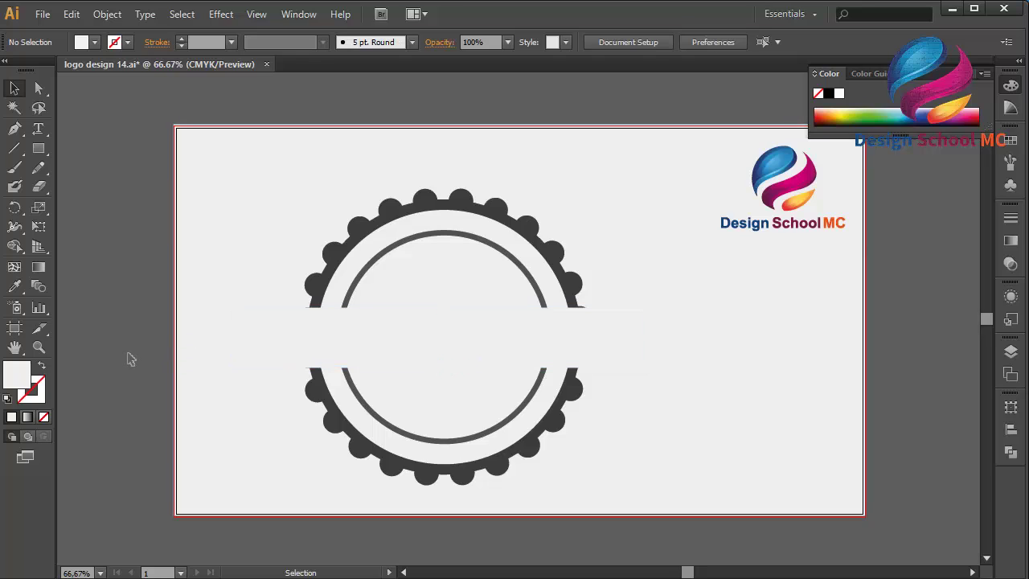
- Nudge the light band upward to centre it vertically on the ring
{"action": "left_click", "coordinate": [506, 349]}
{"action": "key", "text": "Up"}
{"action": "key", "text": "Up"}
{"action": "key", "text": "Up"}
{"action": "key", "text": "Up"}
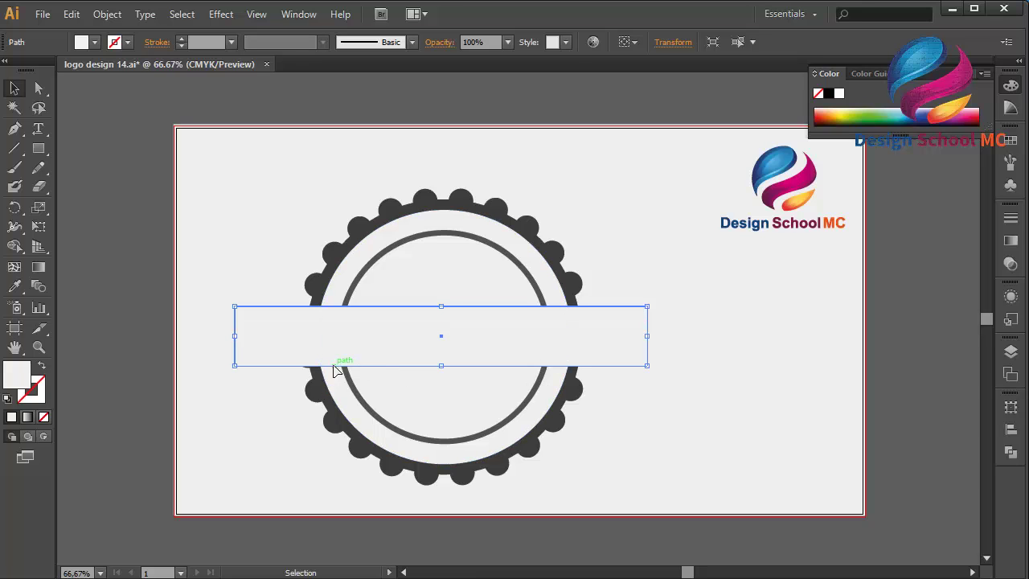
- Rotate the ring group slightly more clockwise and fine-tune the light band's lower edge
{"action": "left_click", "coordinate": [345, 424]}
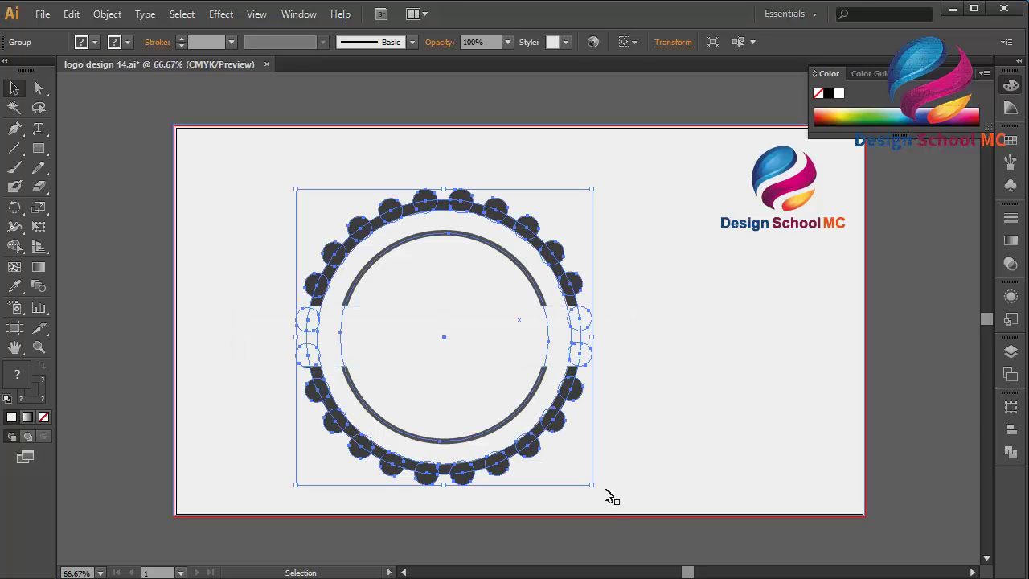
{"action": "left_click_drag", "start_coordinate": [596, 493], "coordinate": [598, 499]}
{"action": "left_click", "coordinate": [473, 351]}
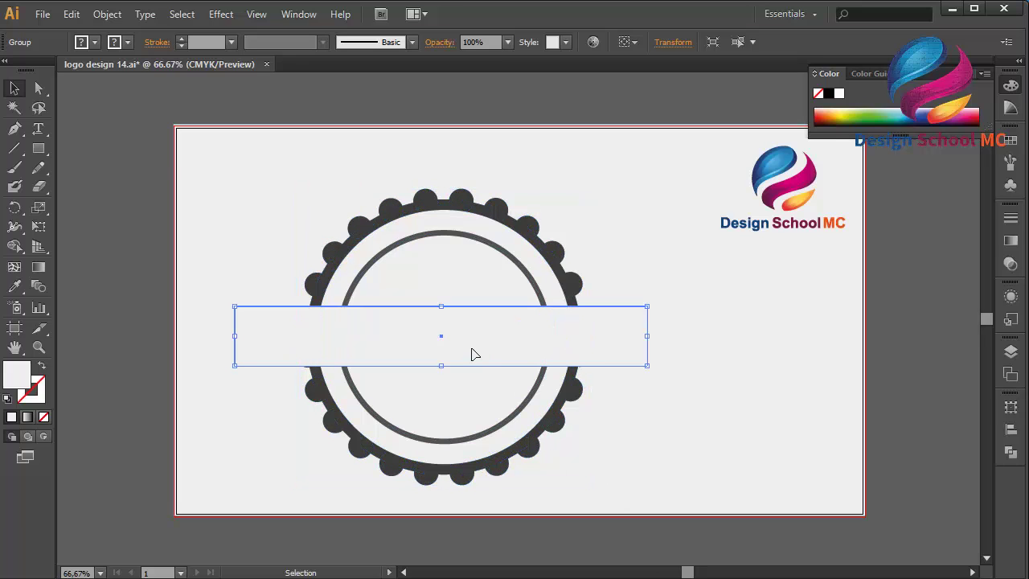
{"action": "left_click_drag", "start_coordinate": [441, 367], "coordinate": [440, 367]}
{"action": "left_click", "coordinate": [138, 357]}
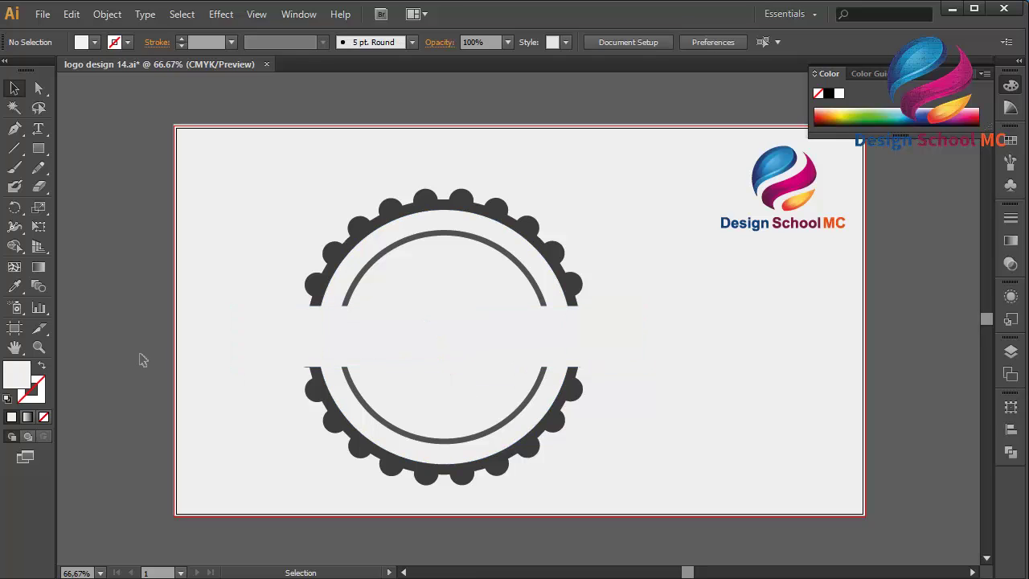
- Draw a thin horizontal strip along the light band's upper edge, wider than the ring
{"action": "left_click", "coordinate": [38, 150]}
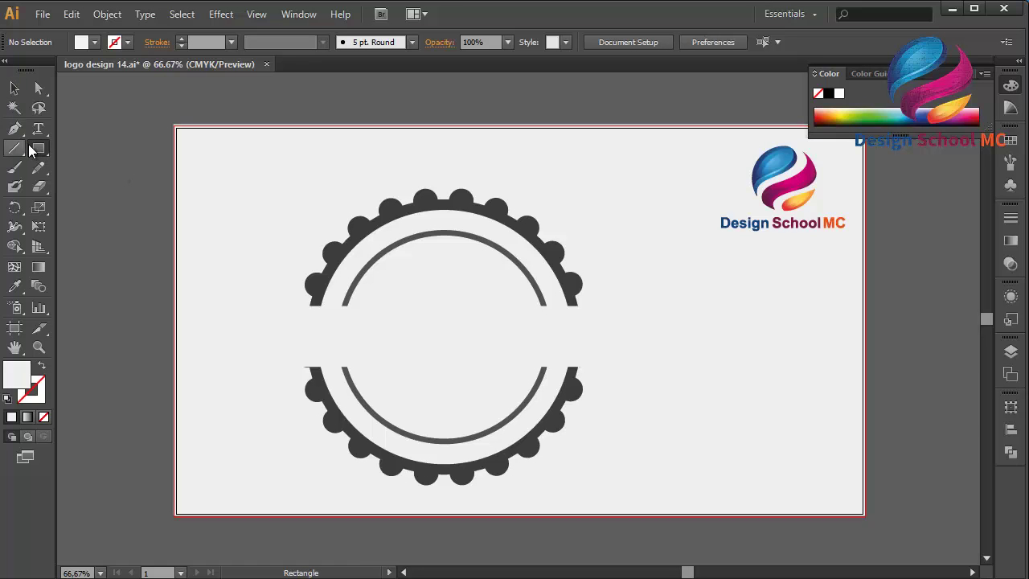
{"action": "mouse_move", "coordinate": [439, 334]}
{"action": "left_mouse_down"}
{"action": "mouse_move", "coordinate": [233, 306]}
{"action": "mouse_move", "coordinate": [712, 313]}
{"action": "mouse_move", "coordinate": [629, 300]}
{"action": "mouse_move", "coordinate": [617, 311]}
{"action": "left_mouse_up"}
{"action": "key", "text": "ctrl+z"}
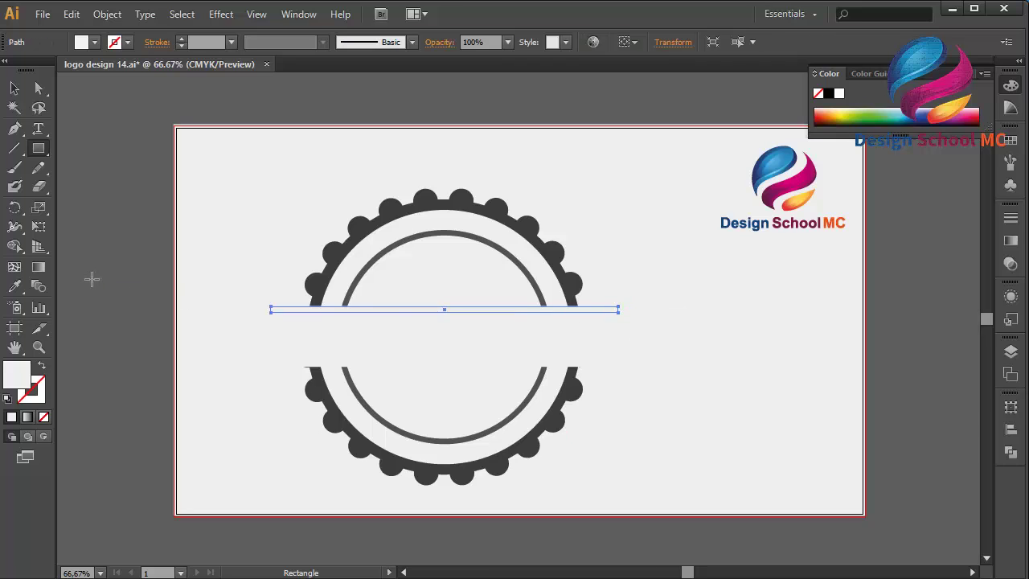
{"action": "left_click", "coordinate": [15, 87]}
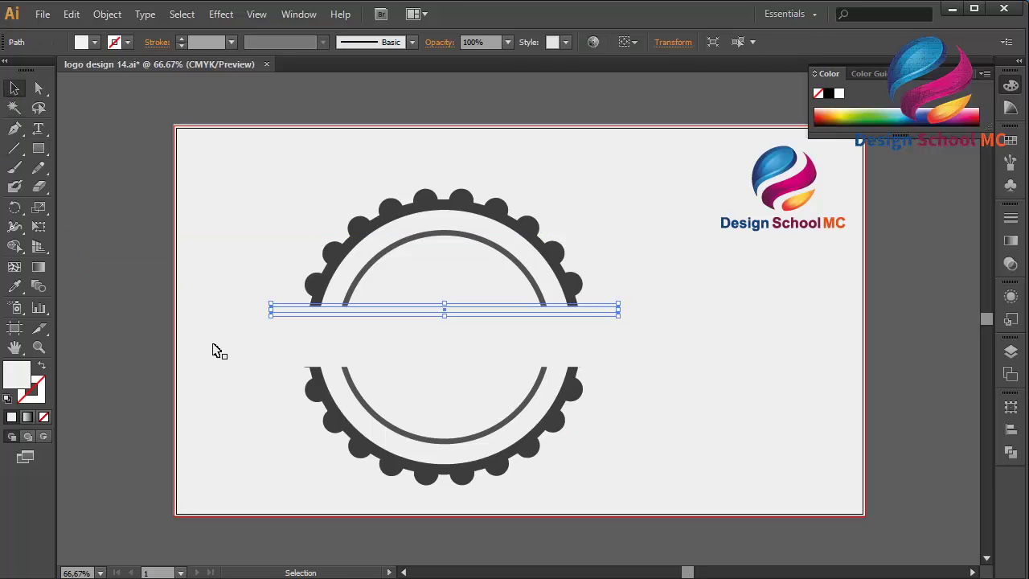
- Copy the background's fill colour code, EFEFEF
{"action": "left_click", "coordinate": [192, 266]}
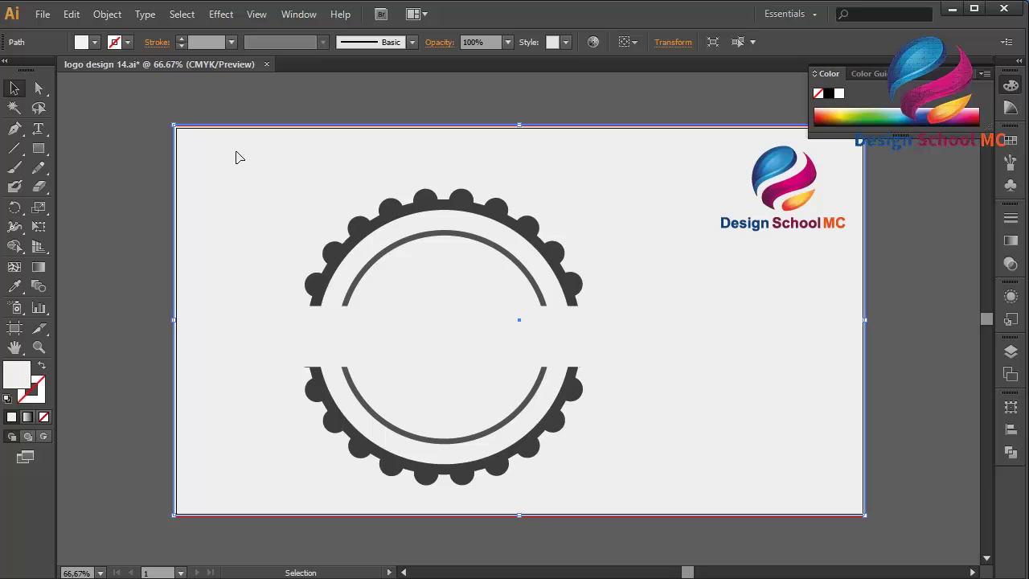
{"action": "double_click", "coordinate": [22, 381]}
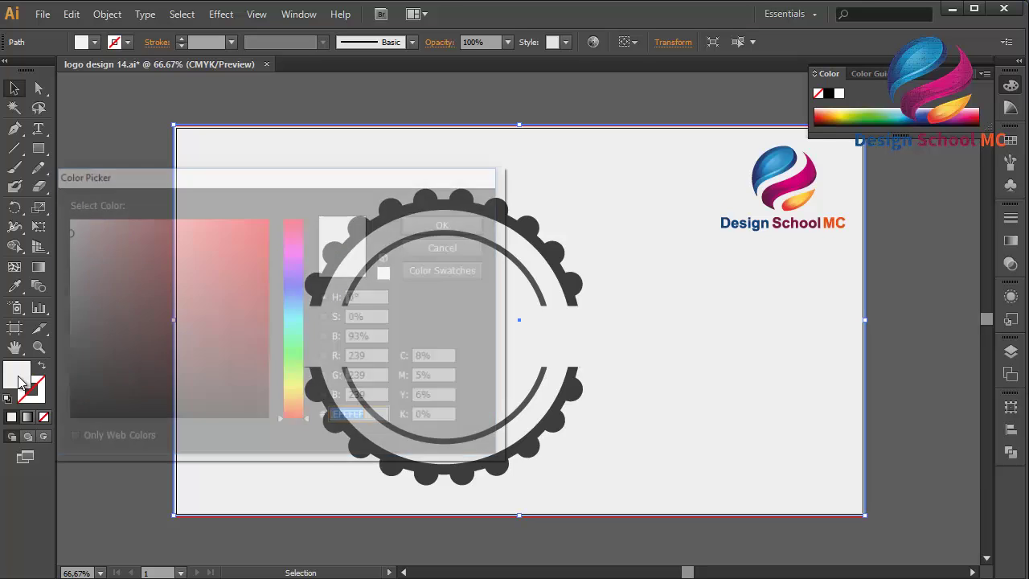
{"action": "right_click", "coordinate": [372, 417]}
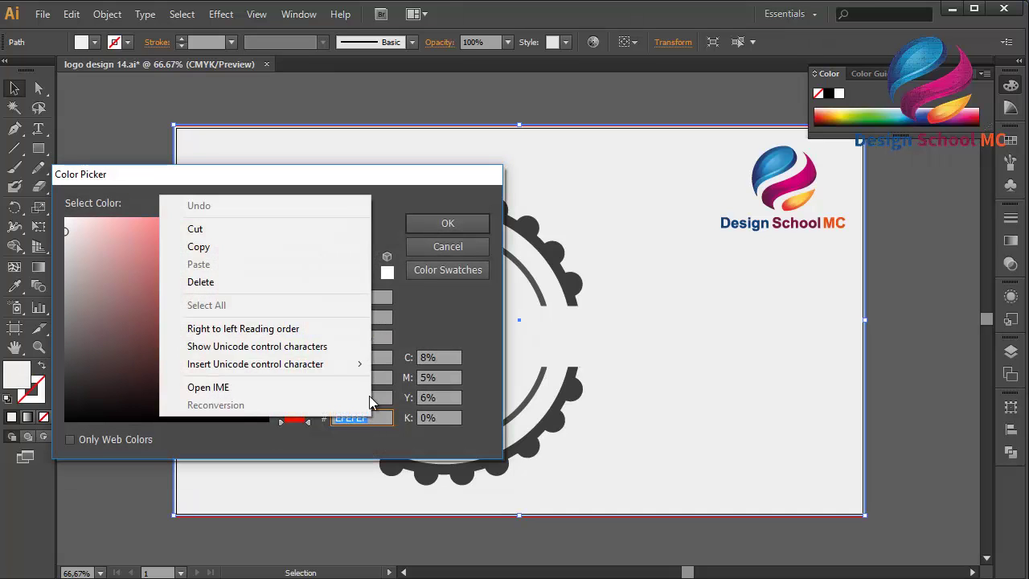
{"action": "left_click", "coordinate": [299, 249]}
{"action": "left_click", "coordinate": [438, 232]}
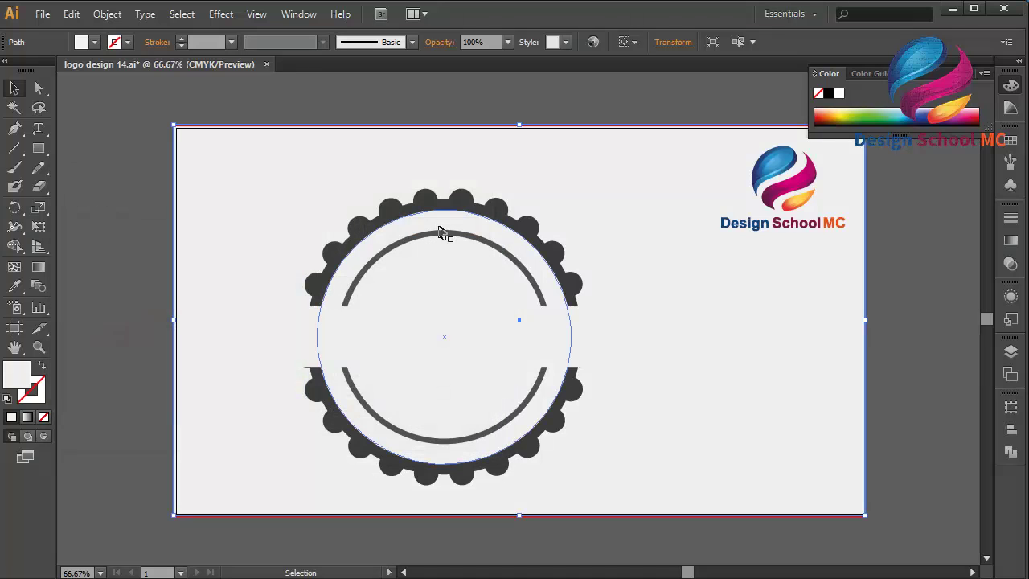
- Ungroup the scalloped ring and circle shapes
{"action": "left_click", "coordinate": [404, 241]}
{"action": "right_click", "coordinate": [424, 272]}
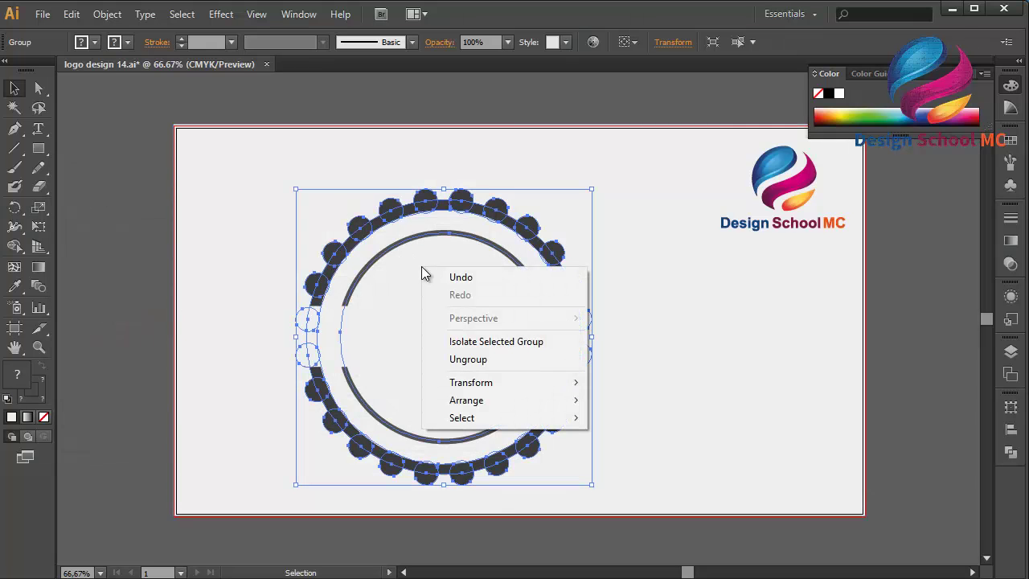
{"action": "left_click", "coordinate": [468, 364]}
{"action": "left_click", "coordinate": [292, 289]}
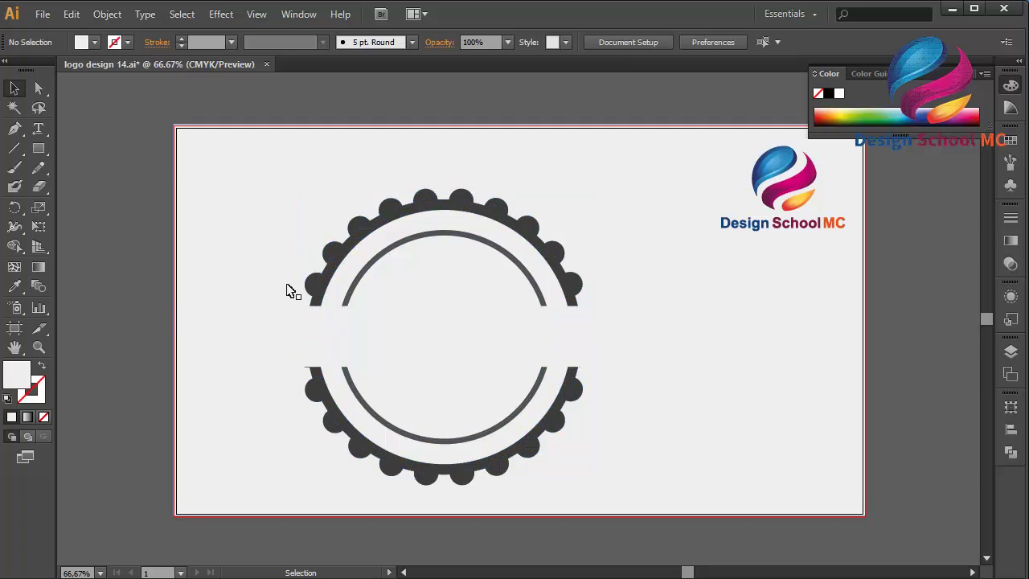
- Fill the light inner circle and the horizontal band with the copied background colour, EFEFEF
{"action": "left_click", "coordinate": [369, 255]}
{"action": "left_click", "coordinate": [412, 278], "text": "shift"}
{"action": "left_click", "coordinate": [410, 278]}
{"action": "left_click", "coordinate": [379, 343], "text": "shift"}
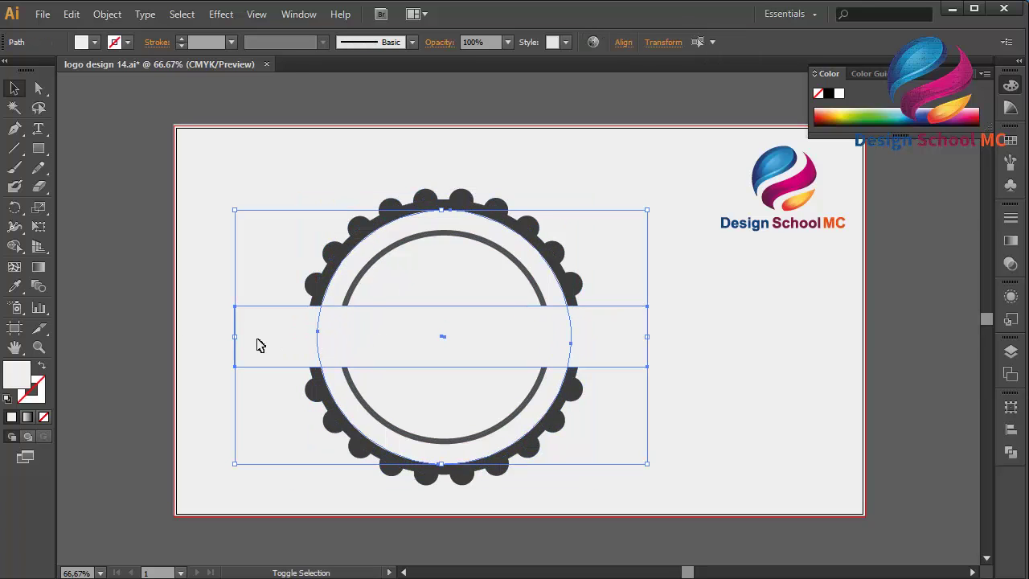
{"action": "double_click", "coordinate": [16, 376]}
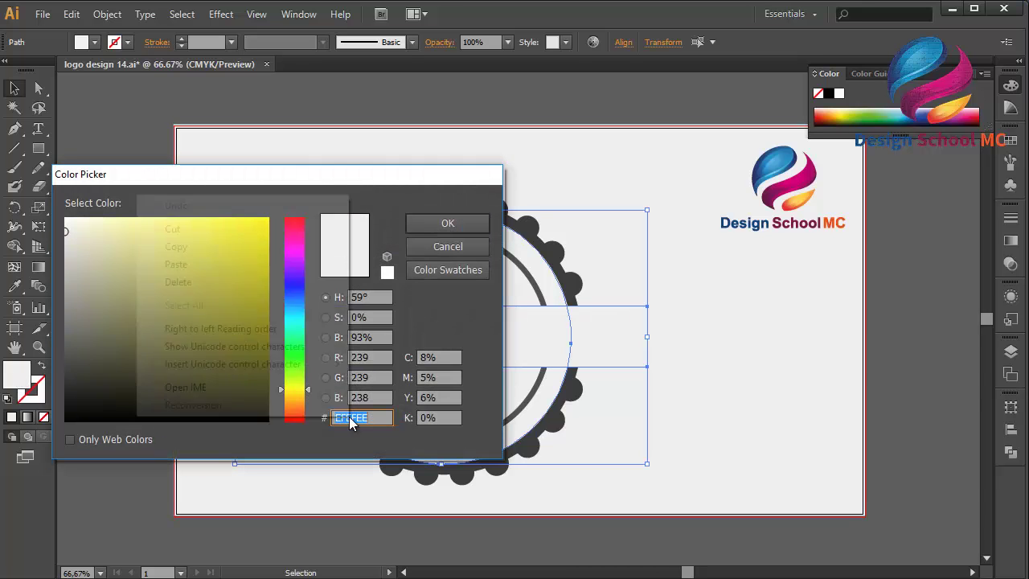
{"action": "right_click", "coordinate": [350, 417]}
{"action": "left_click", "coordinate": [271, 265]}
{"action": "left_click", "coordinate": [438, 223]}
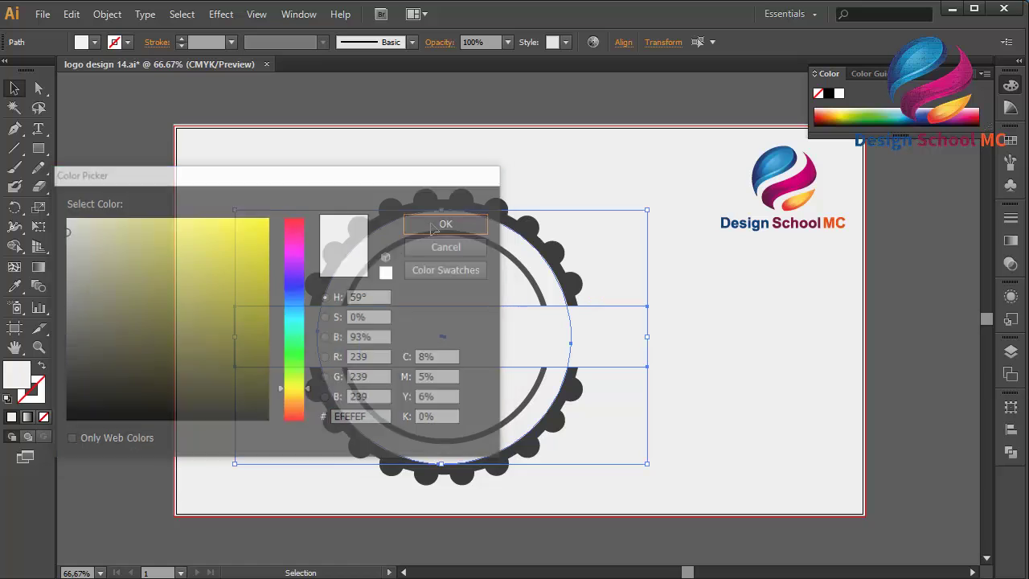
{"action": "left_click", "coordinate": [591, 103]}
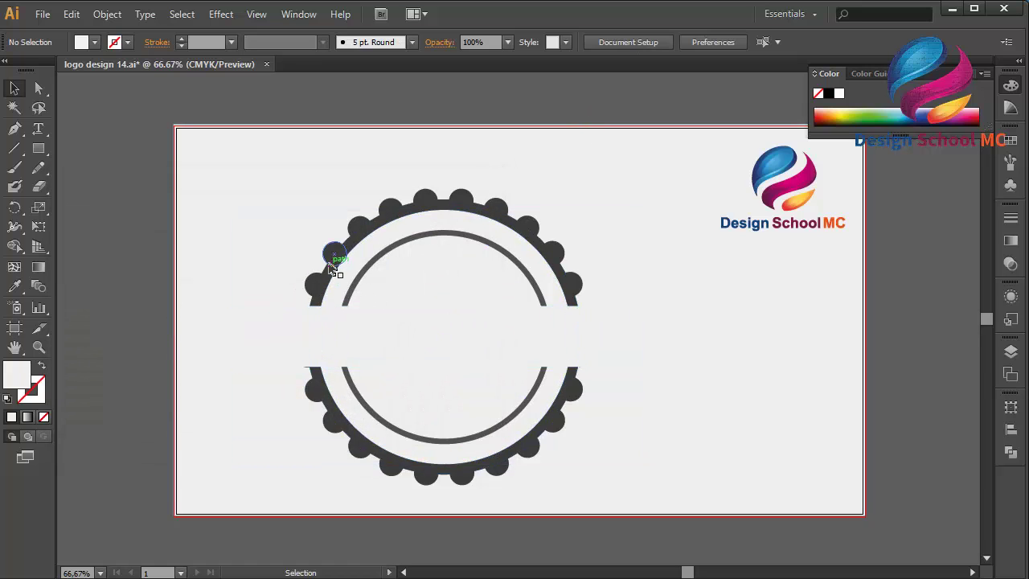
- Copy the dark grey fill colour code, 3C3C3C, from one of the ring's scallops
{"action": "left_click", "coordinate": [331, 258]}
{"action": "left_click", "coordinate": [331, 258]}
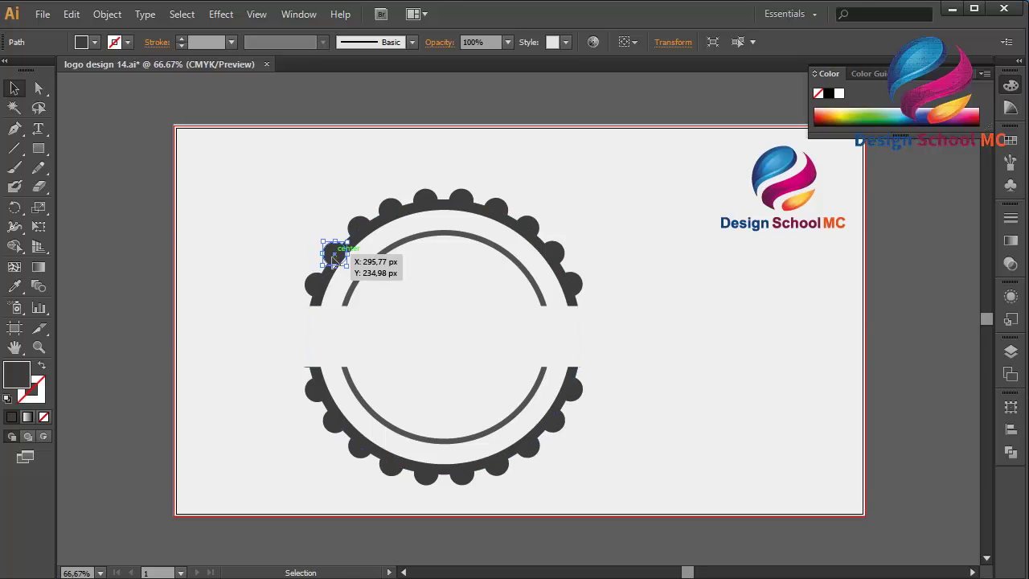
{"action": "double_click", "coordinate": [28, 379]}
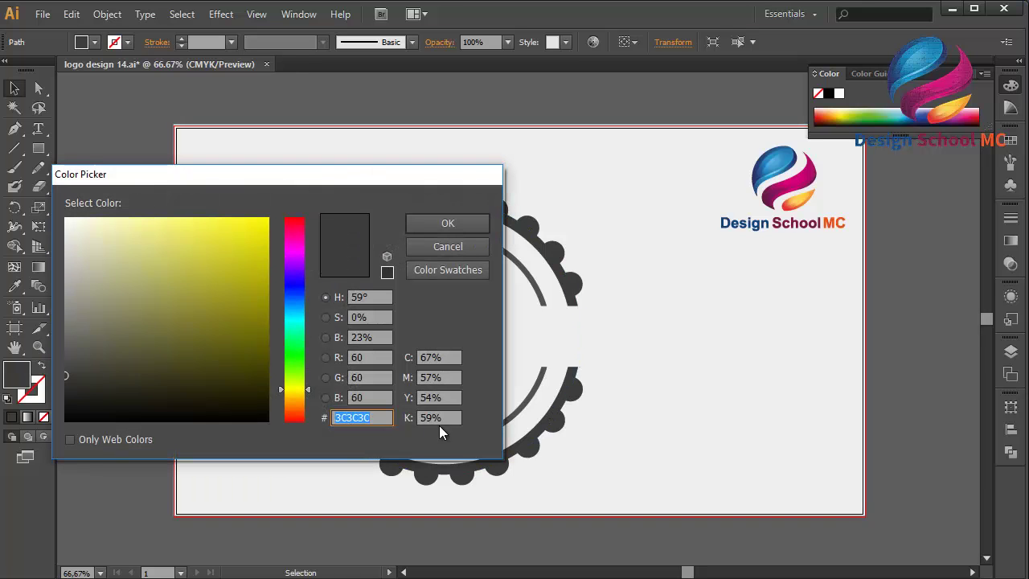
{"action": "right_click", "coordinate": [368, 419]}
{"action": "left_click", "coordinate": [282, 248]}
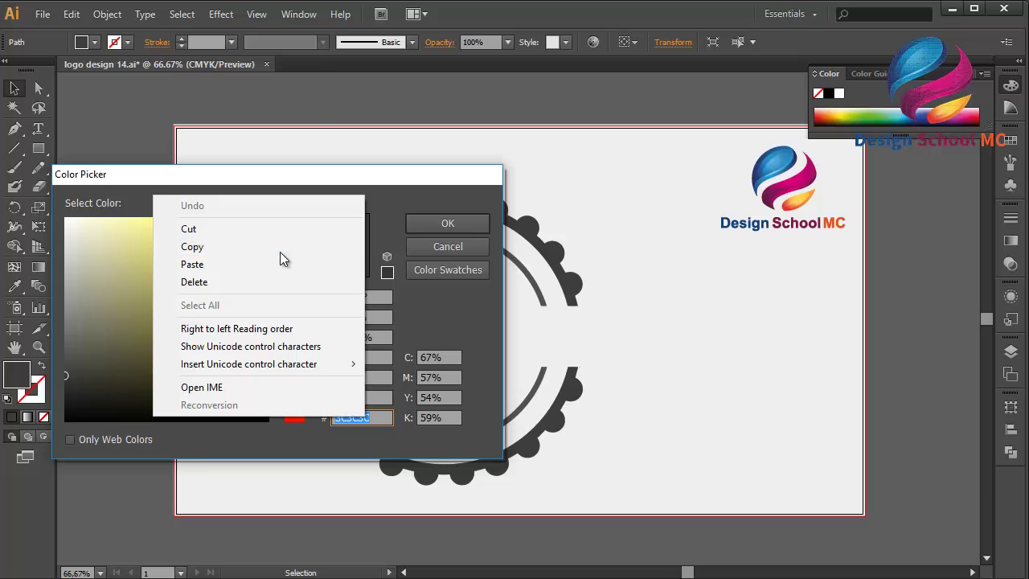
{"action": "left_click", "coordinate": [448, 224]}
- Fill the thin strip along the central band's upper edge with the copied dark grey, 3C3C3C
{"action": "left_click", "coordinate": [442, 307]}
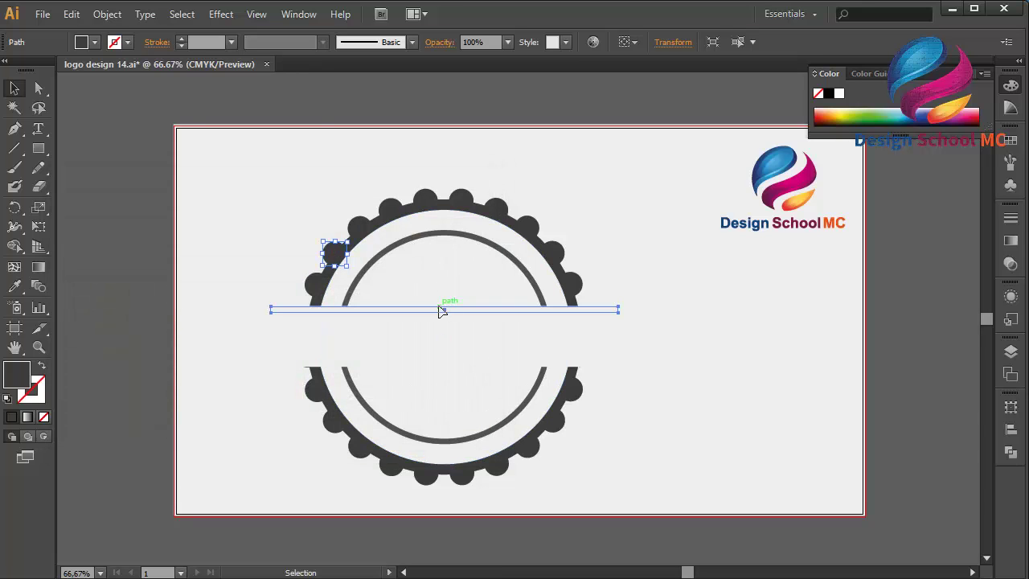
{"action": "double_click", "coordinate": [22, 378]}
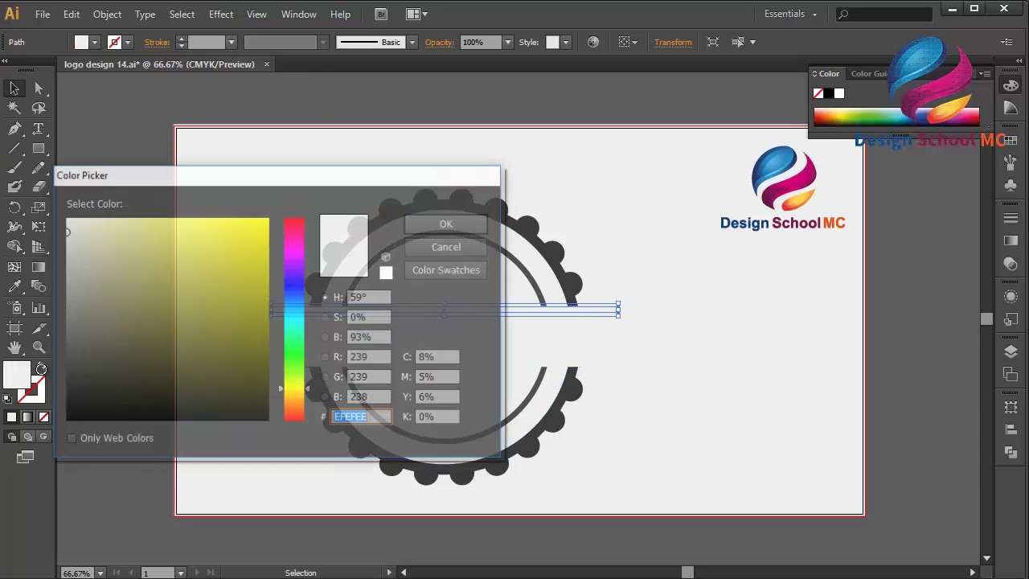
{"action": "right_click", "coordinate": [379, 426]}
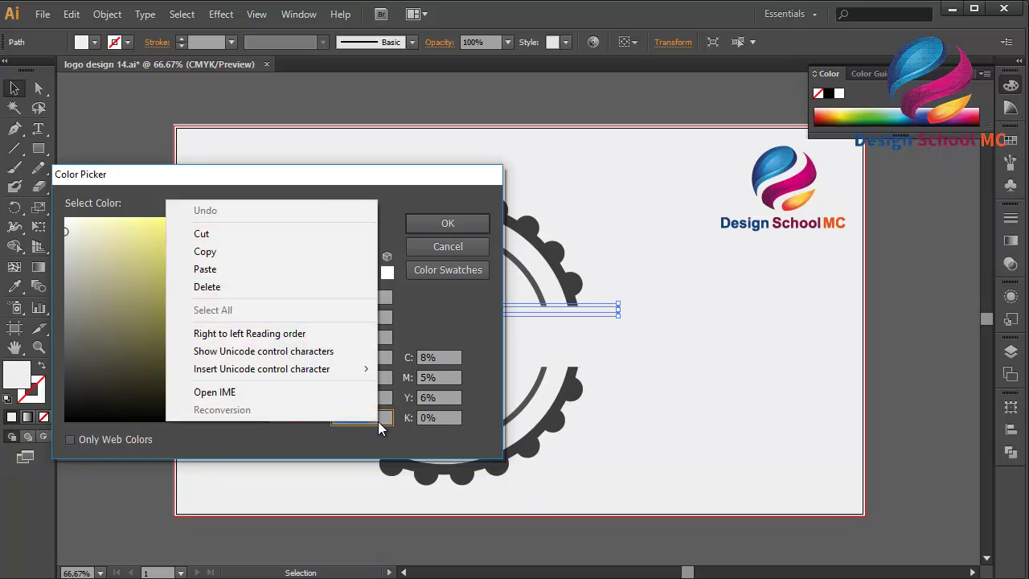
{"action": "left_click", "coordinate": [298, 273]}
{"action": "left_click", "coordinate": [429, 224]}
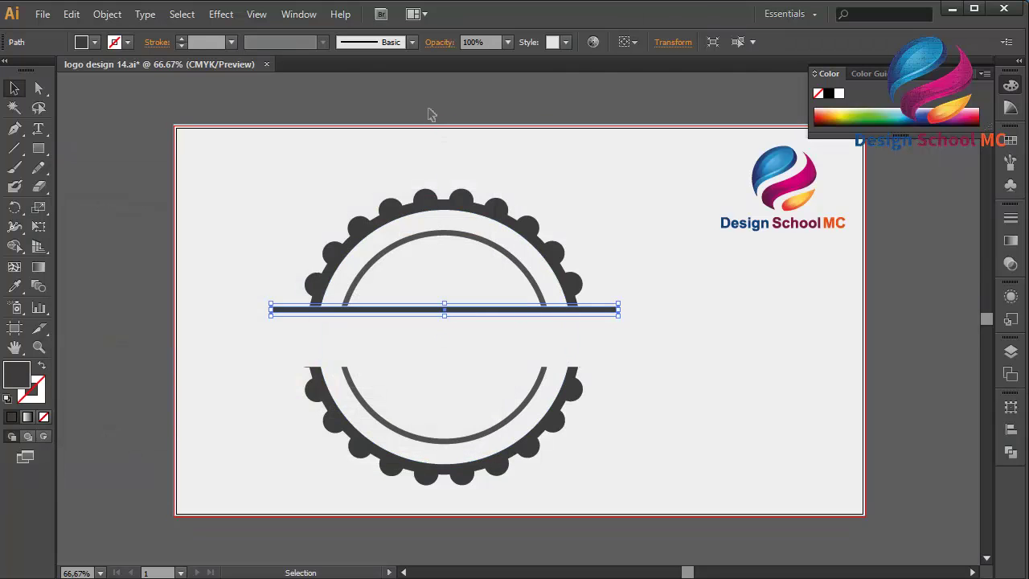
- Duplicate the dark grey strip in front and move the copy straight down to the central band's lower edge
{"action": "left_click", "coordinate": [71, 16]}
{"action": "left_click", "coordinate": [110, 94]}
{"action": "left_click", "coordinate": [71, 16]}
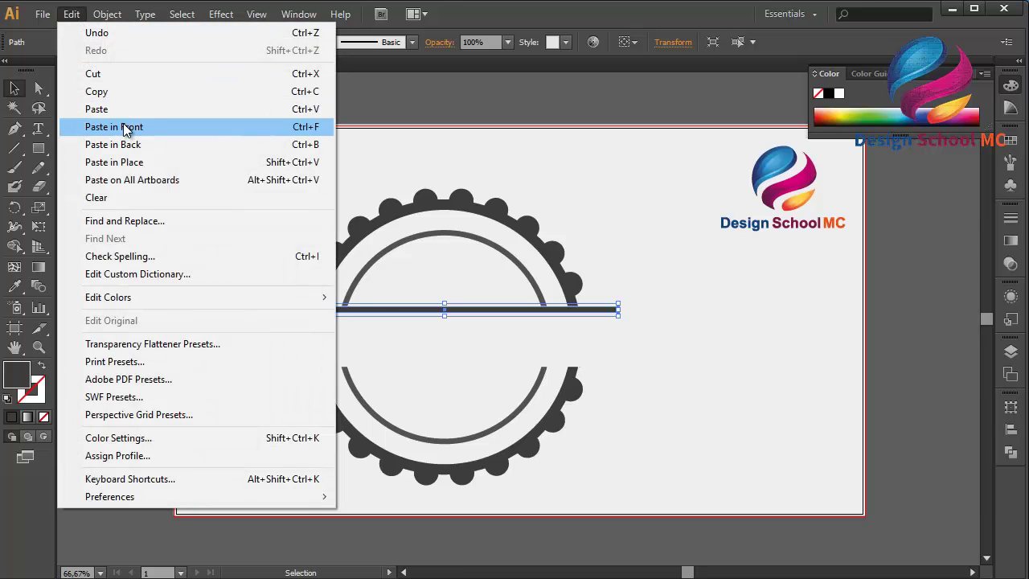
{"action": "left_click", "coordinate": [128, 127]}
{"action": "left_click_drag", "start_coordinate": [379, 313], "coordinate": [383, 367]}
{"action": "left_click", "coordinate": [142, 361]}
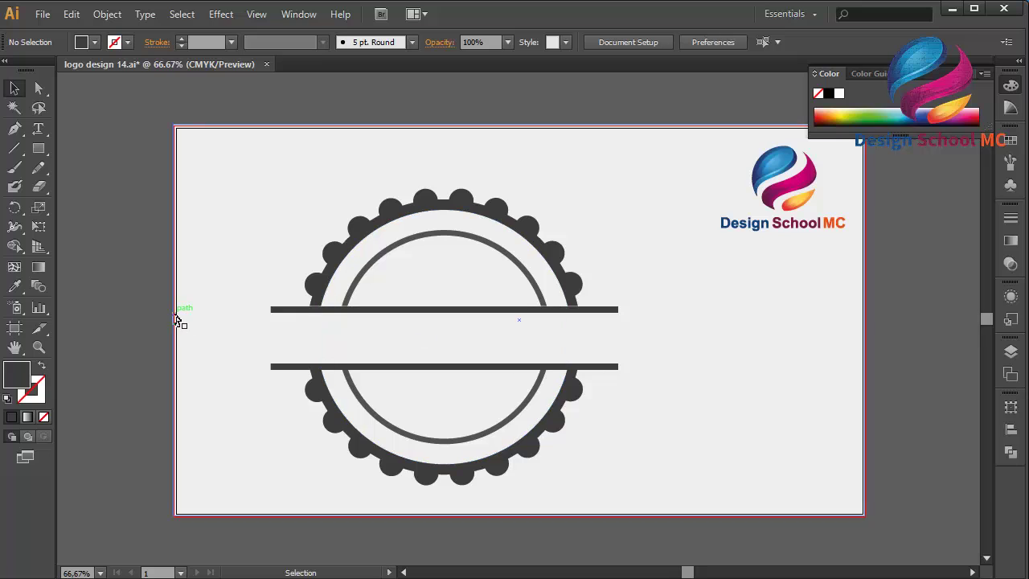
{"action": "left_click", "coordinate": [412, 316]}
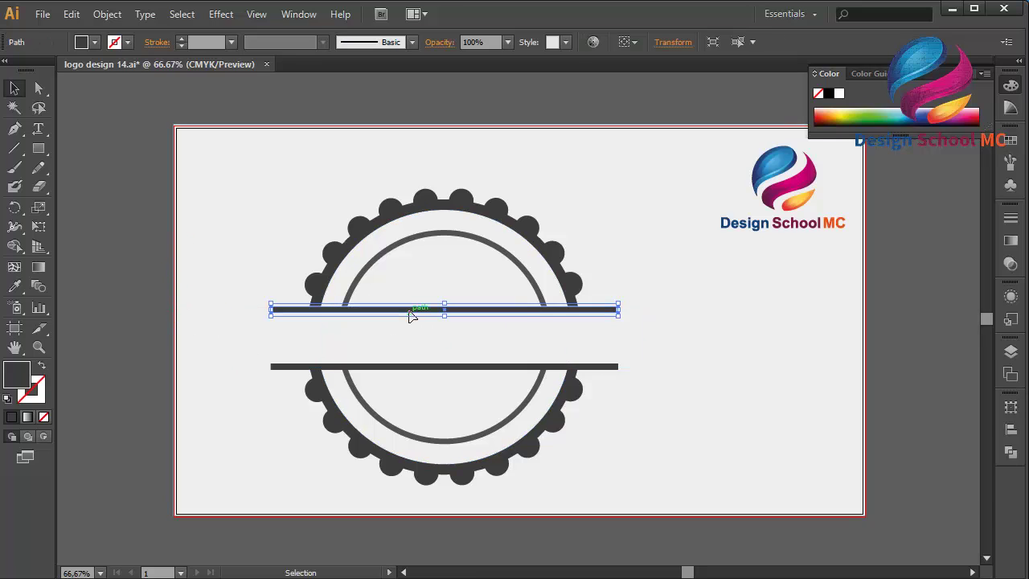
{"action": "left_click", "coordinate": [147, 248]}
- Add the text "Simple Label Design", enlarge it to about 71 pt and place it inside the central band
{"action": "left_click", "coordinate": [38, 129]}
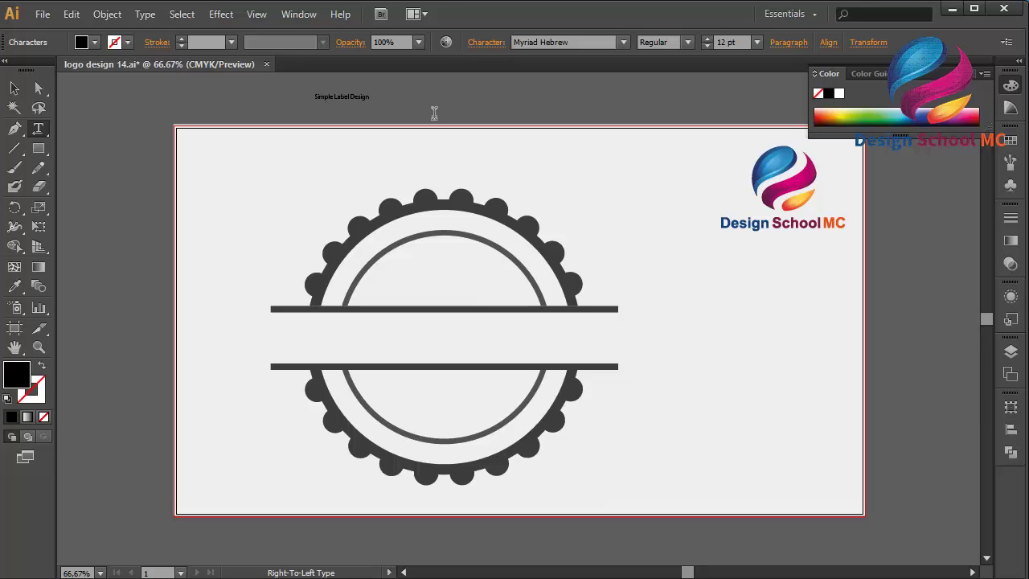
{"action": "left_click", "coordinate": [13, 90]}
{"action": "left_click_drag", "start_coordinate": [353, 100], "coordinate": [427, 276]}
{"action": "left_click_drag", "start_coordinate": [436, 316], "coordinate": [437, 346]}
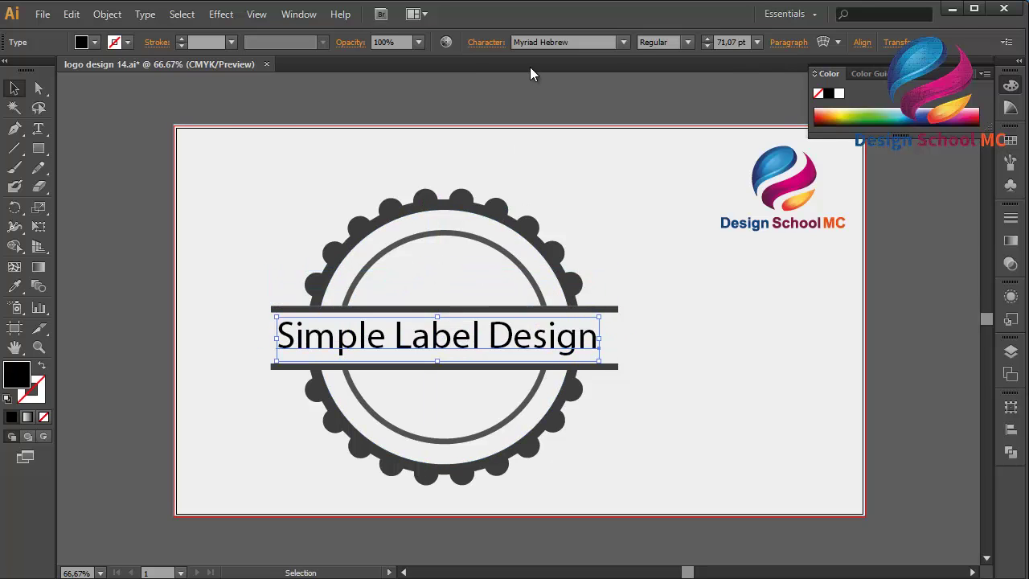
- Set the label text's font to Franklin Gothic Medium
{"action": "left_click", "coordinate": [625, 42]}
{"action": "left_click", "coordinate": [657, 86]}
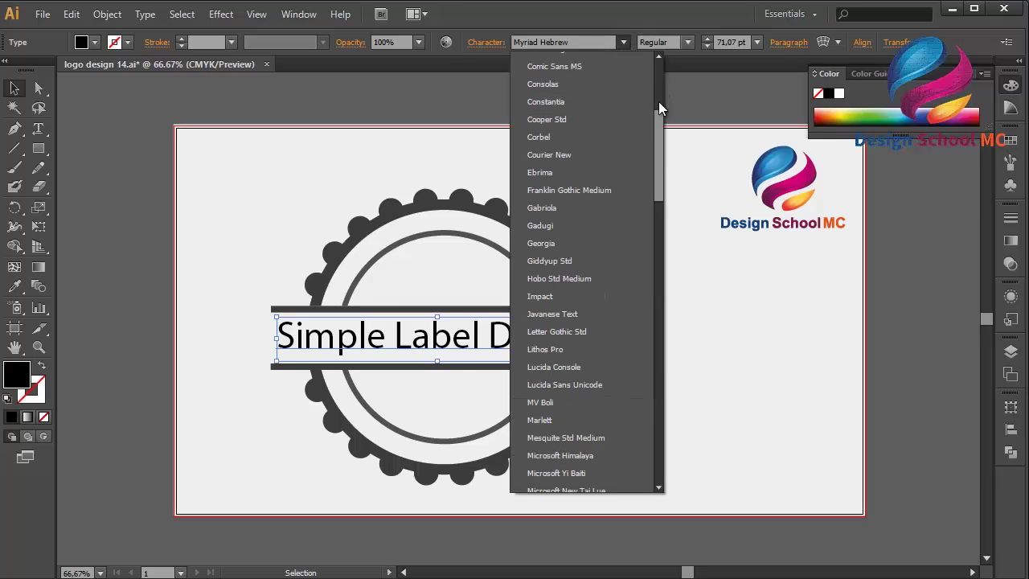
{"action": "left_click", "coordinate": [623, 137]}
{"action": "left_click", "coordinate": [576, 43]}
{"action": "type", "text": "fr"}
{"action": "key", "text": "Return"}
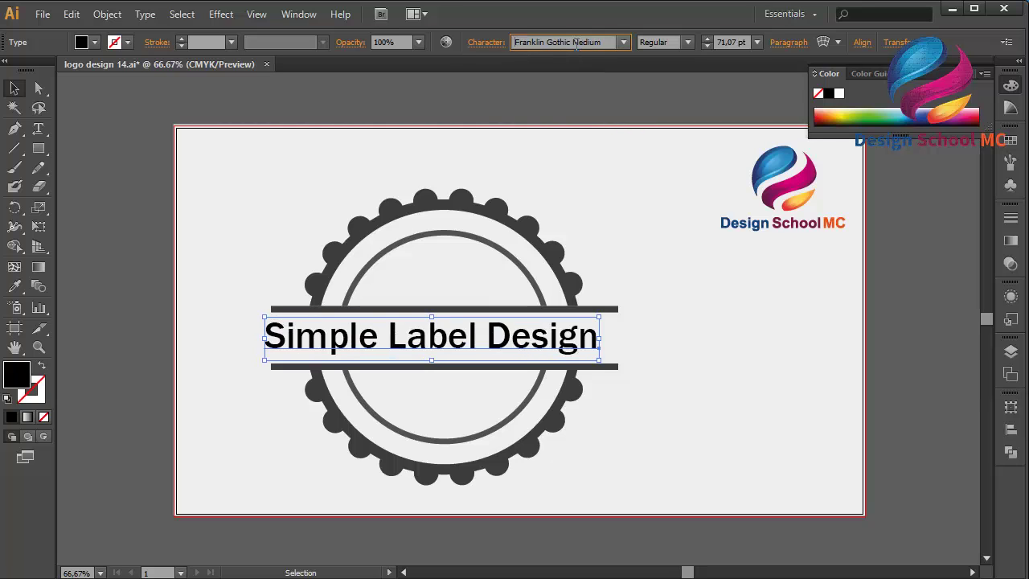
- Try out successive fonts on the label text, from Georgia through to Adobe 楷体 Std R, and check the available font styles
{"action": "key", "text": "Down"}
{"action": "key", "text": "Down"}
{"action": "key", "text": "Down"}
{"action": "key", "text": "Down"}
{"action": "key", "text": "Down"}
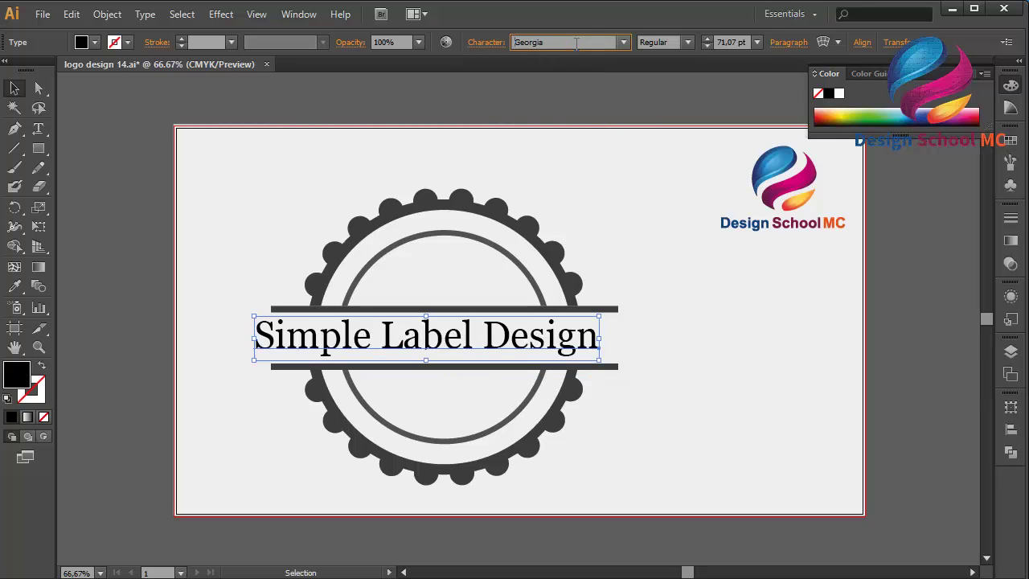
{"action": "key", "text": "Down"}
{"action": "key", "text": "Down"}
{"action": "key", "text": "Down"}
{"action": "key", "text": "Down"}
{"action": "key", "text": "Down"}
{"action": "key", "text": "Down"}
{"action": "key", "text": "Down"}
{"action": "key", "text": "Down"}
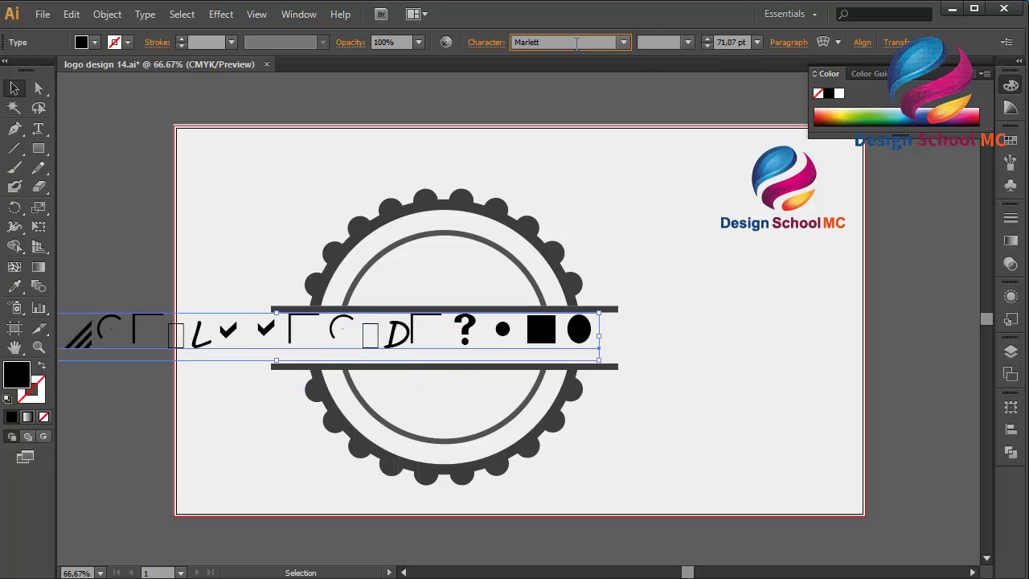
{"action": "key", "text": "Down"}
{"action": "key", "text": "Down"}
{"action": "key", "text": "Down"}
{"action": "key", "text": "Down"}
{"action": "key", "text": "Down"}
{"action": "key", "text": "Down"}
{"action": "key", "text": "Down"}
{"action": "key", "text": "Down"}
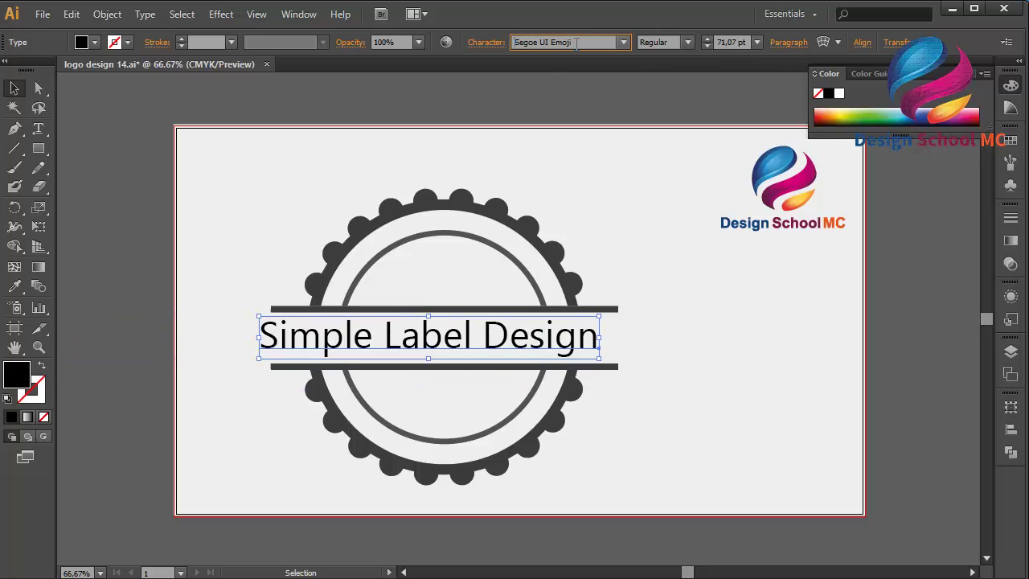
{"action": "key", "text": "Down"}
{"action": "key", "text": "Down"}
{"action": "key", "text": "Down"}
{"action": "key", "text": "Down"}
{"action": "key", "text": "Down"}
{"action": "key", "text": "Down"}
{"action": "key", "text": "Down"}
{"action": "key", "text": "Down"}
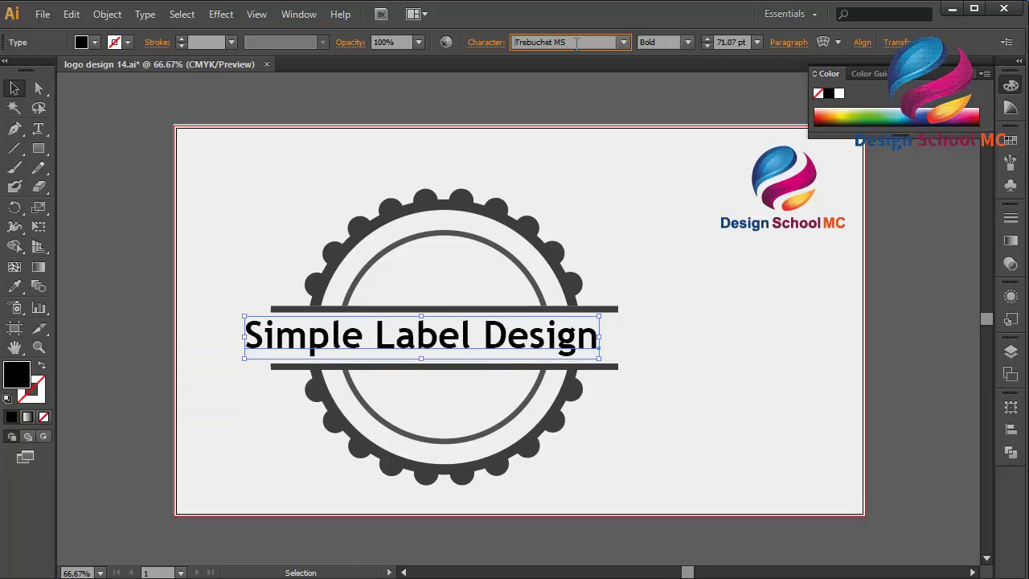
{"action": "key", "text": "Down"}
{"action": "key", "text": "Down"}
{"action": "key", "text": "Down"}
{"action": "key", "text": "Down"}
{"action": "key", "text": "Down"}
{"action": "key", "text": "Down"}
{"action": "key", "text": "Down"}
{"action": "key", "text": "Down"}
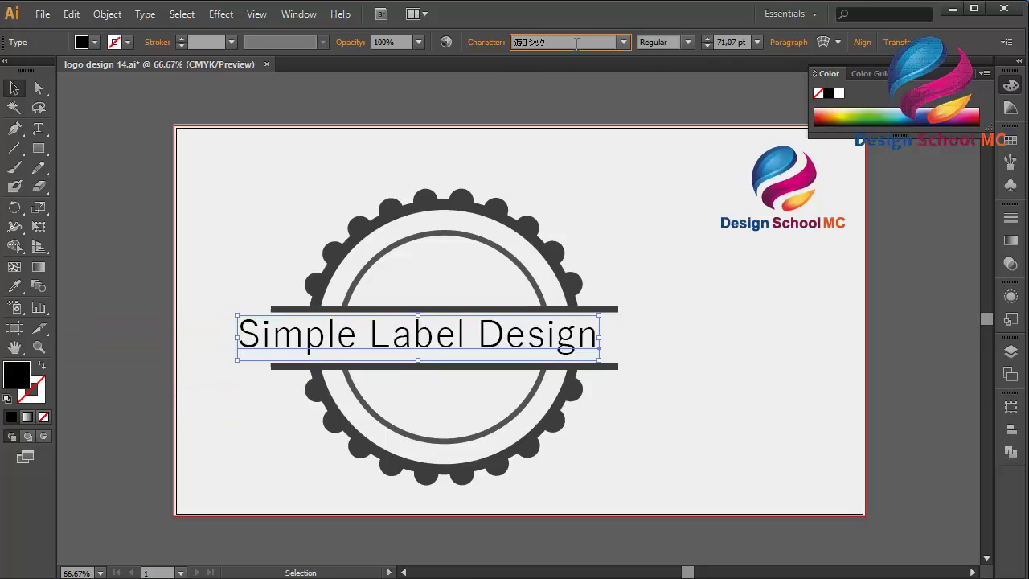
{"action": "key", "text": "Down"}
{"action": "key", "text": "Down"}
{"action": "key", "text": "Down"}
{"action": "key", "text": "Down"}
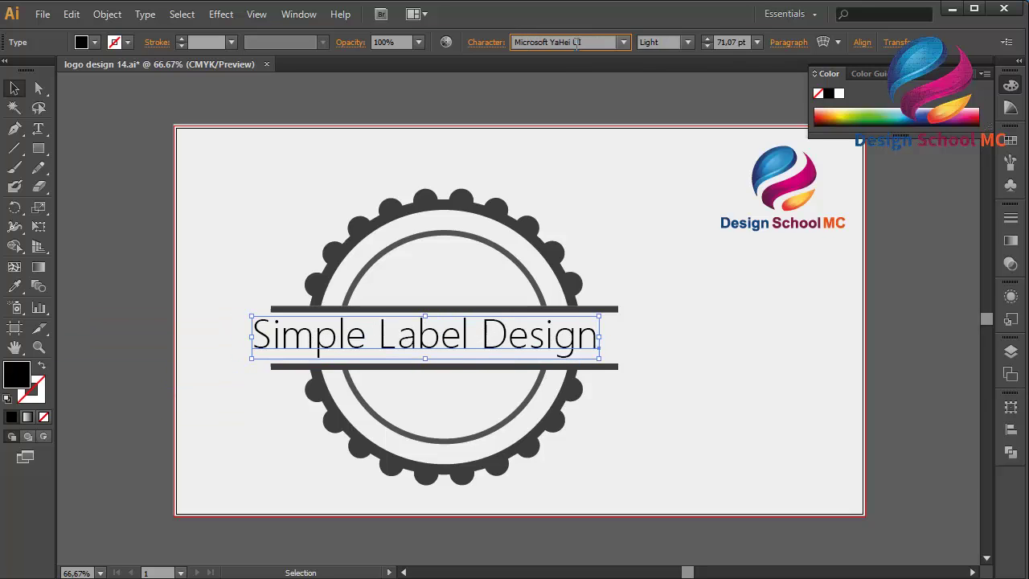
{"action": "key", "text": "Down"}
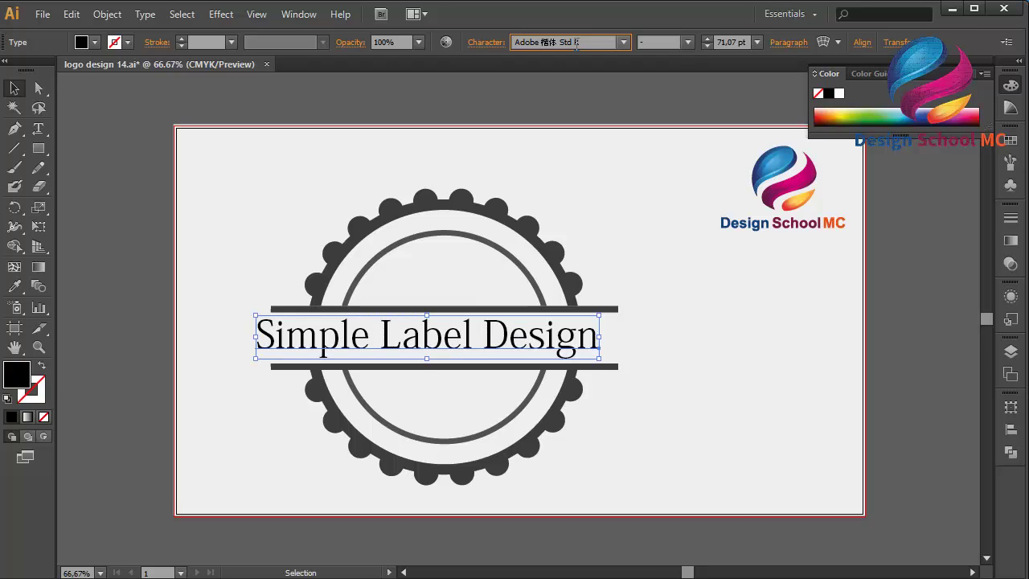
{"action": "left_click", "coordinate": [688, 42]}
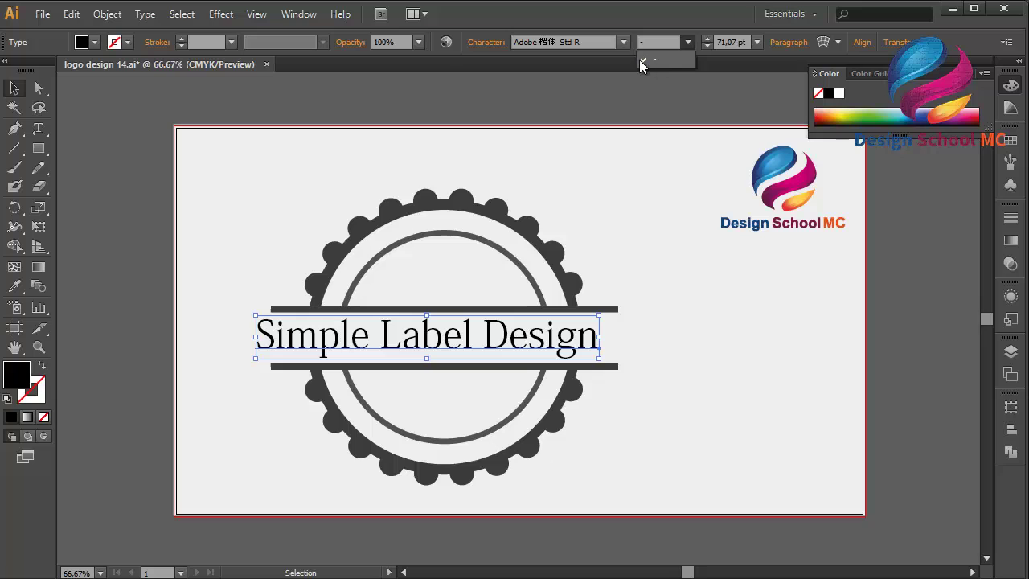
{"action": "left_click", "coordinate": [661, 60]}
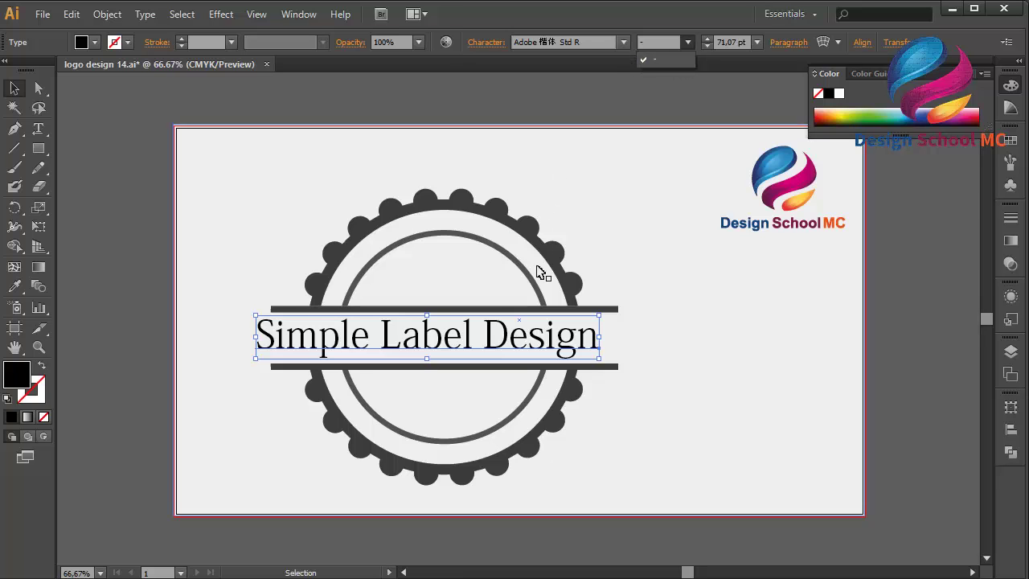
- Try several more fonts on the label text, including Verdana and Times New Roman, and settle on Trajan Pro
{"action": "left_click", "coordinate": [624, 41]}
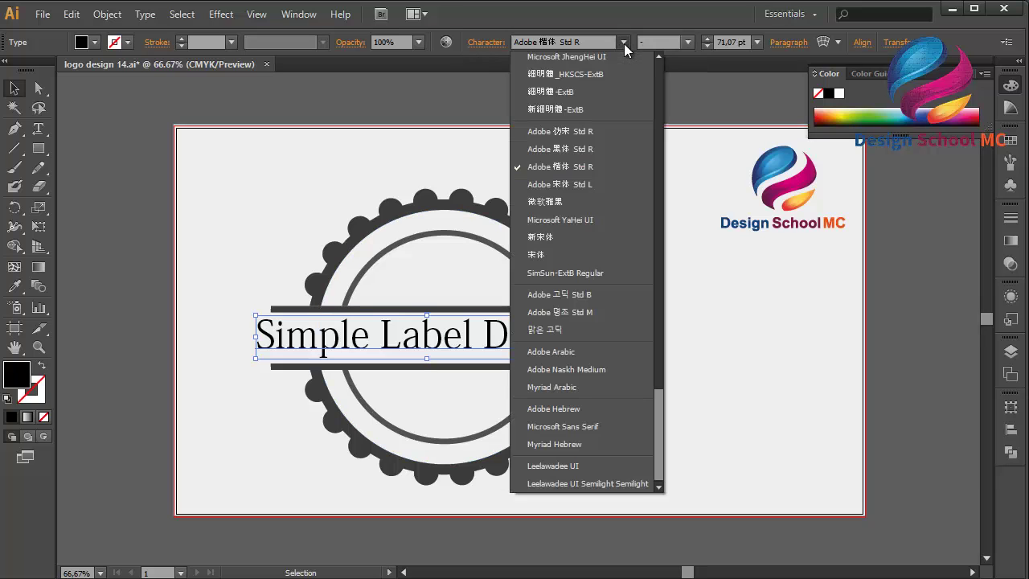
{"action": "scroll", "coordinate": [647, 337], "scroll_direction": "up", "scroll_amount": 8}
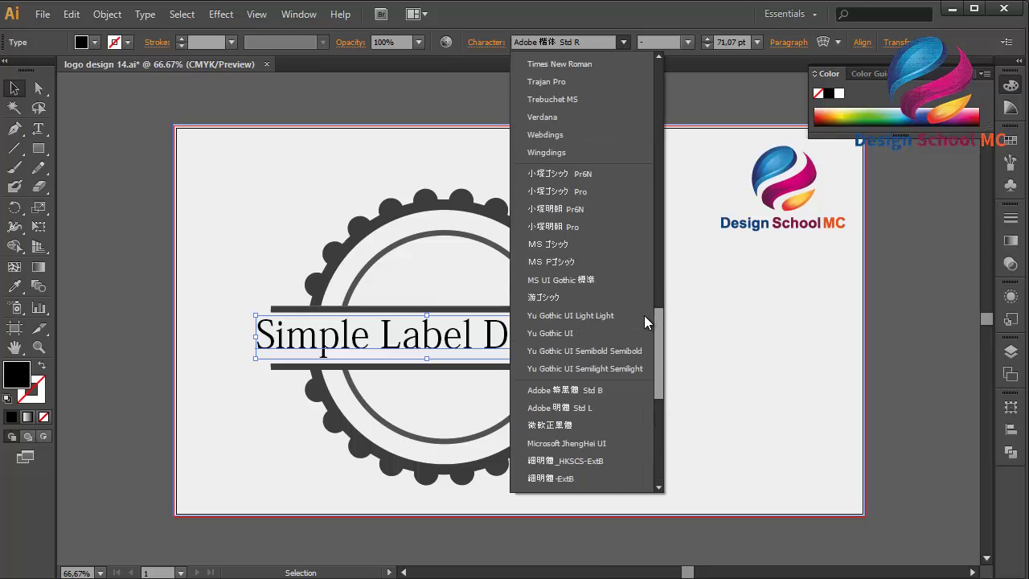
{"action": "left_click", "coordinate": [580, 232]}
{"action": "left_click", "coordinate": [532, 42]}
{"action": "key", "text": "Up"}
{"action": "key", "text": "Up"}
{"action": "key", "text": "Up"}
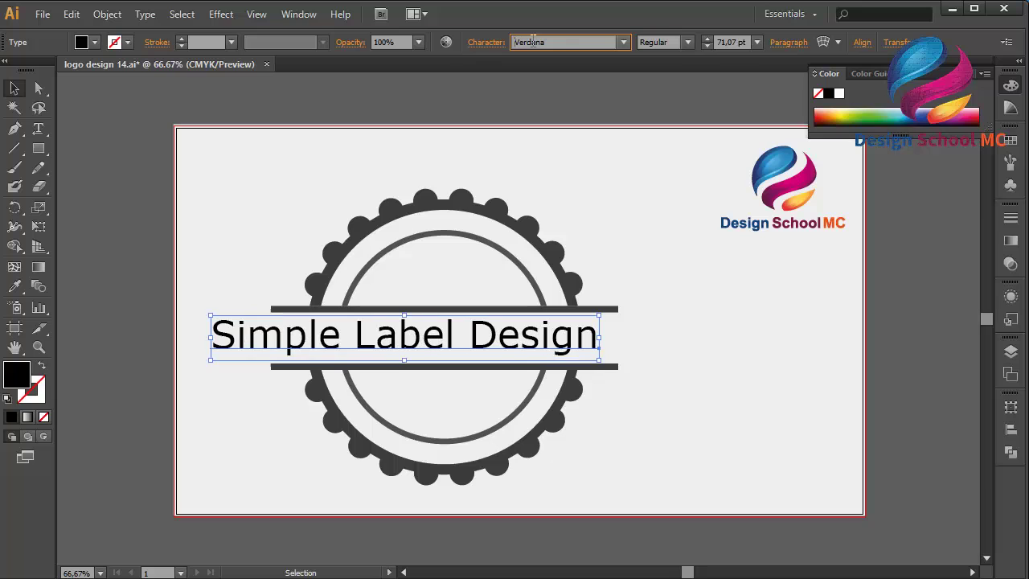
{"action": "key", "text": "Up"}
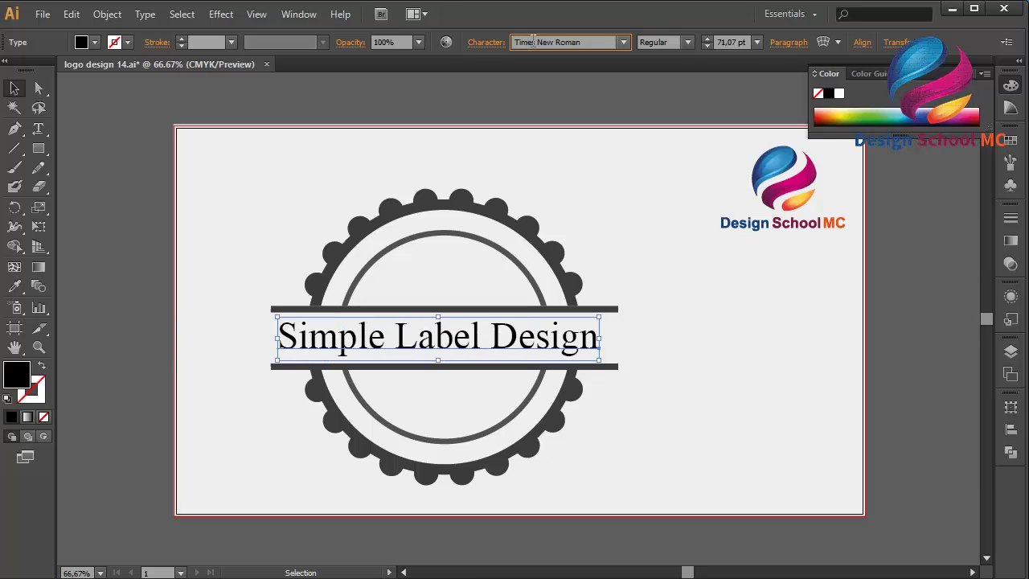
{"action": "key", "text": "Down"}
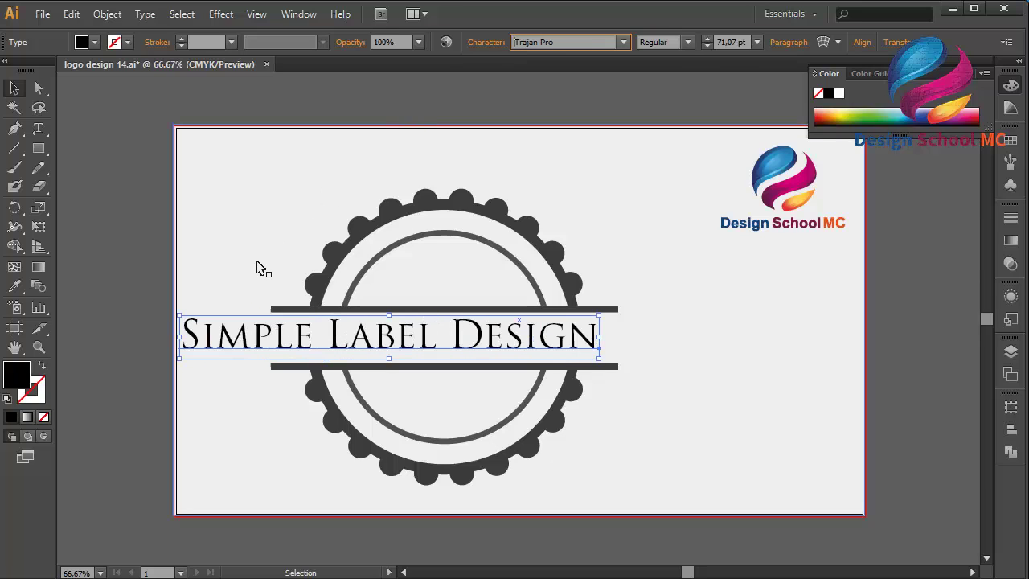
- Shrink the label text to about 55 pt to fit the central band and make it Bold
{"action": "left_click_drag", "start_coordinate": [179, 335], "coordinate": [274, 336]}
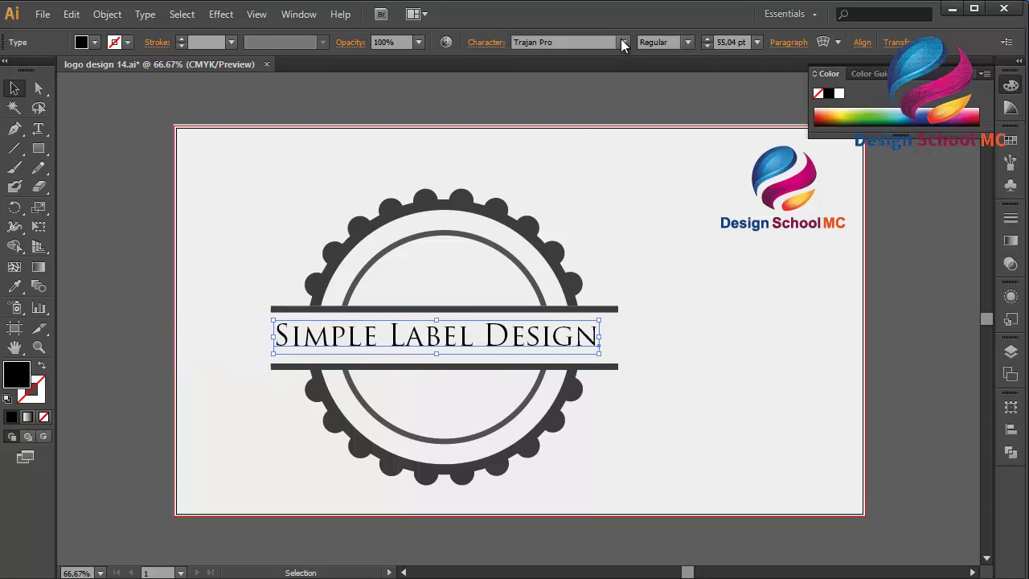
{"action": "left_click", "coordinate": [687, 42]}
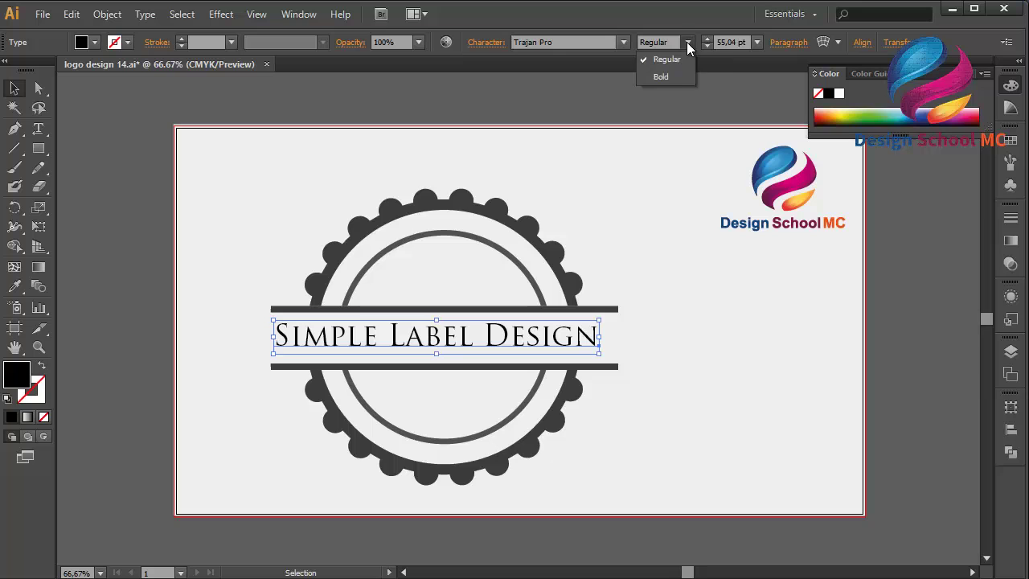
{"action": "left_click", "coordinate": [669, 79]}
- Enlarge the label text to about 58 pt so it spans the strips' full width, and centre it vertically in the band
{"action": "left_click_drag", "start_coordinate": [449, 343], "coordinate": [450, 344]}
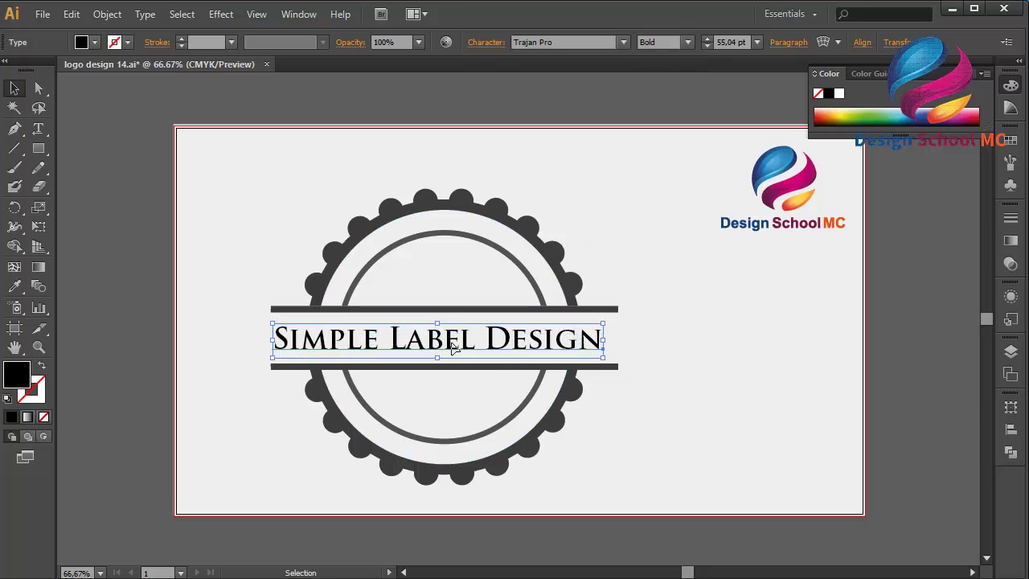
{"action": "left_click_drag", "start_coordinate": [603, 340], "coordinate": [620, 341]}
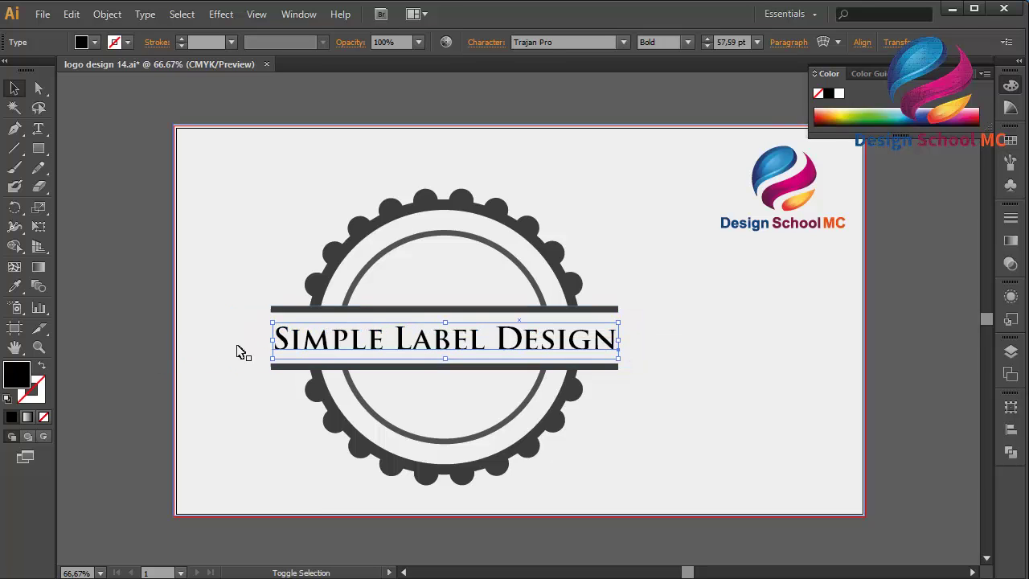
{"action": "left_click_drag", "start_coordinate": [271, 340], "coordinate": [271, 340]}
{"action": "key", "text": "Up"}
{"action": "key", "text": "Up"}
{"action": "left_click", "coordinate": [158, 339]}
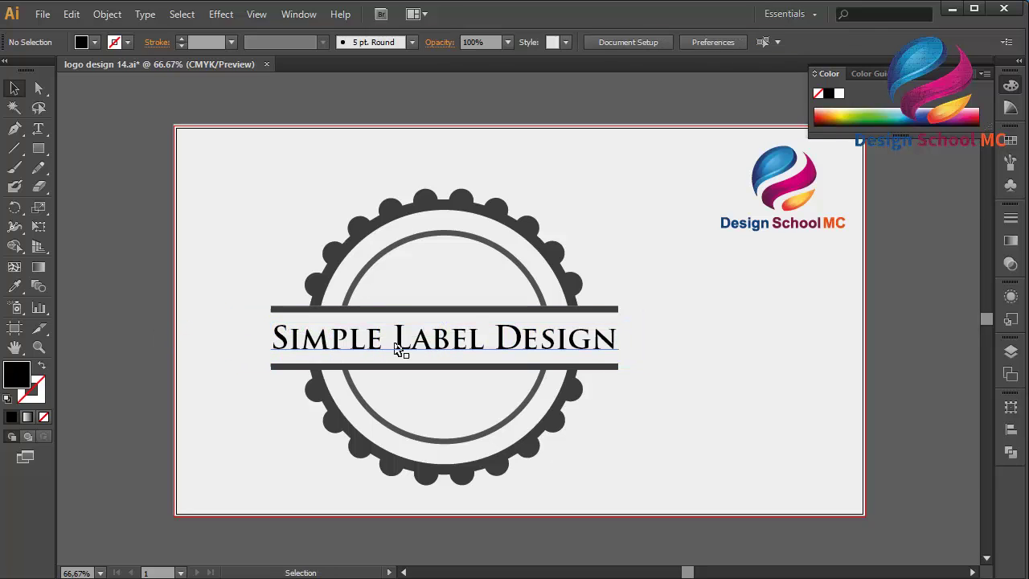
{"action": "left_click", "coordinate": [400, 345]}
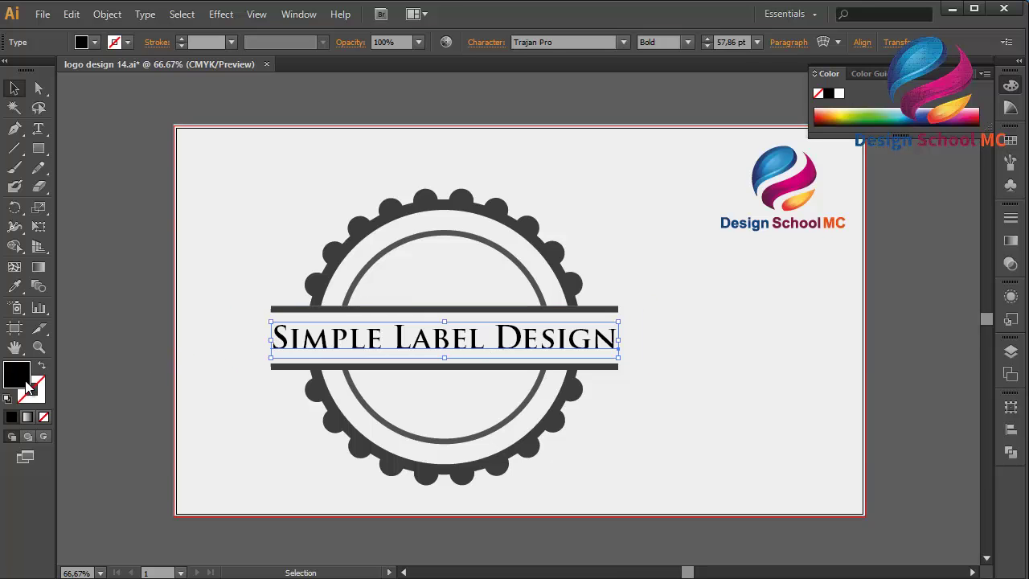
{"action": "double_click", "coordinate": [19, 377]}
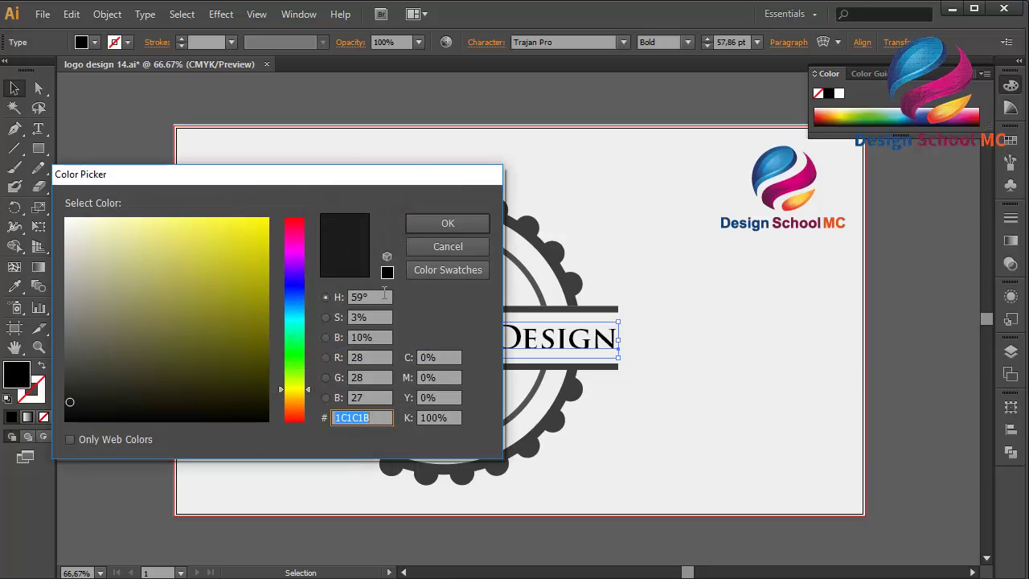
{"action": "left_click", "coordinate": [464, 246]}
- Copy the hex colour code of the dark grey fill from one of the ring's scallop circles
{"action": "left_click", "coordinate": [494, 207]}
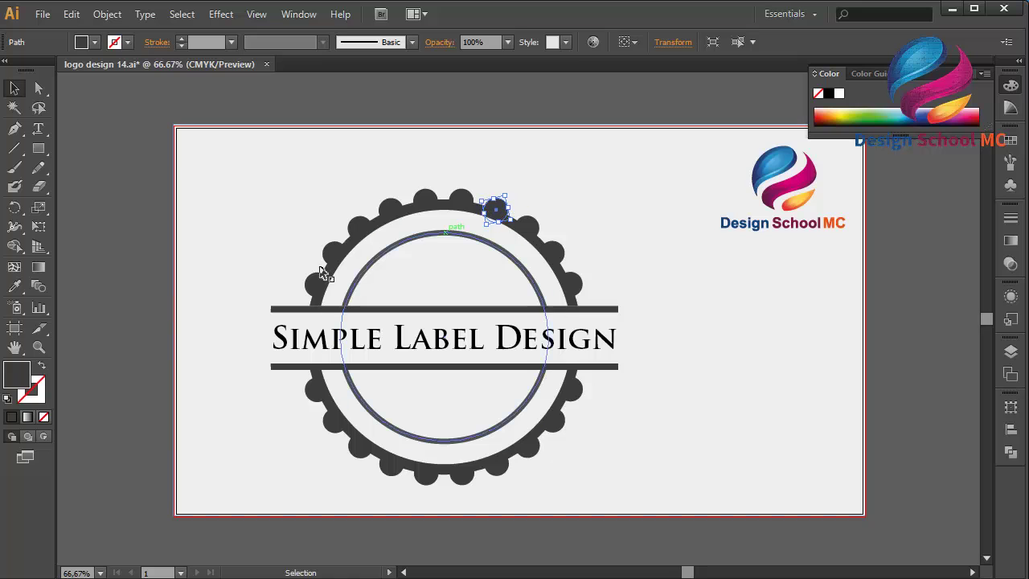
{"action": "double_click", "coordinate": [29, 379]}
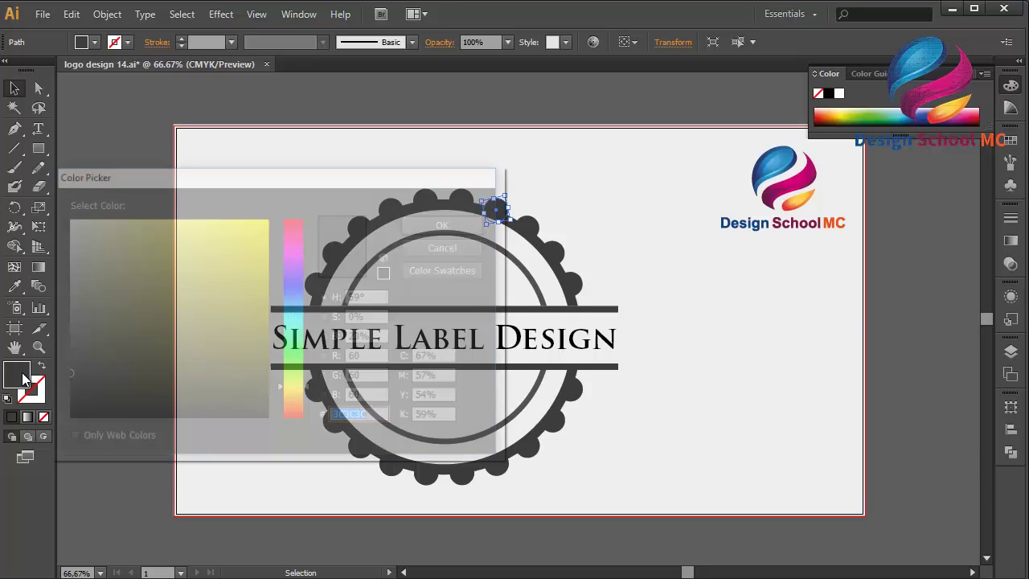
{"action": "right_click", "coordinate": [382, 417]}
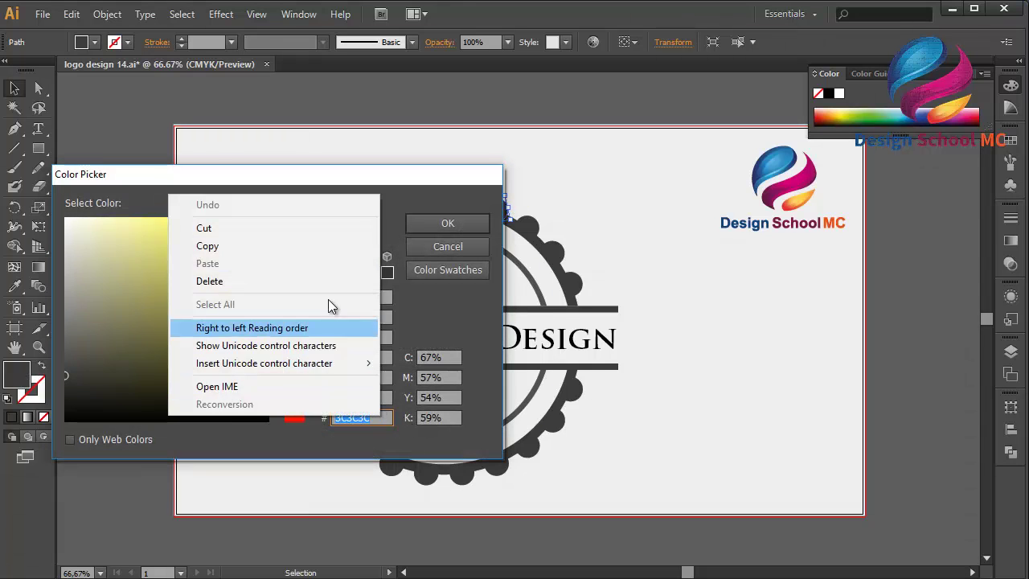
{"action": "left_click", "coordinate": [291, 260]}
{"action": "left_click", "coordinate": [426, 252]}
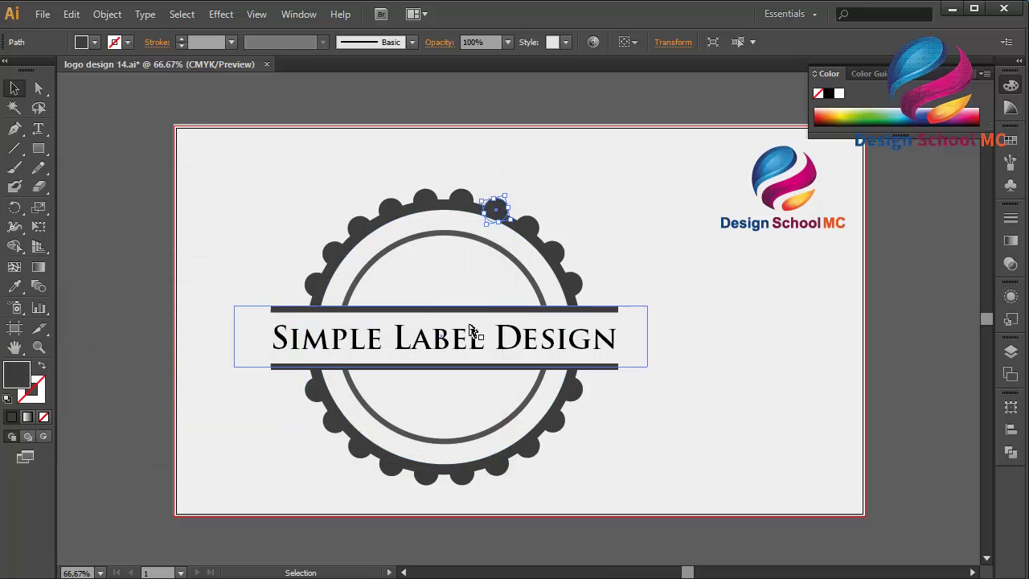
- Change the fill of the "Simple Label Design" text to the copied dark grey, 3C3C3C
{"action": "left_click", "coordinate": [472, 336]}
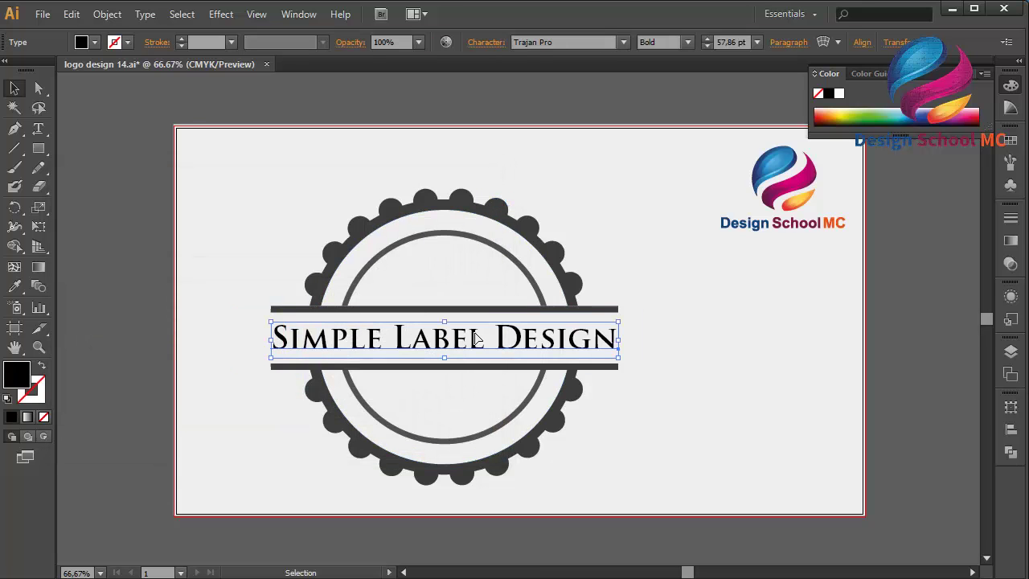
{"action": "double_click", "coordinate": [23, 381]}
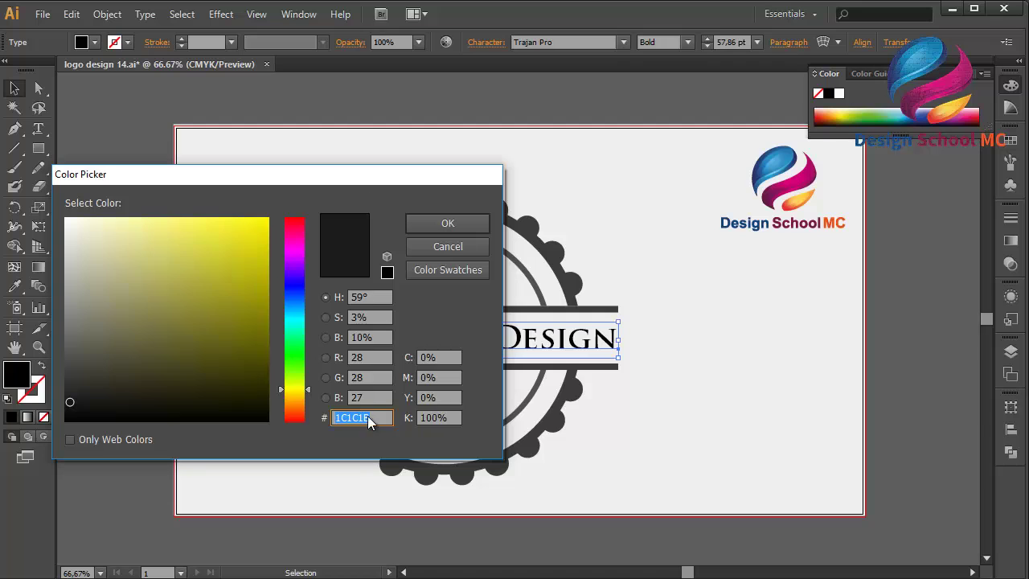
{"action": "right_click", "coordinate": [369, 422]}
{"action": "left_click", "coordinate": [269, 261]}
{"action": "left_click", "coordinate": [431, 226]}
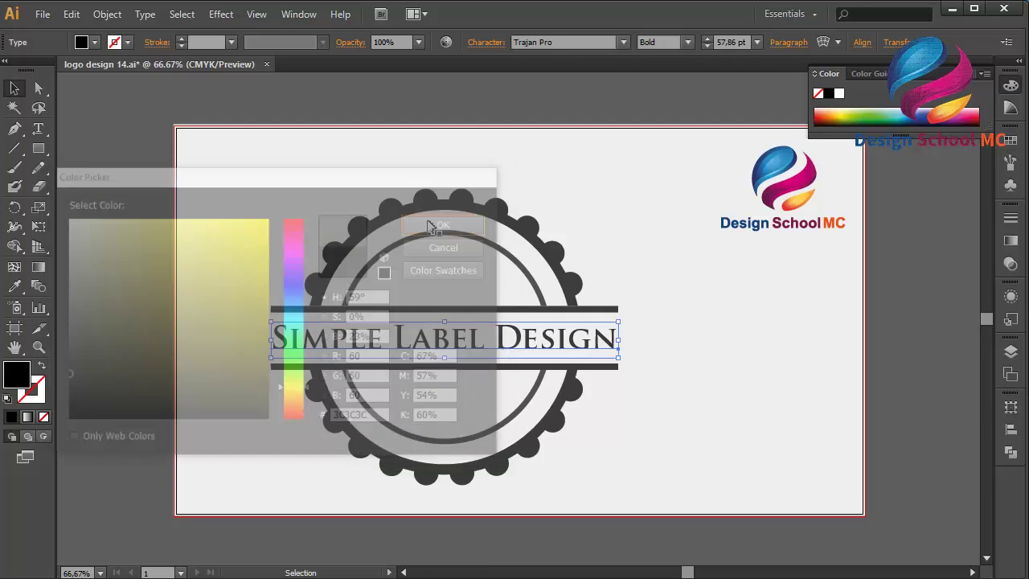
{"action": "left_click", "coordinate": [511, 103]}
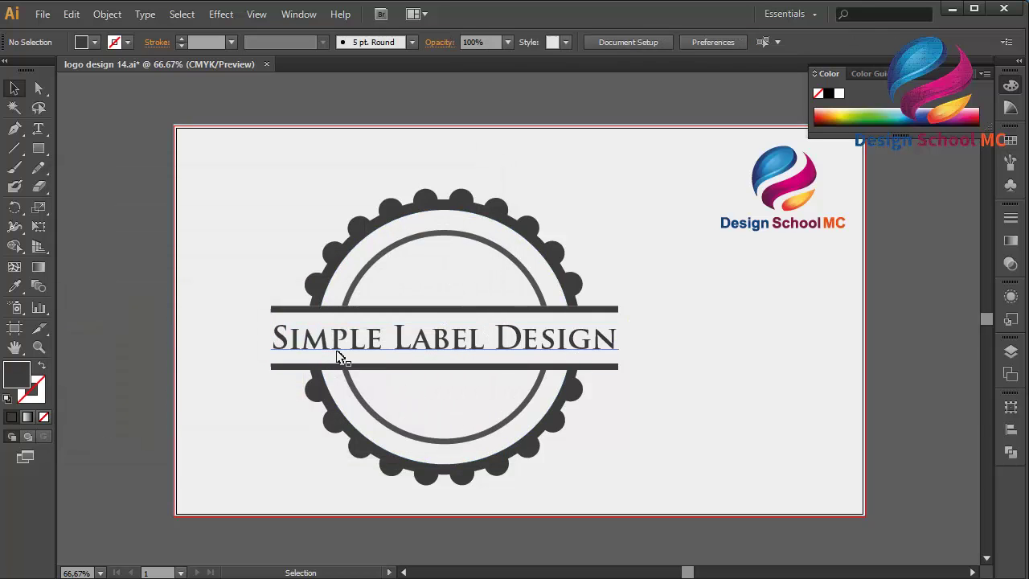
- Draw a small five-pointed star above the band in the left of the inner ring and place a copy at the same height on the right
{"action": "mouse_move", "coordinate": [38, 148]}
{"action": "left_mouse_down"}
{"action": "mouse_move", "coordinate": [79, 188]}
{"action": "mouse_move", "coordinate": [81, 225]}
{"action": "mouse_move", "coordinate": [120, 263]}
{"action": "mouse_move", "coordinate": [383, 275]}
{"action": "mouse_move", "coordinate": [387, 295]}
{"action": "mouse_move", "coordinate": [391, 284]}
{"action": "left_mouse_up"}
{"action": "left_click", "coordinate": [14, 88]}
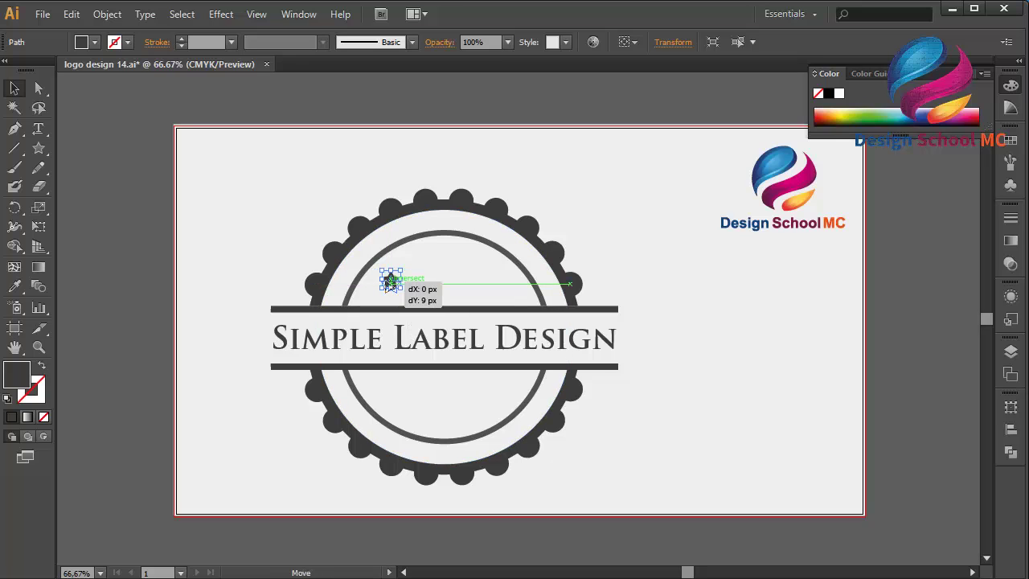
{"action": "left_click", "coordinate": [74, 15]}
{"action": "left_click", "coordinate": [94, 92]}
{"action": "left_click", "coordinate": [71, 16]}
{"action": "left_click", "coordinate": [114, 127]}
{"action": "left_click_drag", "start_coordinate": [391, 284], "coordinate": [500, 296]}
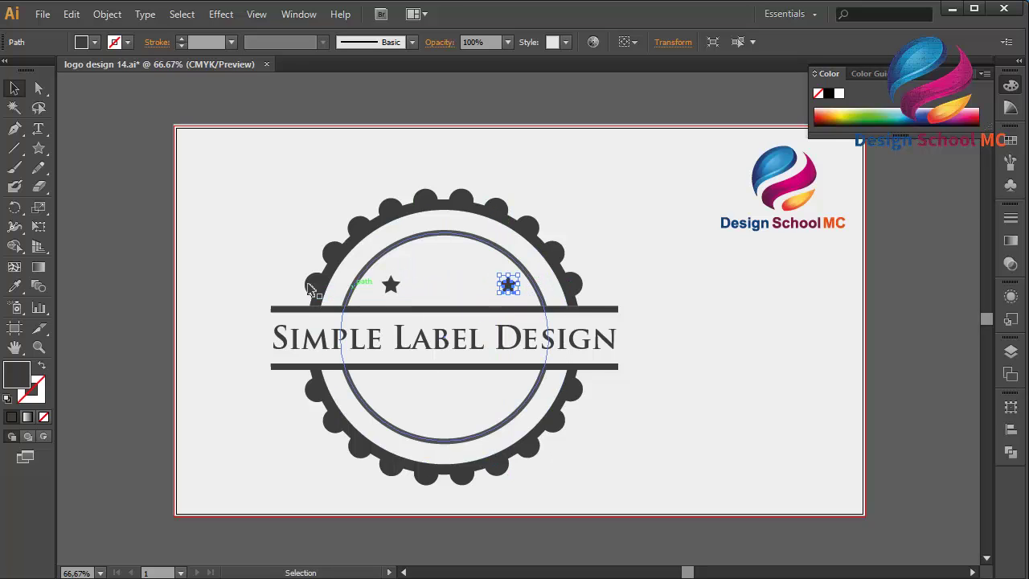
- Nudge the right-hand star slightly left so the two small stars sit symmetrically about the badge's centre
{"action": "key", "text": "Left"}
{"action": "key", "text": "Left"}
{"action": "key", "text": "Left"}
{"action": "key", "text": "Left"}
{"action": "key", "text": "Left"}
{"action": "key", "text": "Left"}
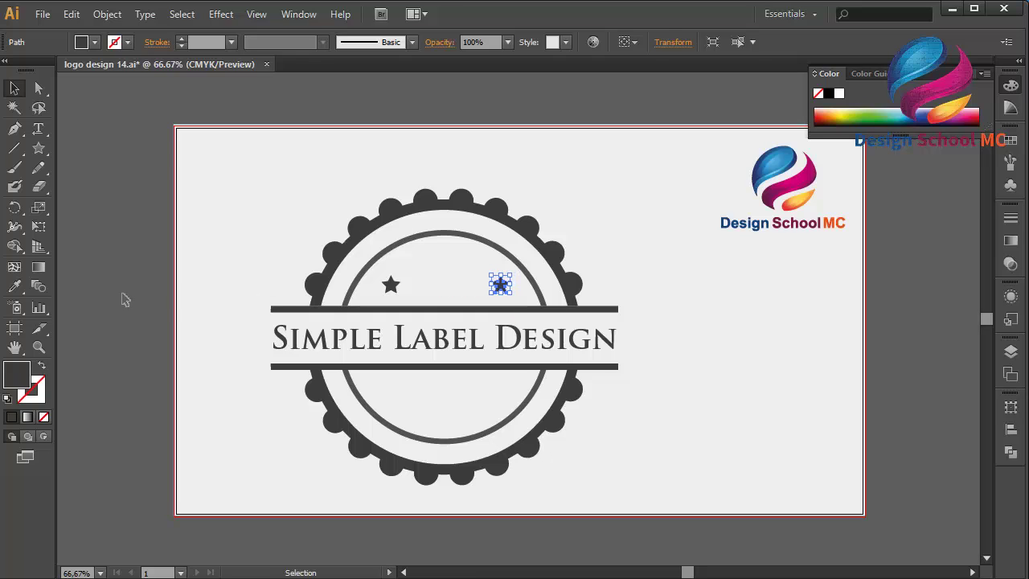
{"action": "left_click", "coordinate": [125, 299]}
- Draw a larger five-pointed star centred between and above the small ones, and lower it slightly
{"action": "left_click", "coordinate": [39, 149]}
{"action": "left_click_drag", "start_coordinate": [213, 202], "coordinate": [443, 265]}
{"action": "left_click", "coordinate": [14, 89]}
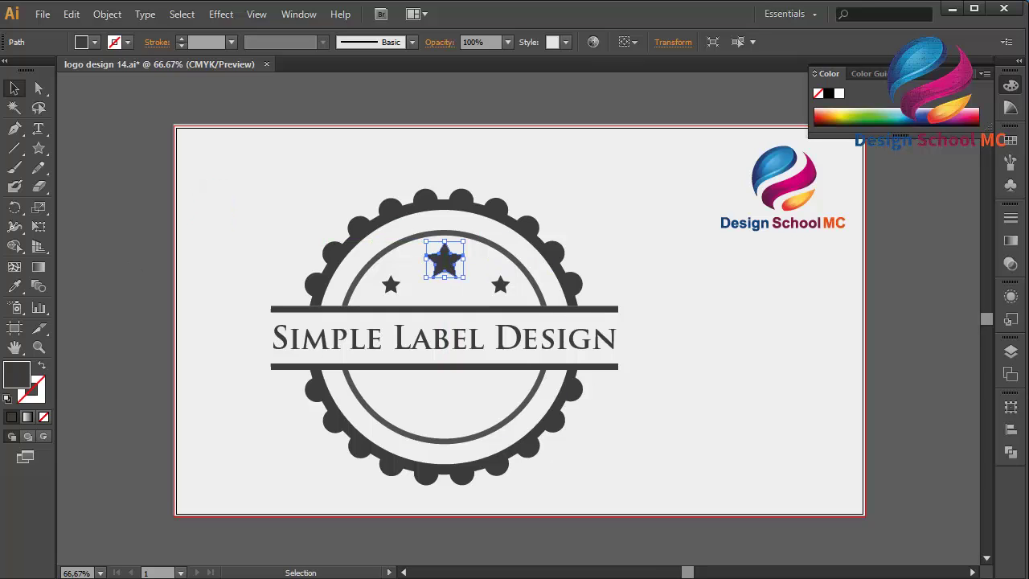
{"action": "key", "text": "Down"}
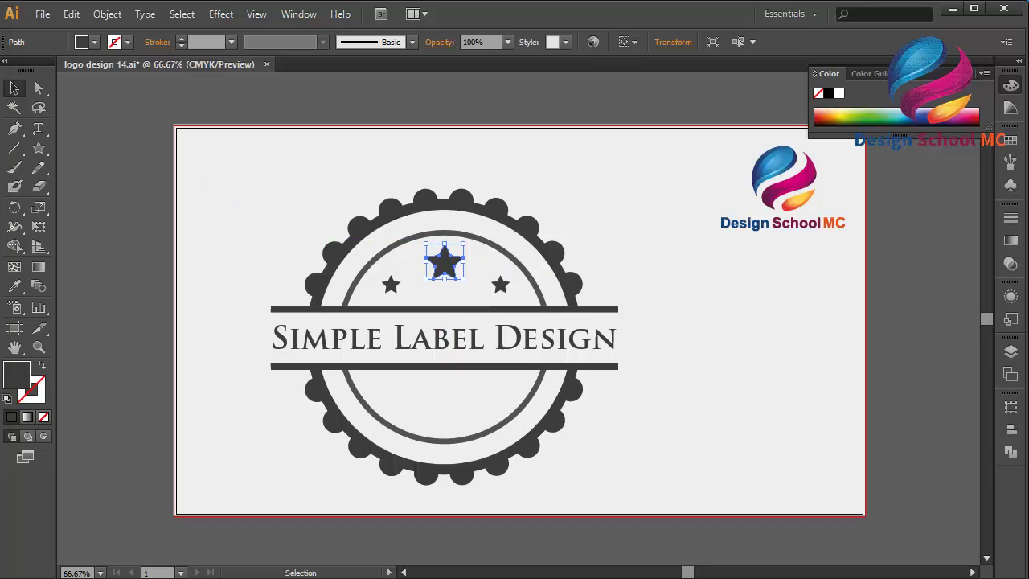
{"action": "left_click", "coordinate": [135, 234]}
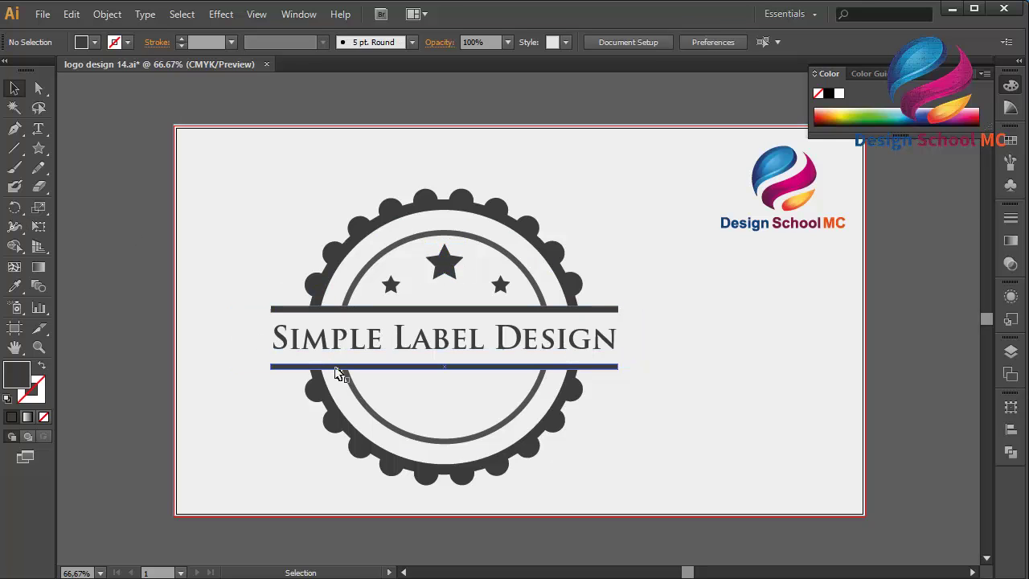
- Try a 40-point star with radii of 25 px and 50 px, and delete it
{"action": "left_click", "coordinate": [38, 148]}
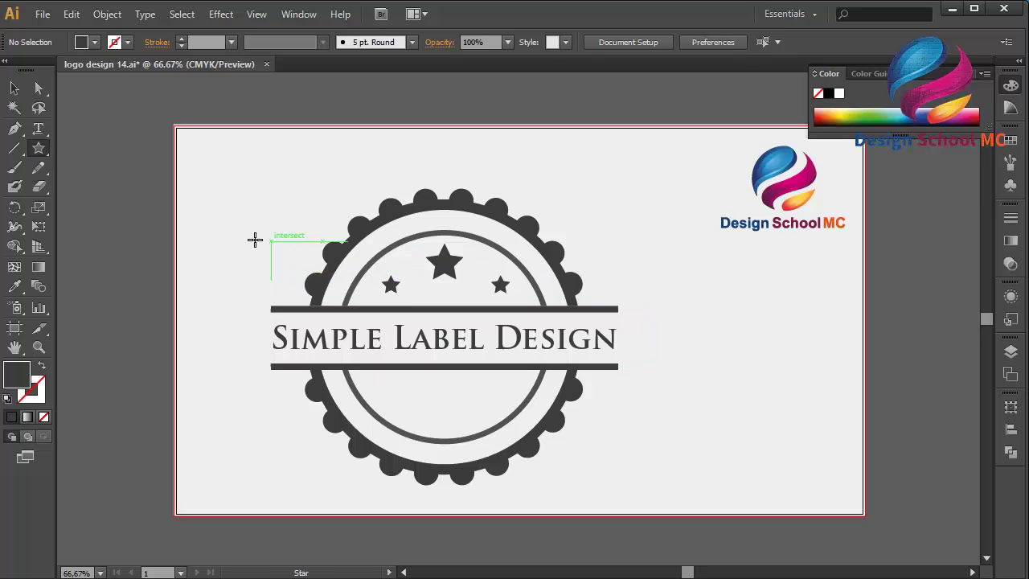
{"action": "left_click", "coordinate": [247, 240]}
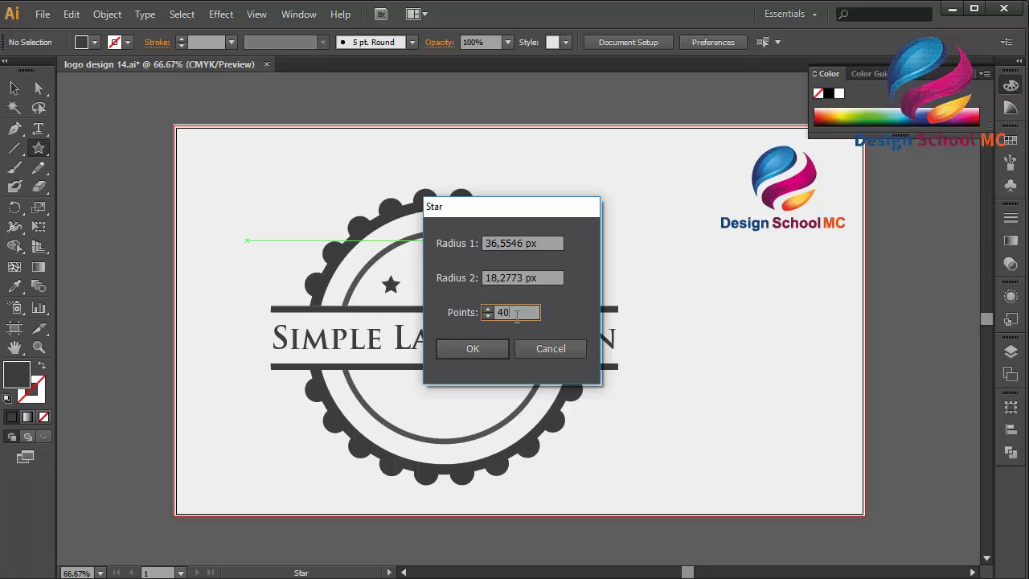
{"action": "left_click", "coordinate": [558, 243]}
{"action": "left_click_drag", "start_coordinate": [558, 243], "coordinate": [465, 249]}
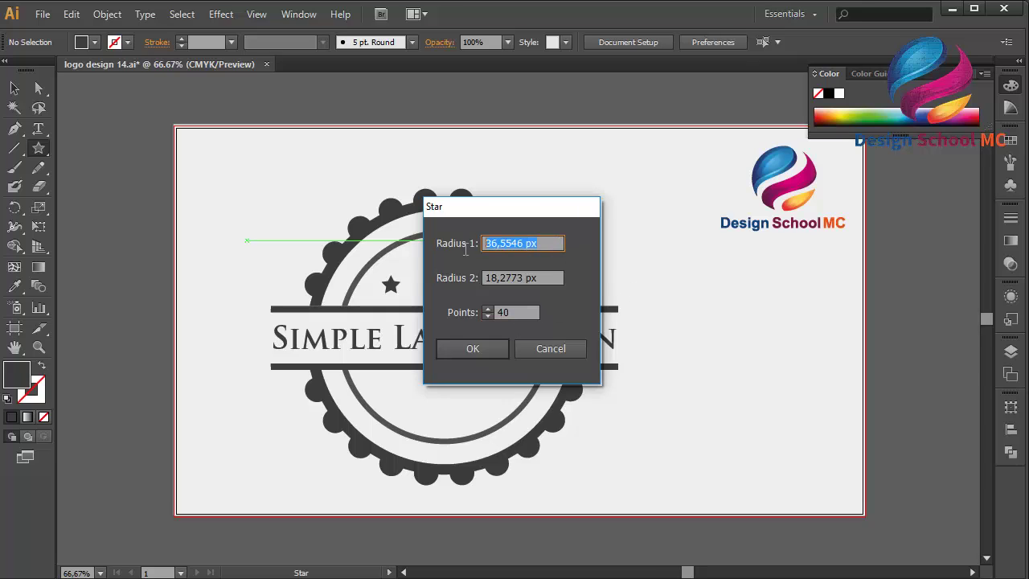
{"action": "type", "text": "2"}
{"action": "left_click_drag", "start_coordinate": [546, 278], "coordinate": [431, 283]}
{"action": "type", "text": "50"}
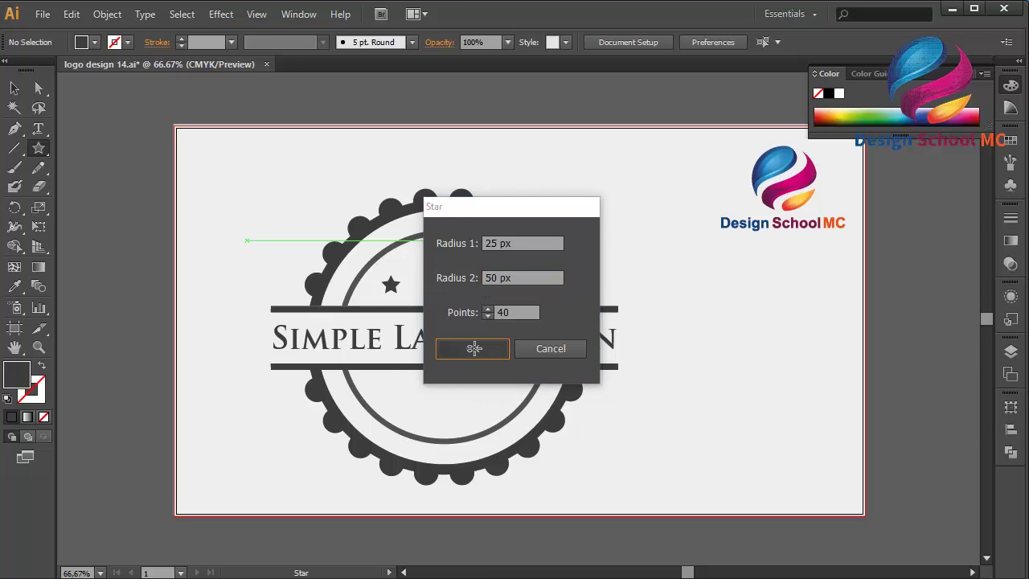
{"action": "left_click", "coordinate": [473, 348]}
{"action": "key", "text": "Delete"}
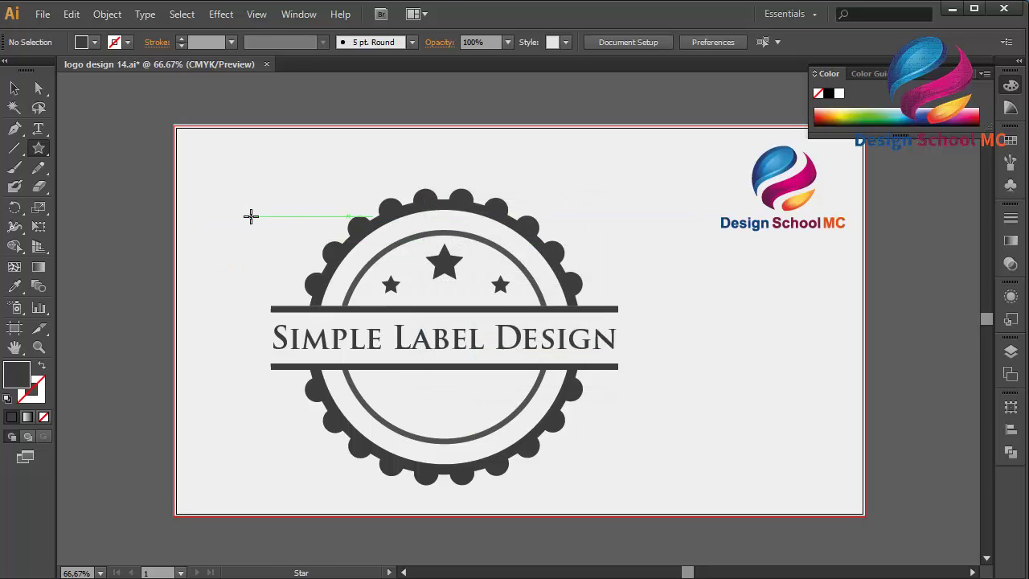
- Create a large 40-point star nearly as wide as the badge's ring, and swap its dark grey fill to the stroke
{"action": "left_click", "coordinate": [250, 215]}
{"action": "key", "text": "Tab"}
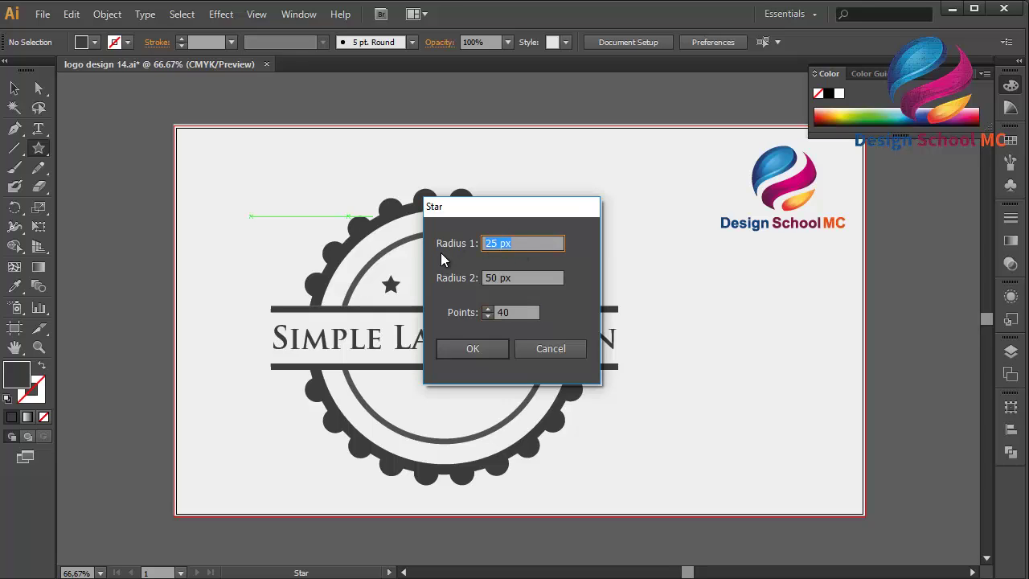
{"action": "type", "text": "45"}
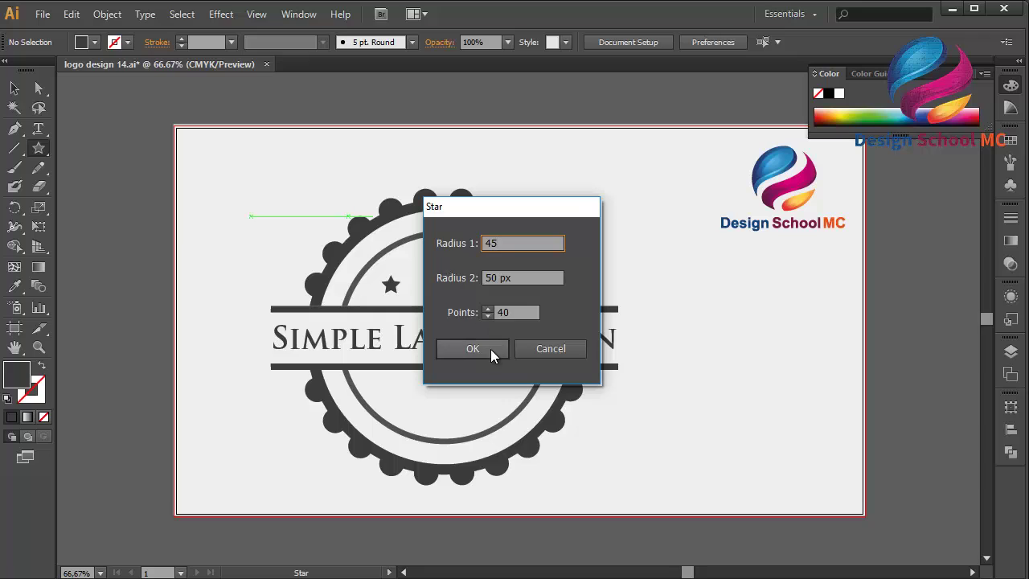
{"action": "left_click_drag", "start_coordinate": [503, 247], "coordinate": [452, 252]}
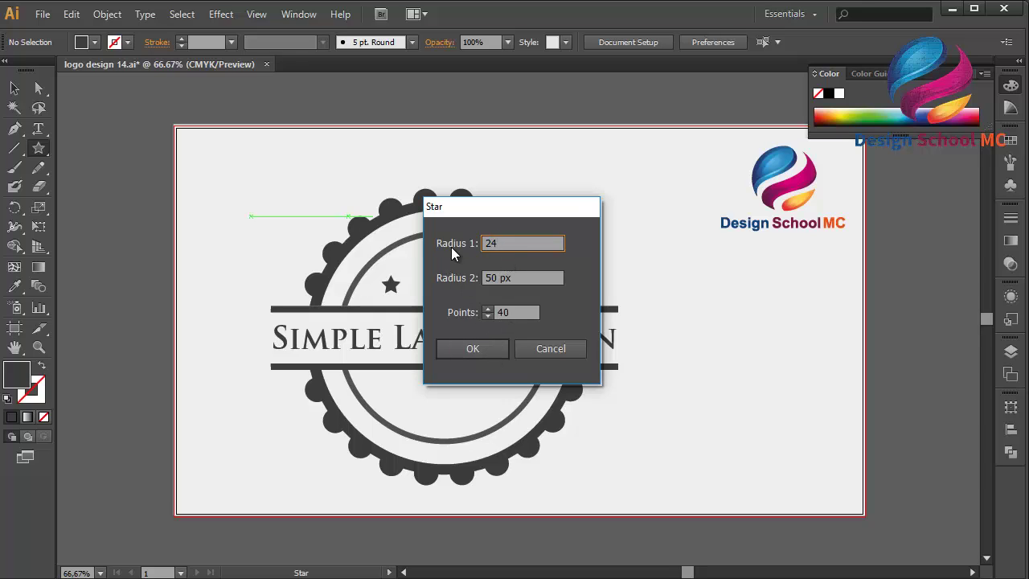
{"action": "left_click", "coordinate": [492, 352]}
{"action": "left_click", "coordinate": [14, 88]}
{"action": "left_click_drag", "start_coordinate": [279, 218], "coordinate": [486, 225]}
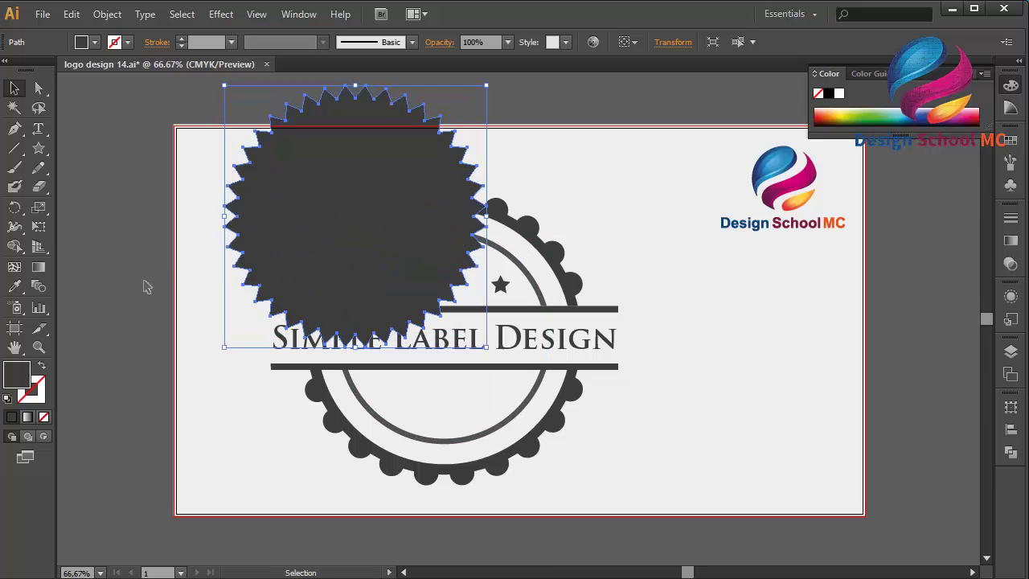
{"action": "left_click", "coordinate": [40, 368]}
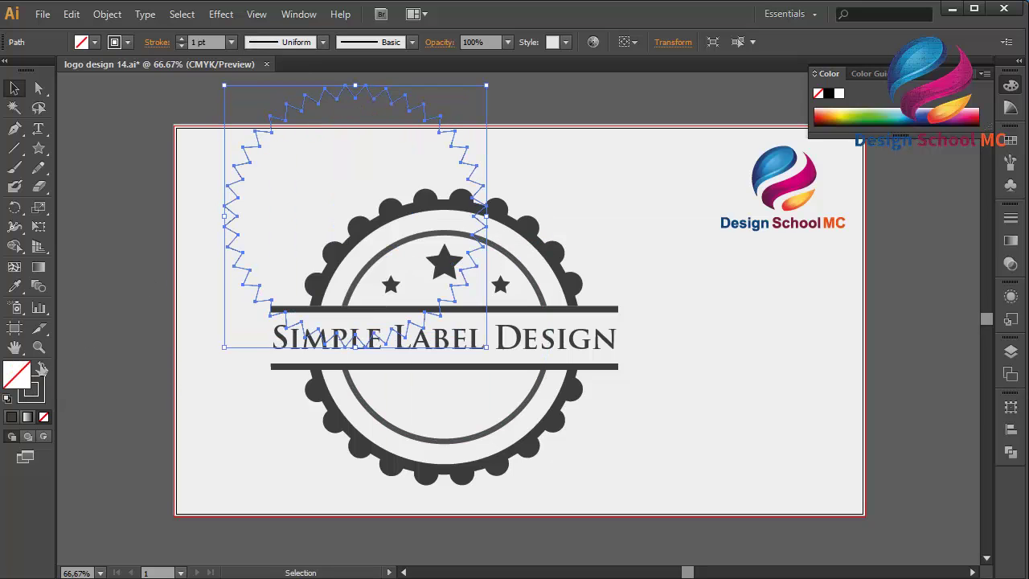
- Move the zigzag star outline onto the badge, scale it down and centre it between the scalloped ring and the inner ring
{"action": "left_click_drag", "start_coordinate": [397, 103], "coordinate": [588, 355]}
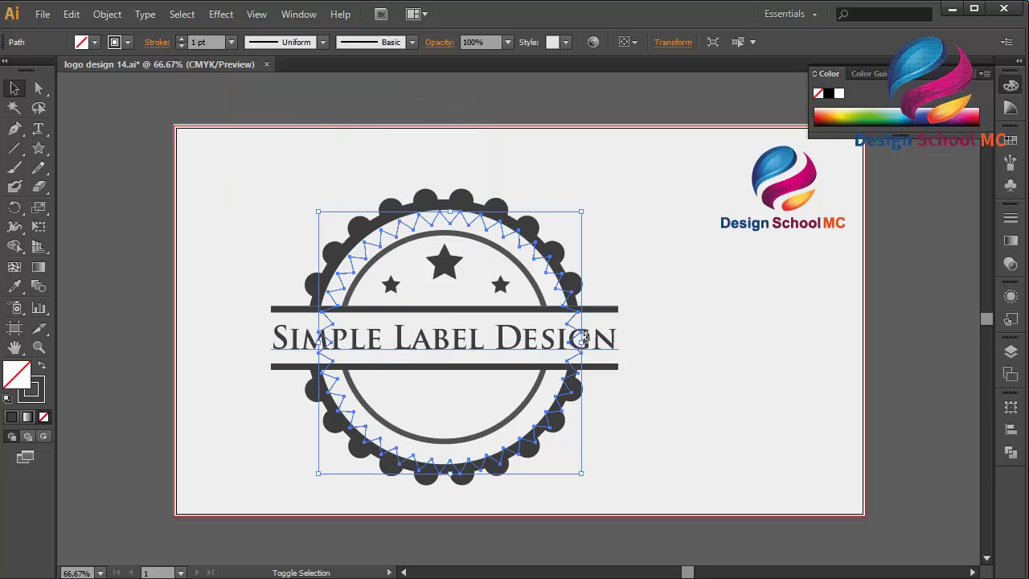
{"action": "left_click_drag", "start_coordinate": [582, 344], "coordinate": [569, 343]}
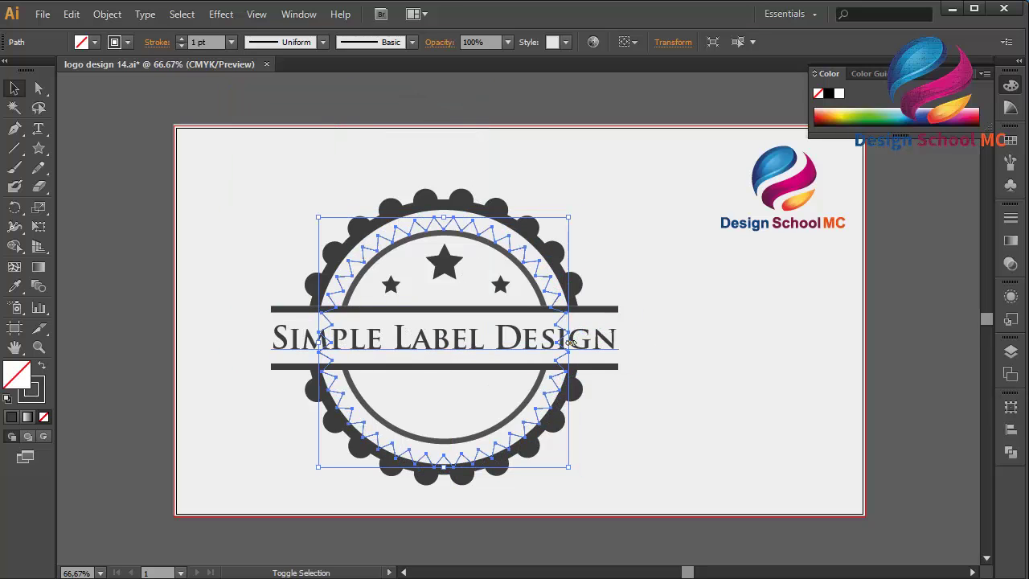
{"action": "left_click_drag", "start_coordinate": [319, 343], "coordinate": [321, 343]}
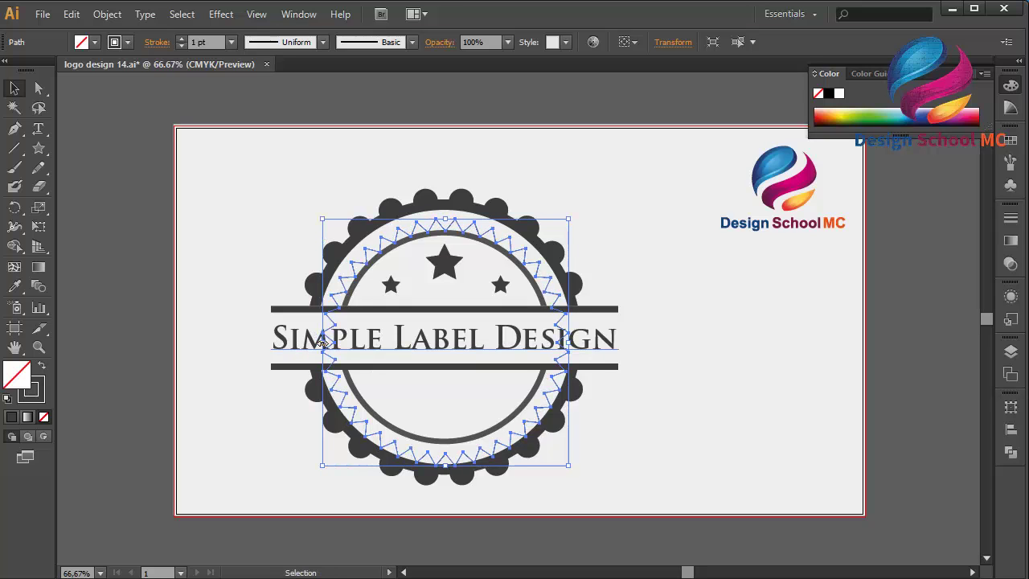
{"action": "key", "text": "Up"}
{"action": "key", "text": "Up"}
{"action": "key", "text": "Up"}
{"action": "key", "text": "Up"}
{"action": "key", "text": "Up"}
{"action": "key", "text": "Up"}
{"action": "key", "text": "Up"}
{"action": "key", "text": "Up"}
{"action": "key", "text": "Up"}
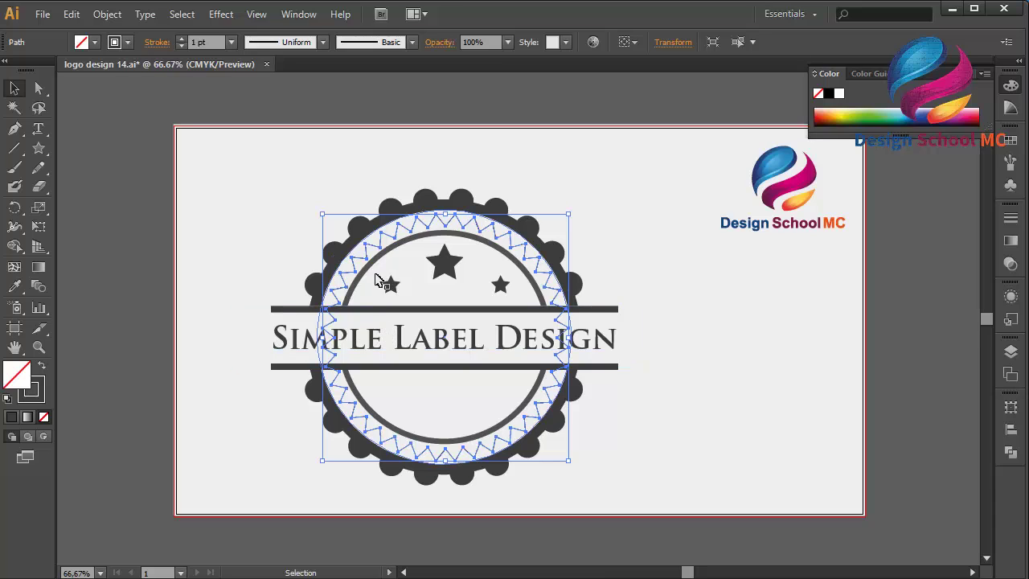
- Set the zigzag outline's stroke weight to 7 pt and deselect it
{"action": "left_click", "coordinate": [231, 43]}
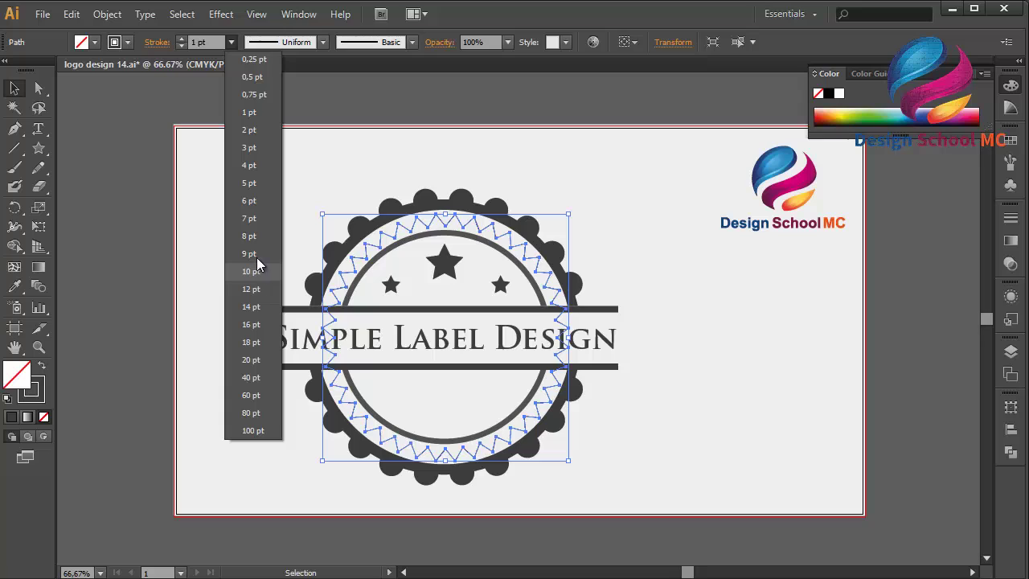
{"action": "left_click", "coordinate": [256, 220]}
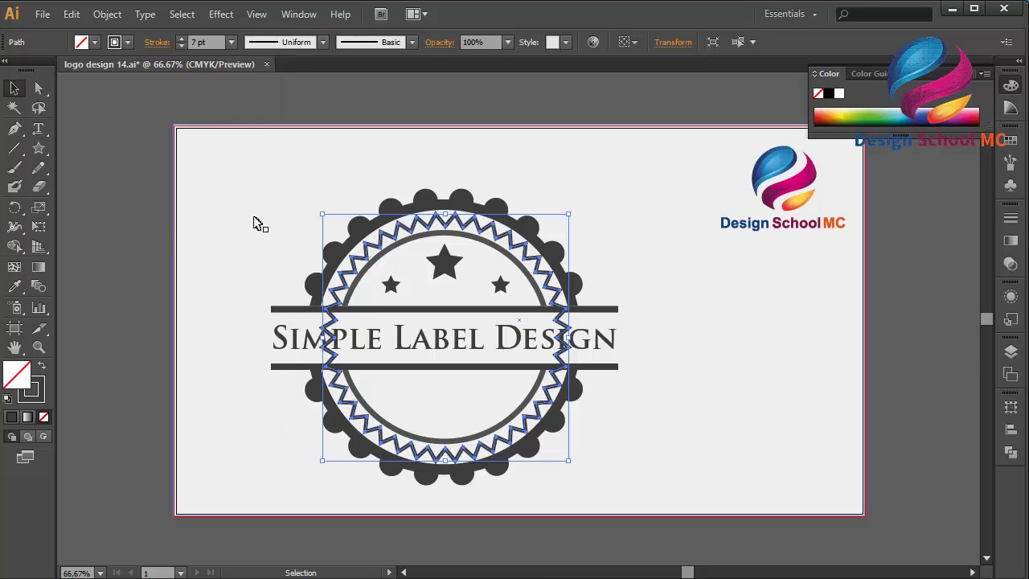
{"action": "left_click", "coordinate": [135, 234]}
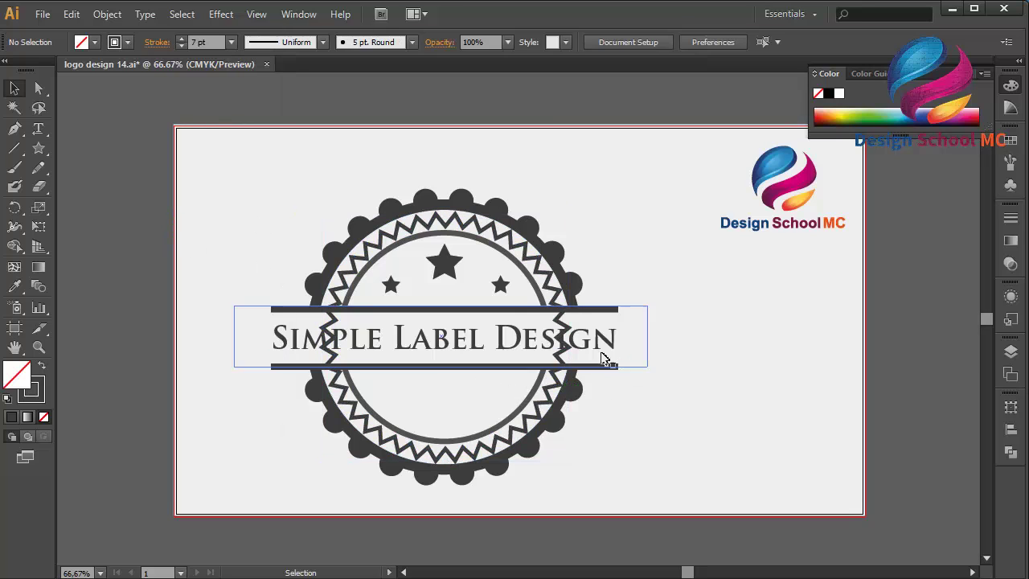
- Draw a rectangle over the central band between the two dark strips, reaching slightly past their right ends
{"action": "left_click", "coordinate": [599, 349]}
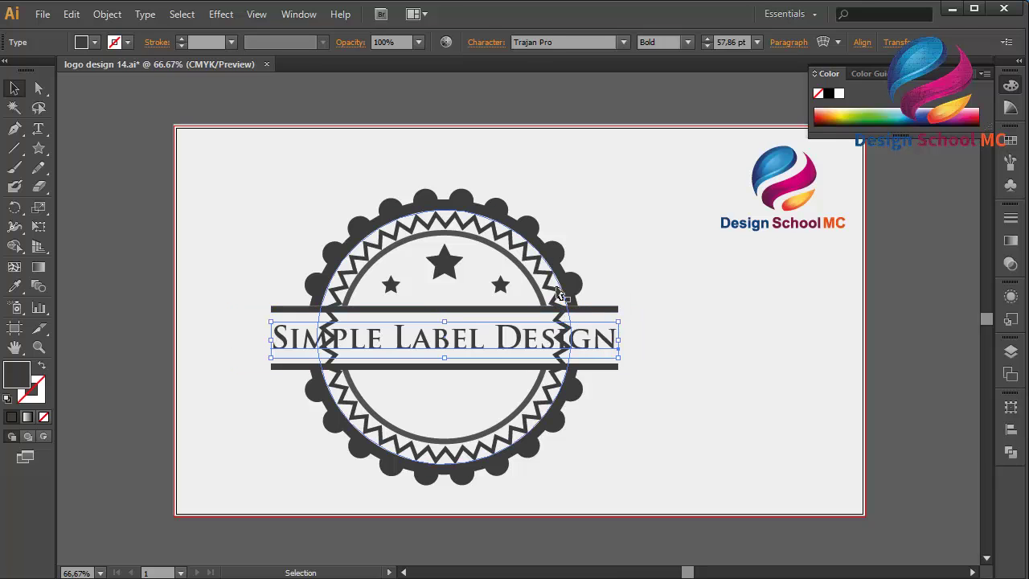
{"action": "left_click", "coordinate": [562, 326]}
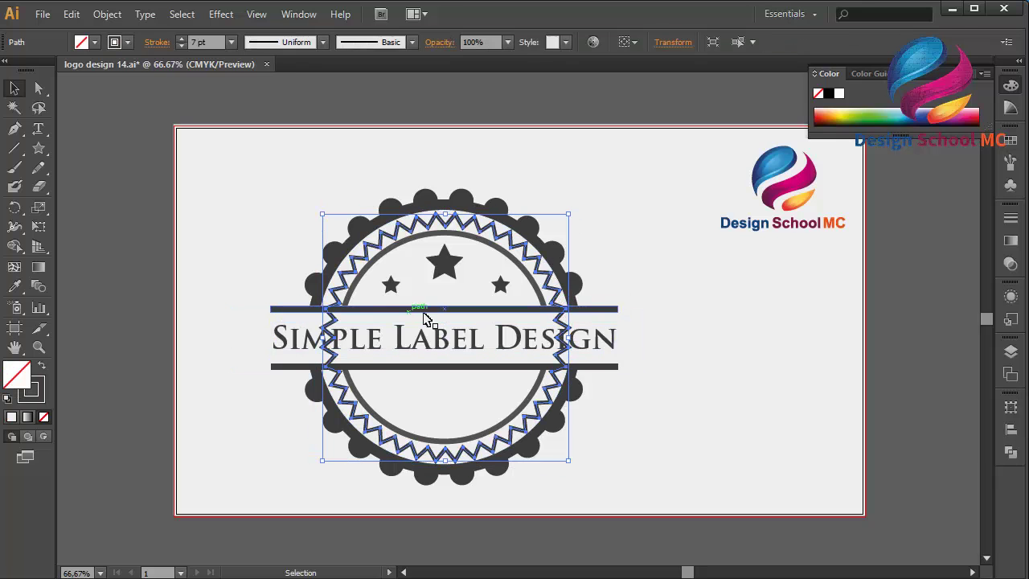
{"action": "left_click_drag", "start_coordinate": [37, 148], "coordinate": [84, 145]}
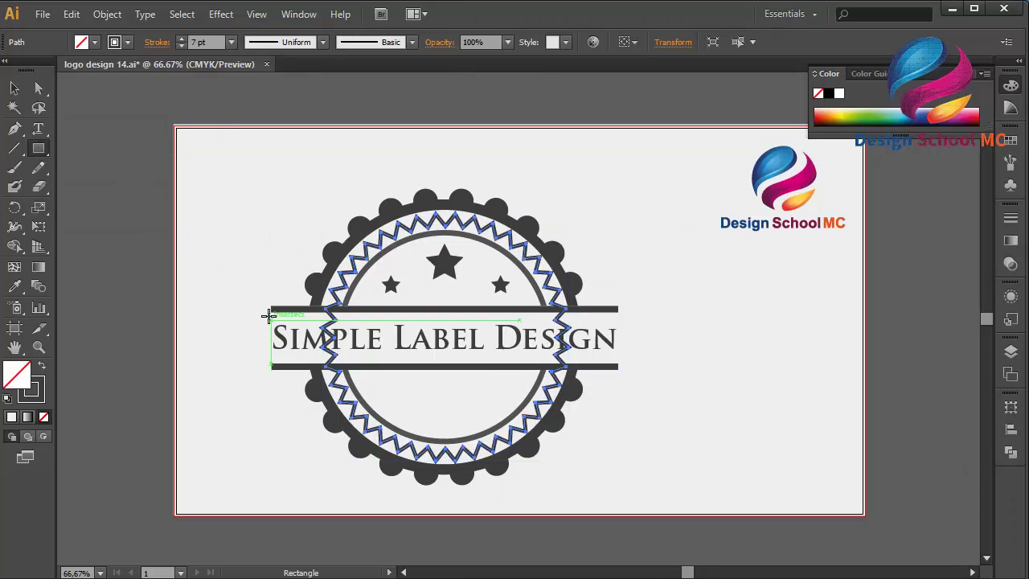
{"action": "left_click_drag", "start_coordinate": [270, 309], "coordinate": [630, 367]}
{"action": "left_click", "coordinate": [14, 87]}
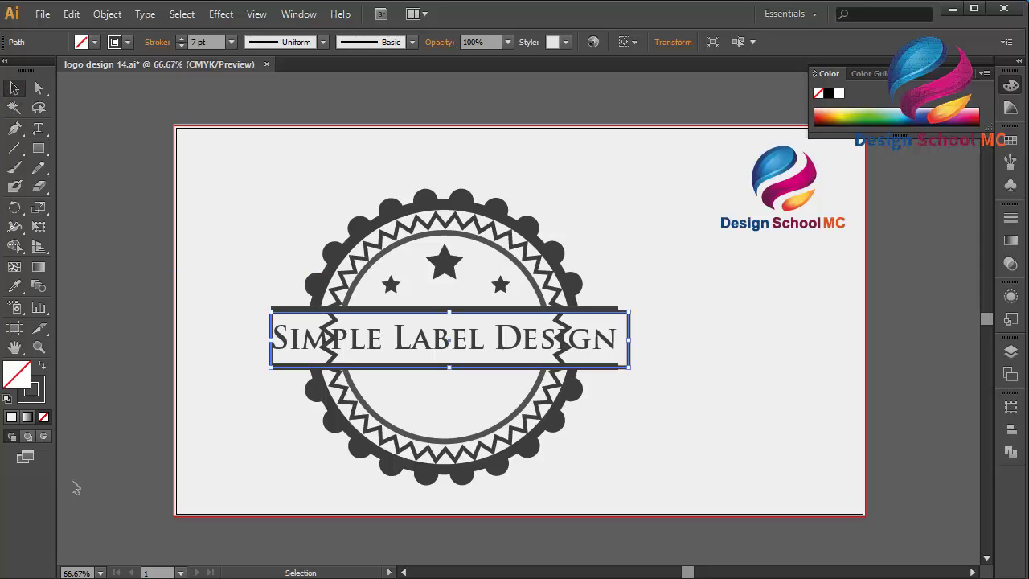
- Swap the band rectangle's dark grey stroke to its fill and cut the rectangle out of the zigzag outline with Pathfinder
{"action": "left_click", "coordinate": [40, 368]}
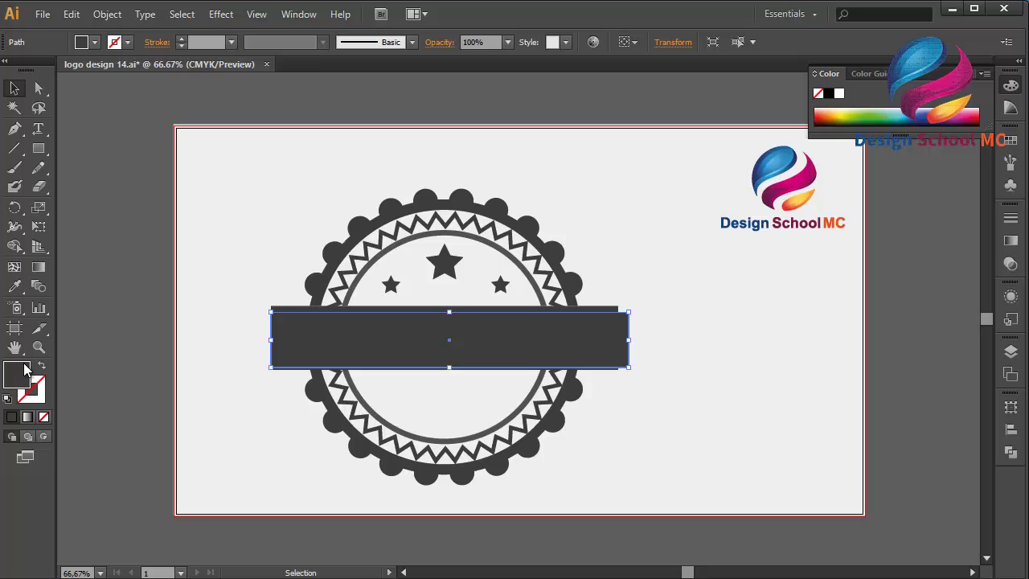
{"action": "left_click", "coordinate": [384, 241], "text": "shift"}
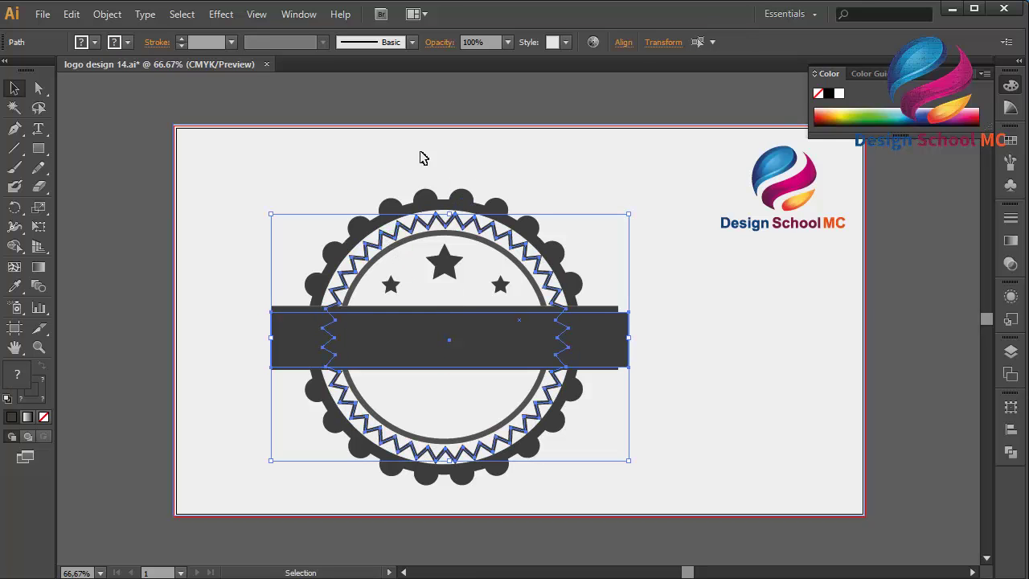
{"action": "left_click", "coordinate": [1010, 452]}
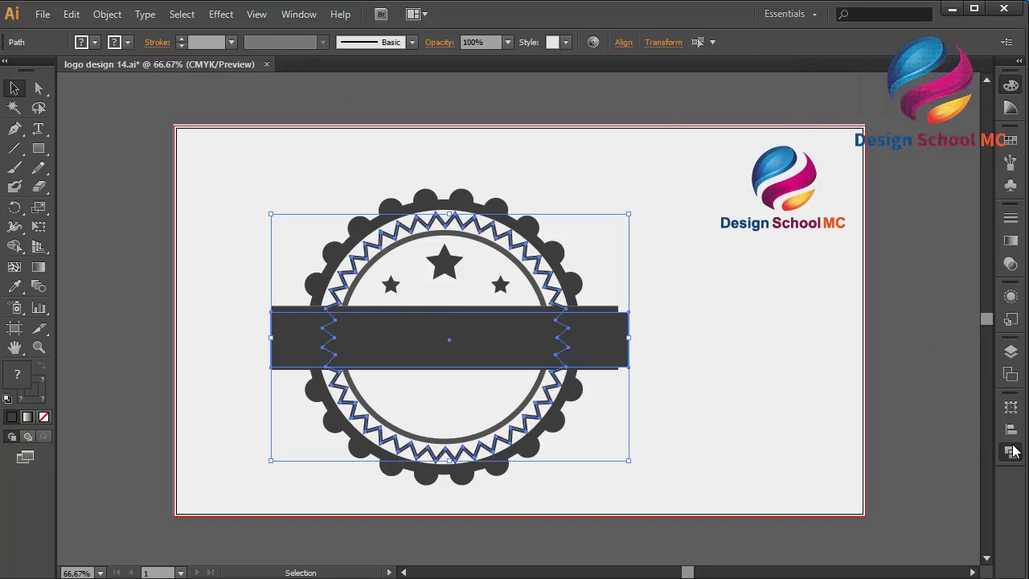
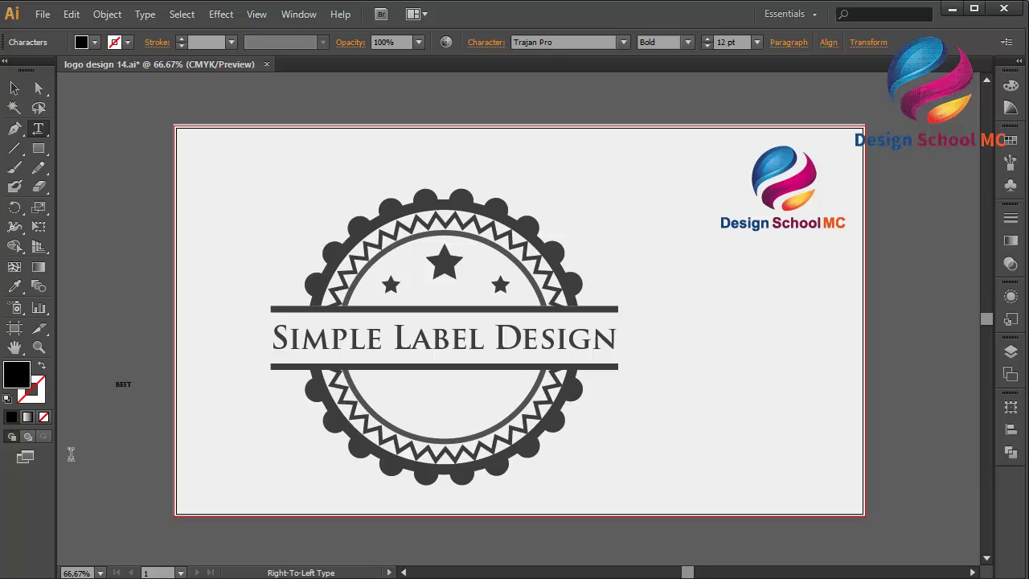
- Complete the text "Best Product", move it inside the badge below the central band and enlarge it to about 29 pt
{"action": "type", "text": "PRODUCT"}
{"action": "left_click", "coordinate": [14, 88]}
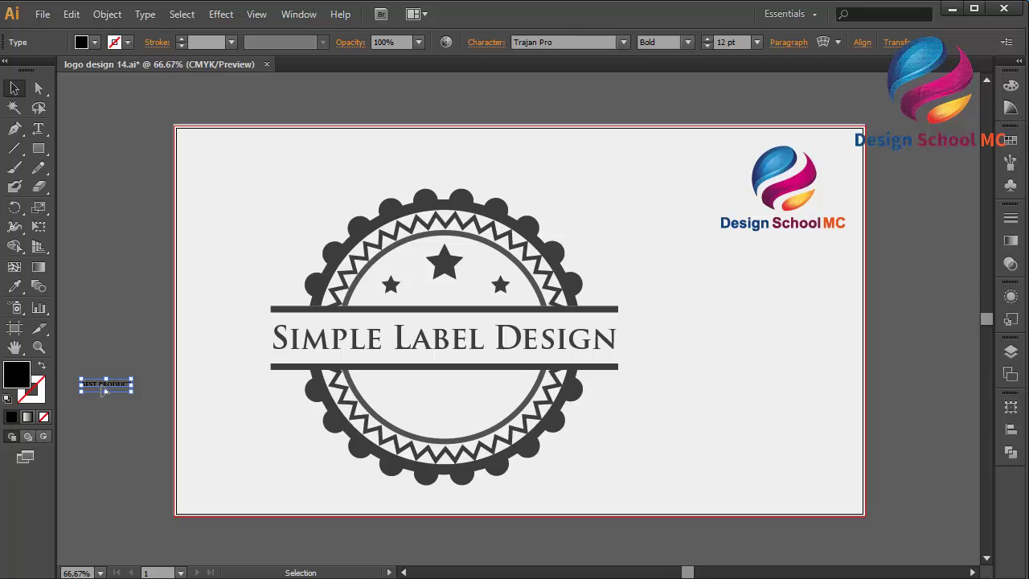
{"action": "left_click_drag", "start_coordinate": [105, 391], "coordinate": [442, 390]}
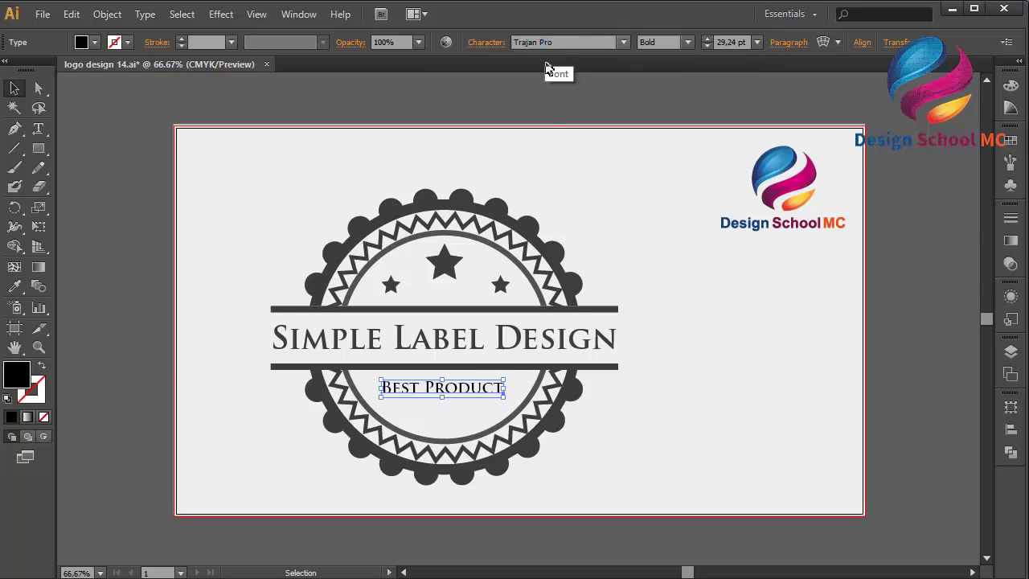
- Try the Franklin Gothic Medium font on the "Best Product" text
{"action": "left_click", "coordinate": [532, 337]}
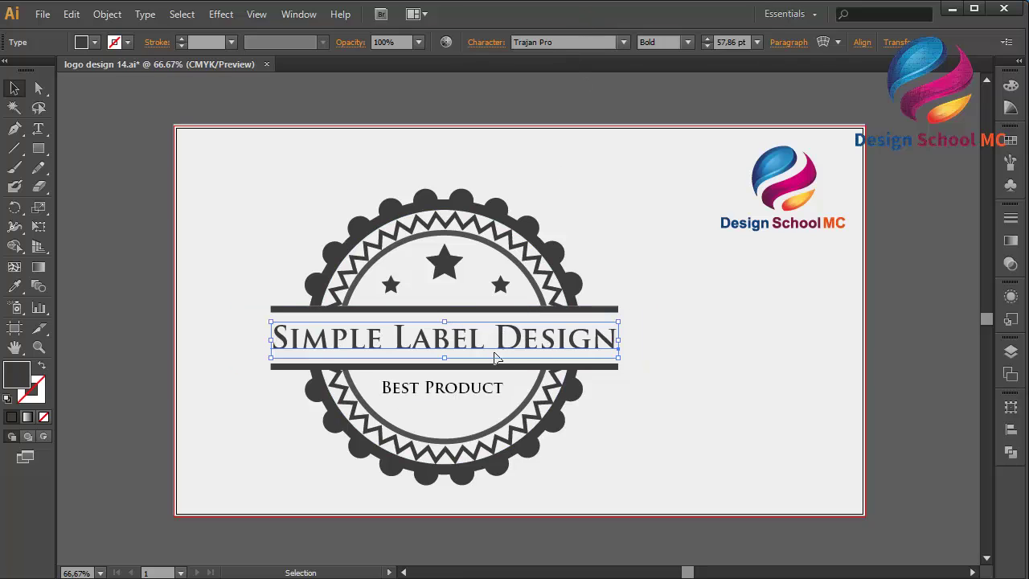
{"action": "left_click", "coordinate": [470, 389]}
{"action": "key", "text": "ctrl+alt+shift+m"}
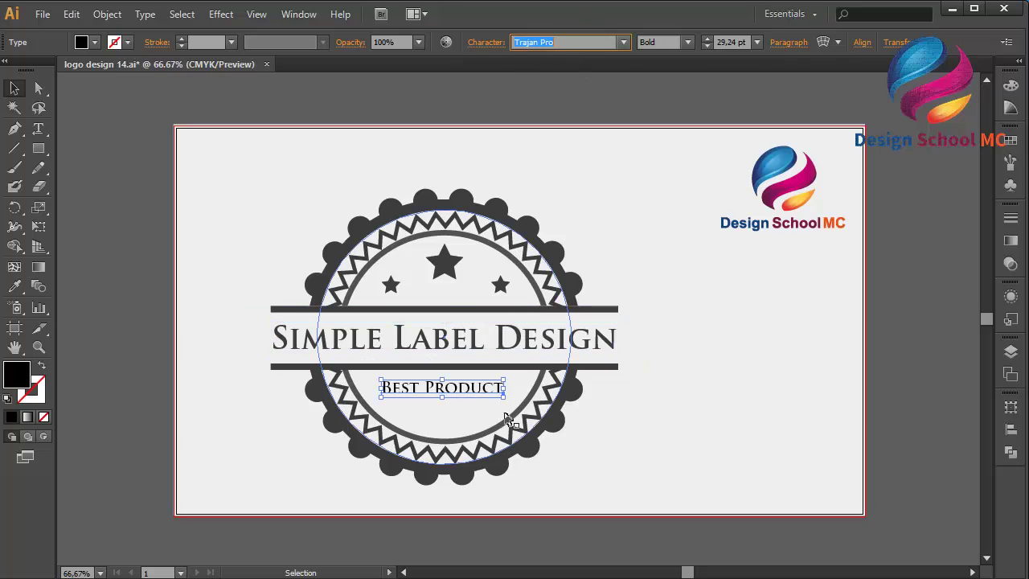
{"action": "left_click", "coordinate": [466, 347]}
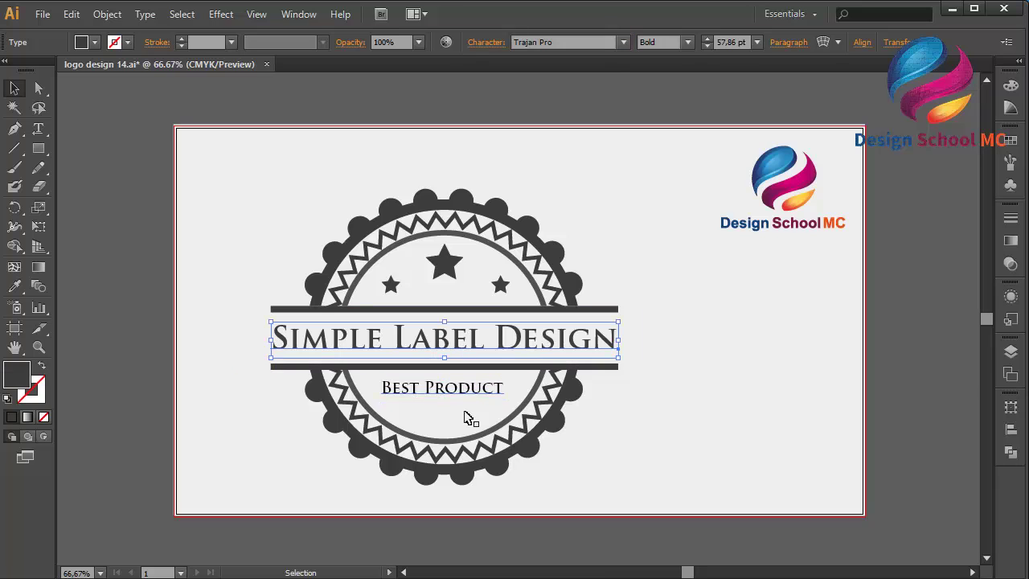
{"action": "left_click", "coordinate": [455, 390]}
{"action": "left_click", "coordinate": [594, 41]}
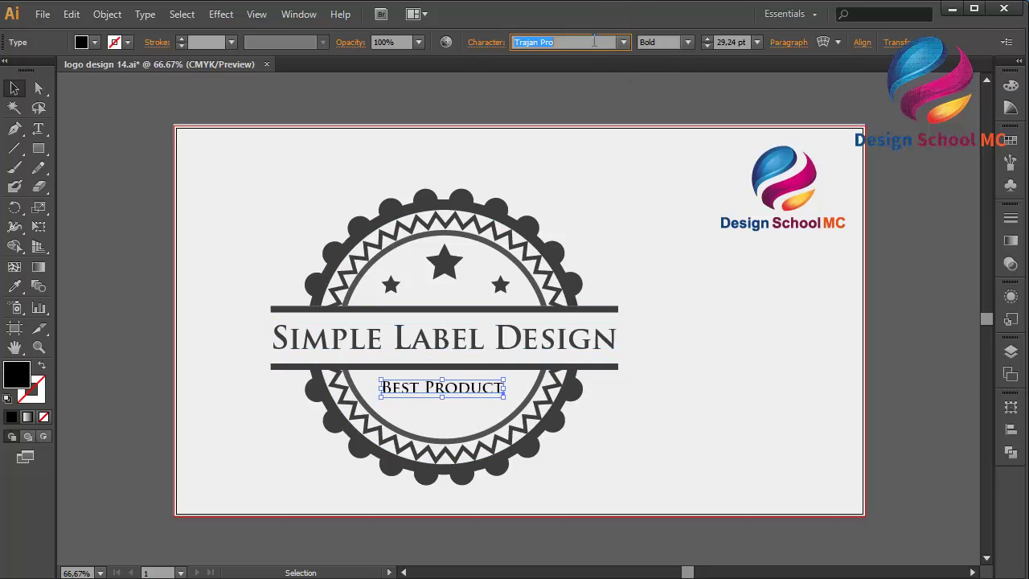
{"action": "left_click", "coordinate": [623, 42]}
{"action": "scroll", "coordinate": [657, 105], "scroll_direction": "up", "scroll_amount": 10}
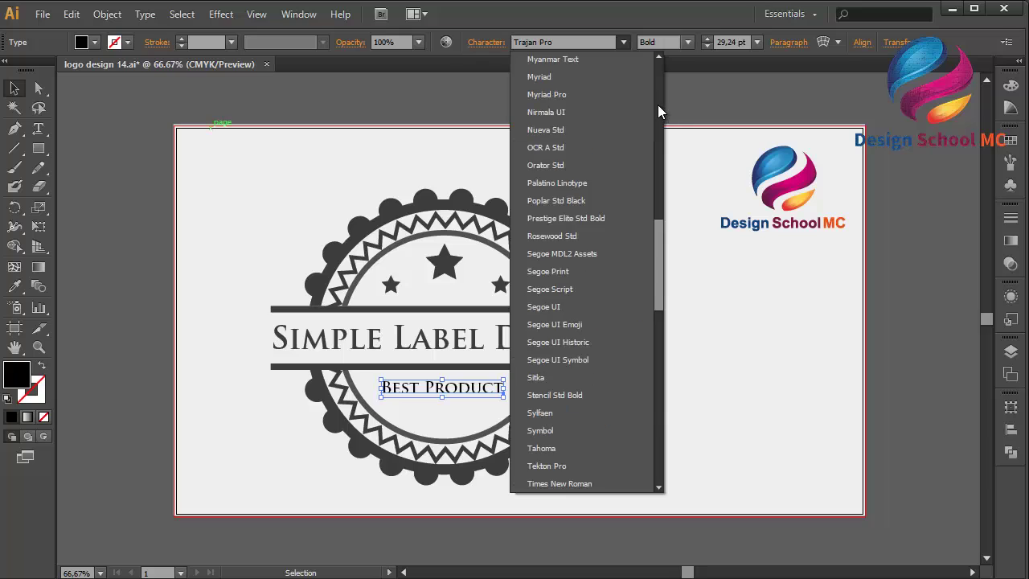
{"action": "left_click", "coordinate": [619, 113]}
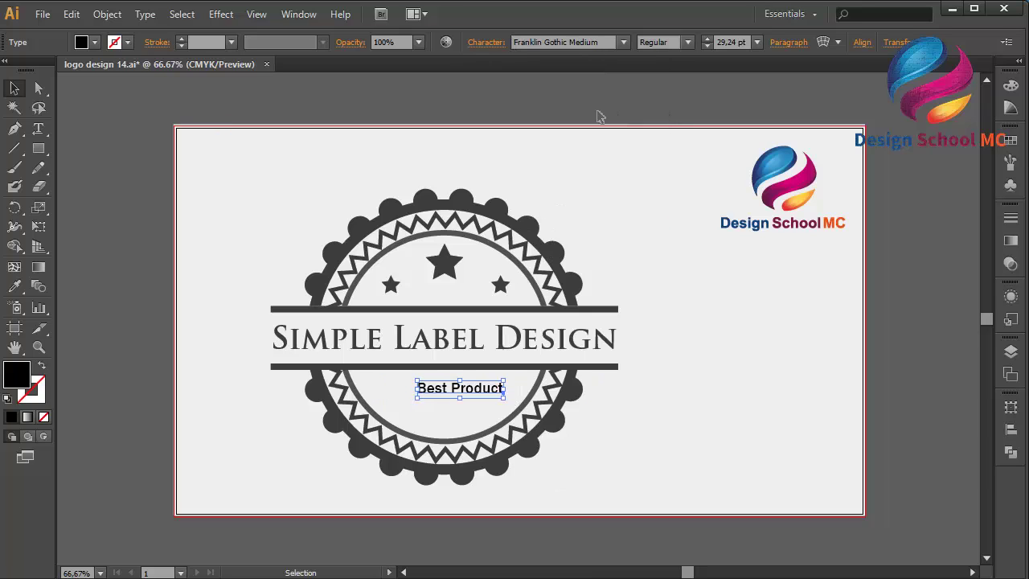
{"action": "left_click", "coordinate": [688, 42]}
{"action": "left_click", "coordinate": [645, 56]}
- Restyle the "Best Product" text in Gadugi Bold at about 41 pt and centre it below the band
{"action": "left_click", "coordinate": [623, 41]}
{"action": "left_click", "coordinate": [620, 97]}
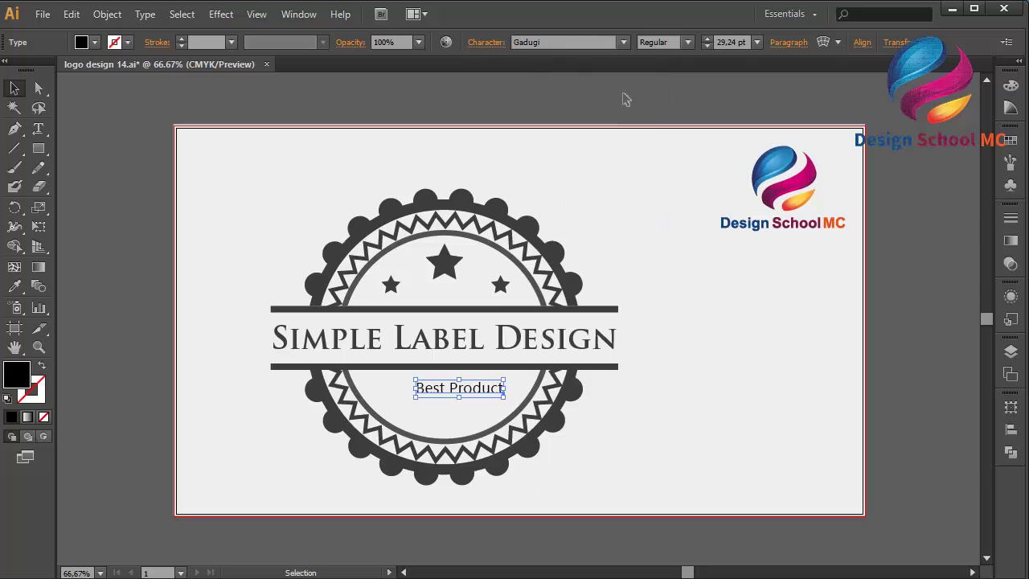
{"action": "left_click", "coordinate": [688, 42]}
{"action": "left_click", "coordinate": [683, 74]}
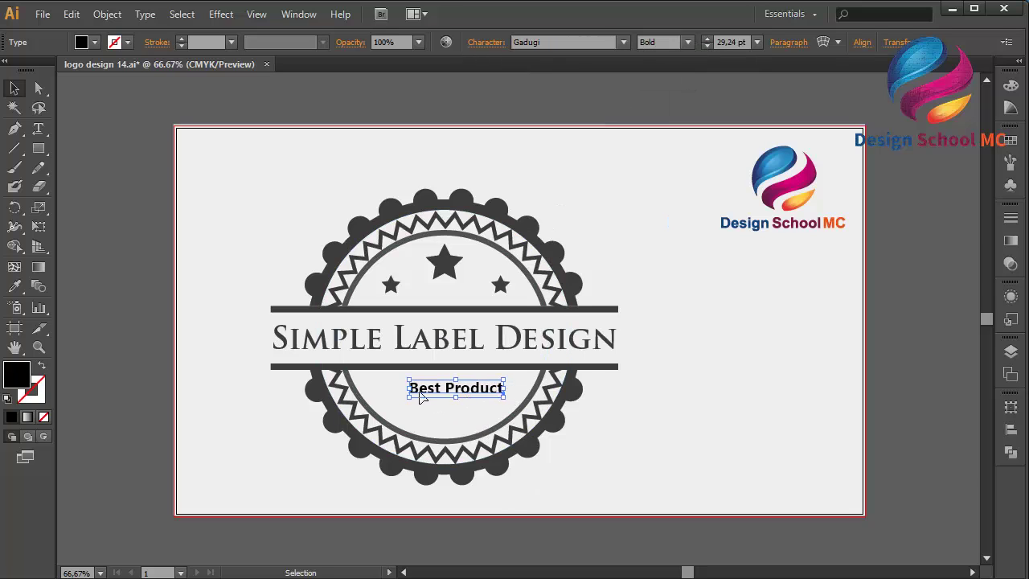
{"action": "left_click_drag", "start_coordinate": [408, 387], "coordinate": [369, 387]}
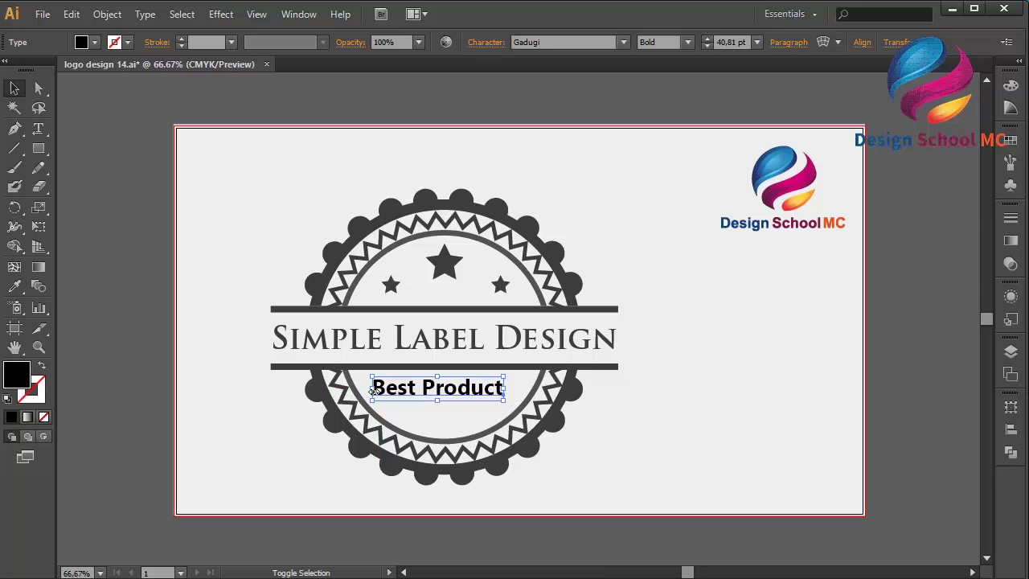
{"action": "left_click_drag", "start_coordinate": [451, 393], "coordinate": [461, 393]}
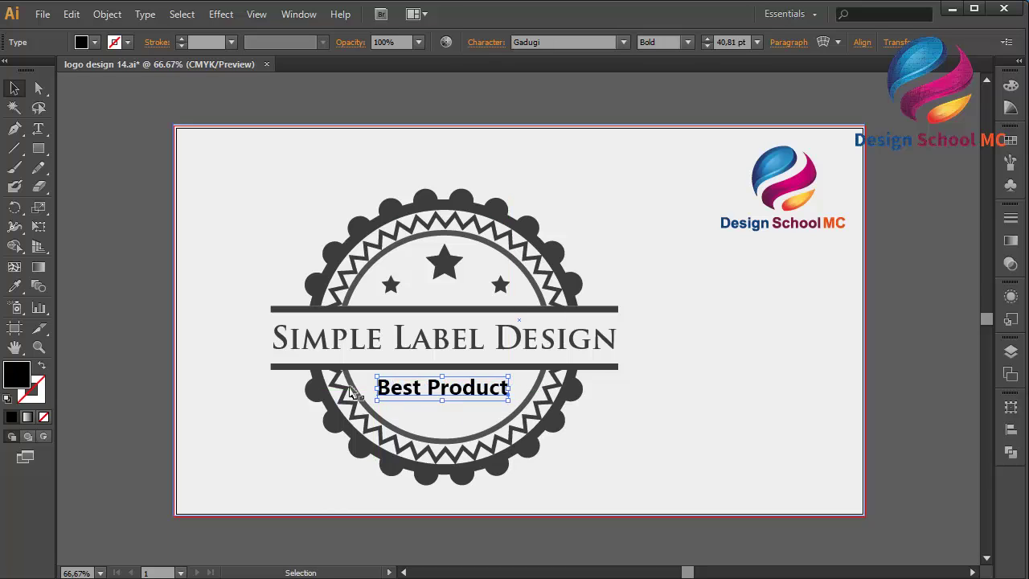
{"action": "left_click", "coordinate": [430, 442]}
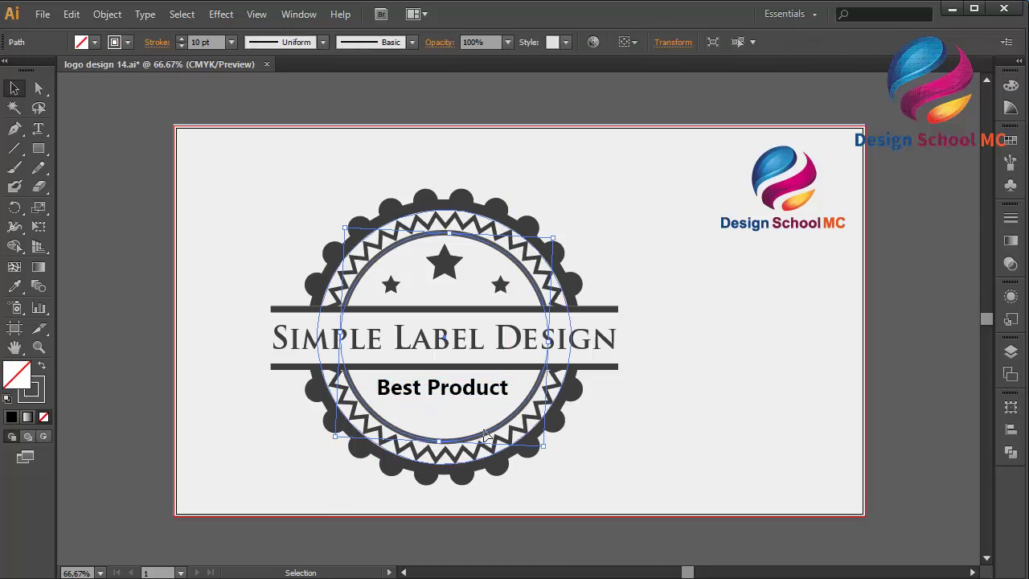
{"action": "left_click", "coordinate": [36, 402]}
{"action": "double_click", "coordinate": [36, 402]}
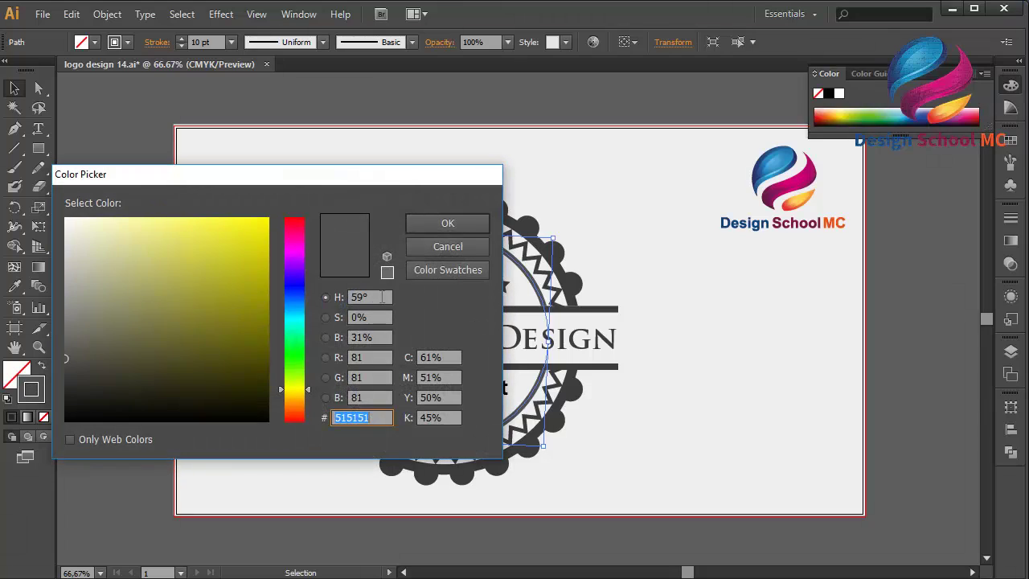
{"action": "right_click", "coordinate": [354, 422]}
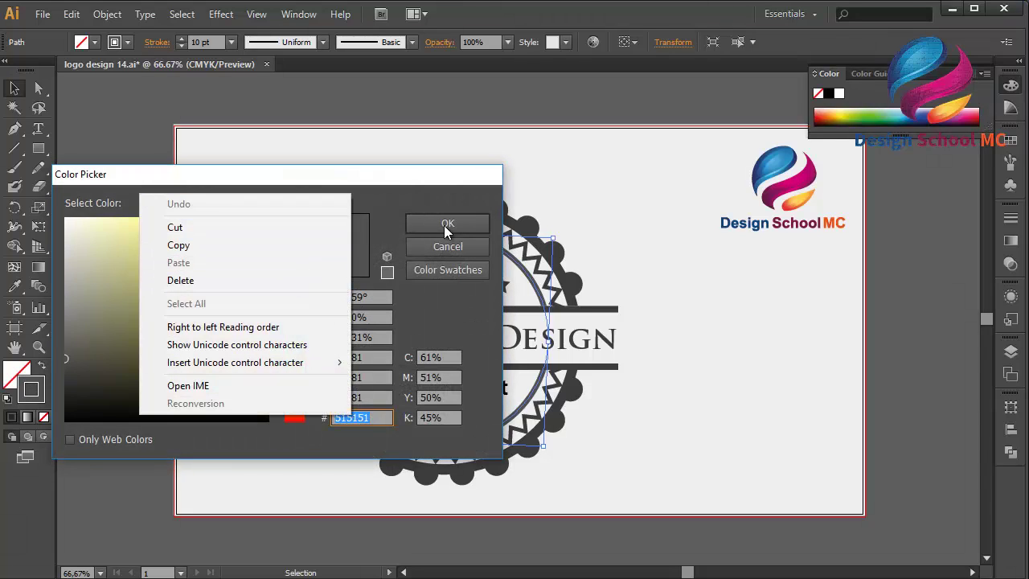
{"action": "left_click", "coordinate": [450, 251]}
{"action": "left_click", "coordinate": [448, 246]}
- Copy the hex colour code 3B3B3B from the large star's fill
{"action": "left_click", "coordinate": [444, 261]}
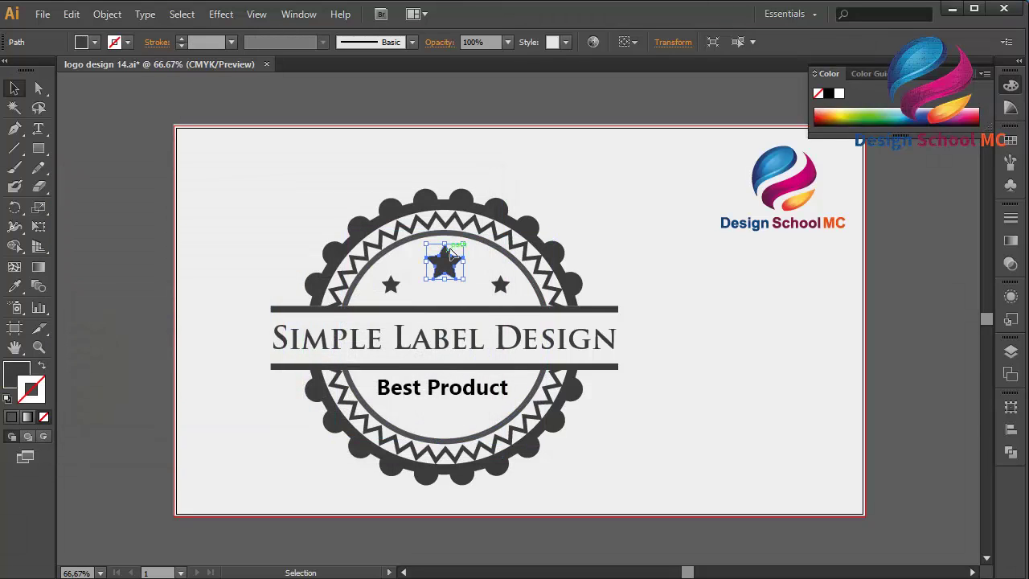
{"action": "double_click", "coordinate": [17, 373]}
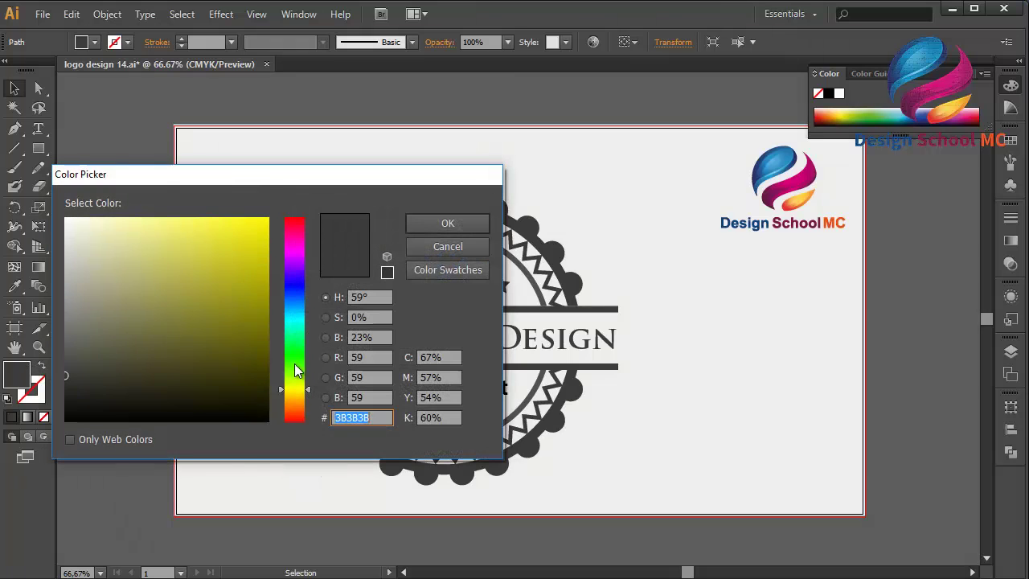
{"action": "right_click", "coordinate": [386, 423]}
{"action": "left_click", "coordinate": [317, 252]}
{"action": "left_click", "coordinate": [411, 249]}
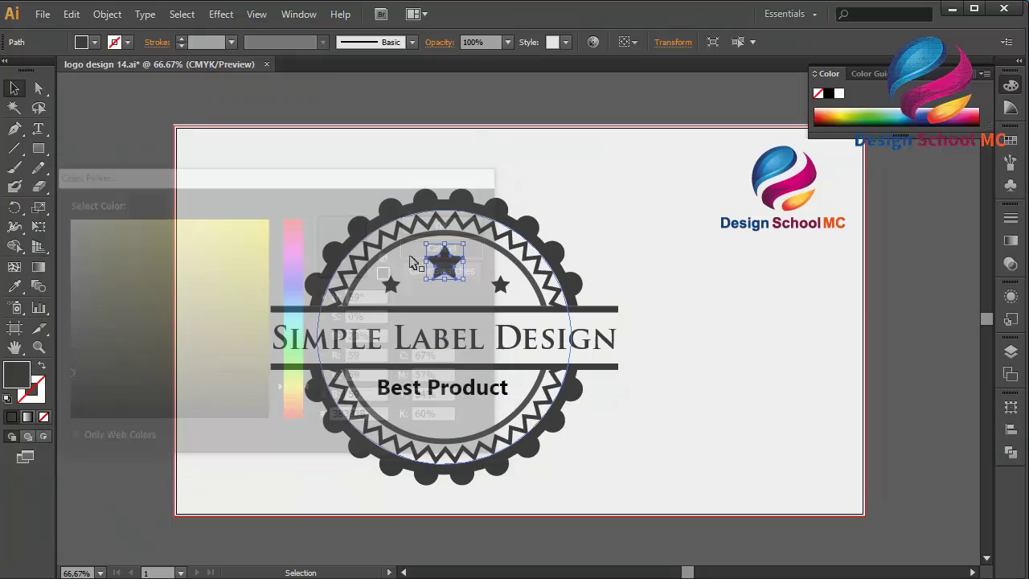
- Set the inner ring's stroke colour to the copied hex code 3B3B3B
{"action": "left_click", "coordinate": [502, 429]}
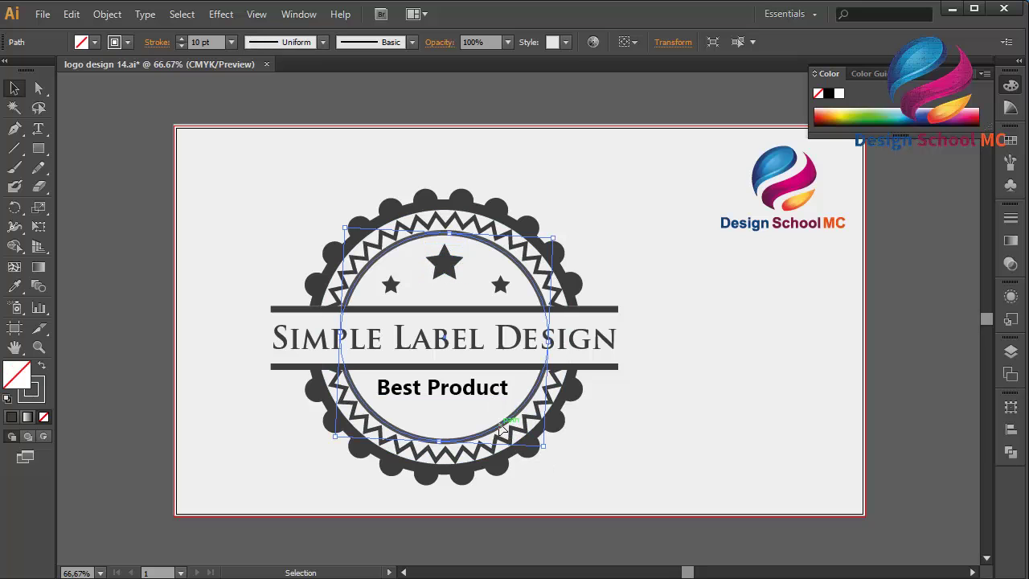
{"action": "double_click", "coordinate": [34, 394]}
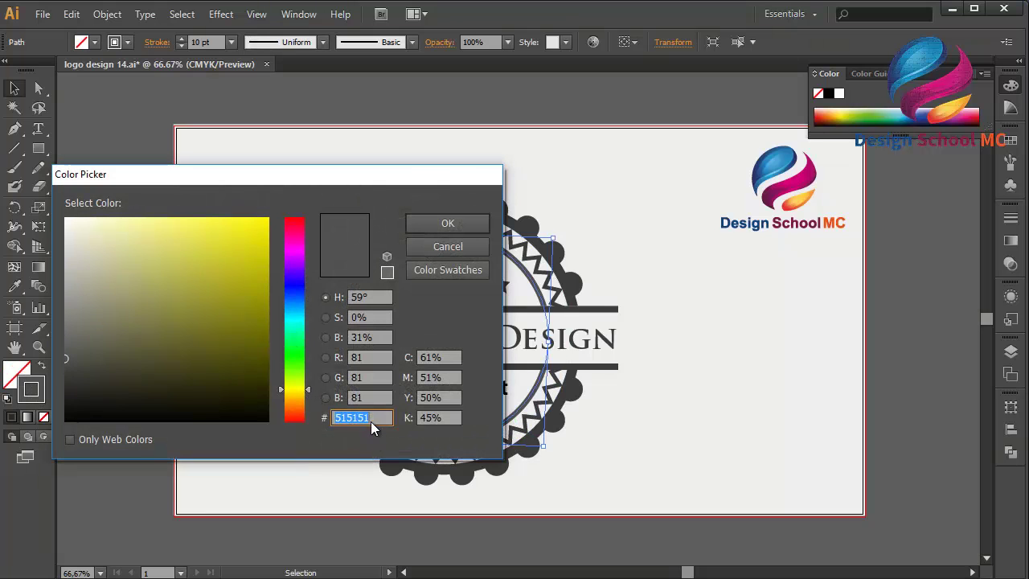
{"action": "right_click", "coordinate": [372, 421]}
{"action": "left_click", "coordinate": [280, 267]}
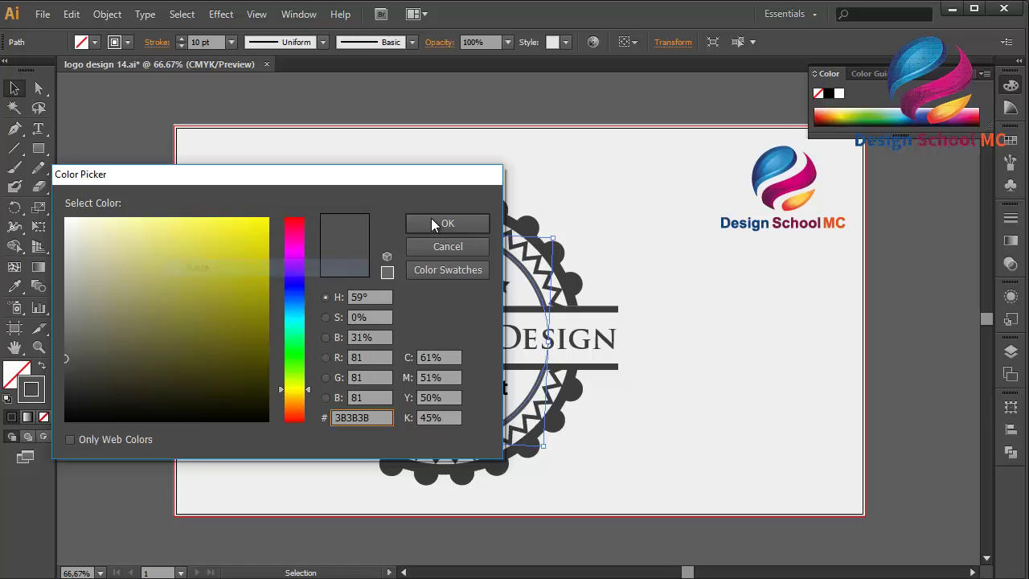
{"action": "left_click", "coordinate": [431, 218]}
- Try to apply the fill colour 3B3B3B to the "Best Product" and "Simple Label Design" texts together
{"action": "left_click", "coordinate": [491, 394]}
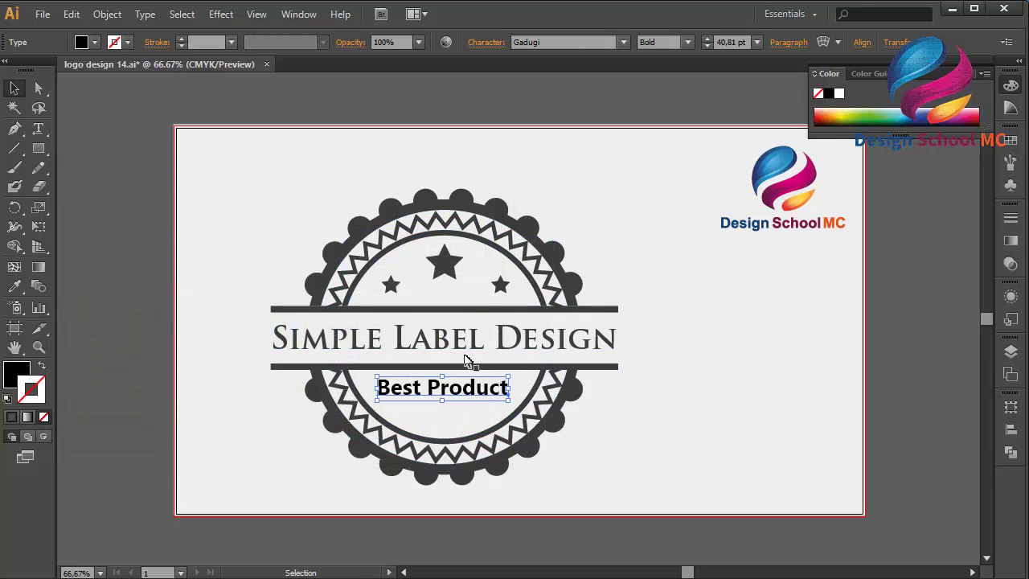
{"action": "left_click", "coordinate": [460, 346], "text": "shift"}
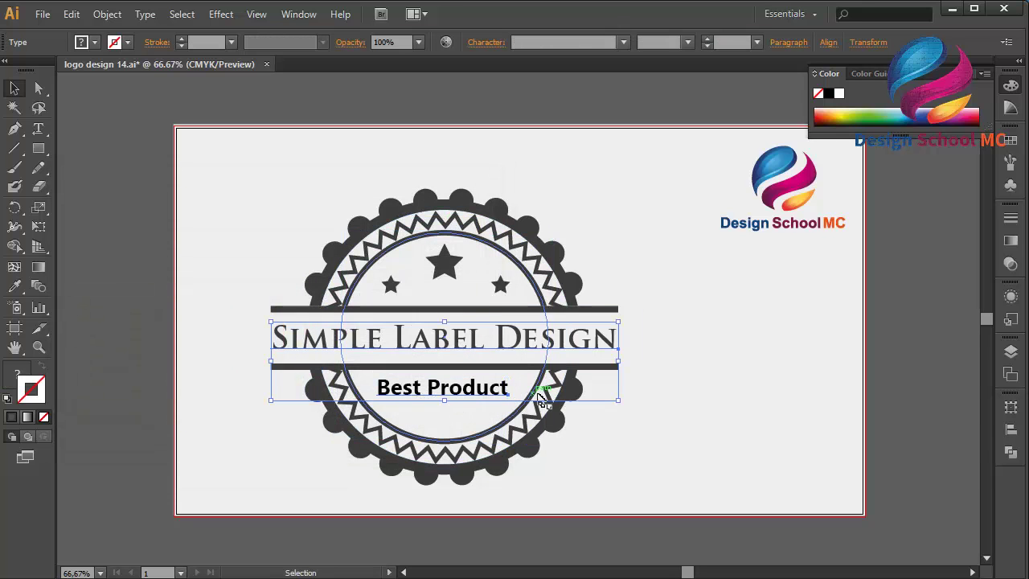
{"action": "double_click", "coordinate": [21, 375]}
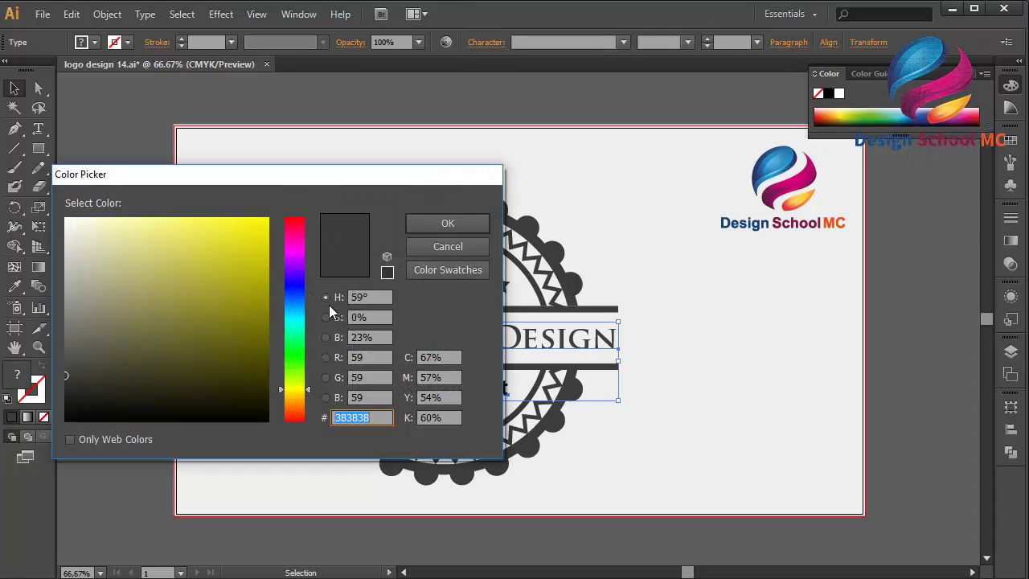
{"action": "right_click", "coordinate": [366, 417]}
{"action": "left_click", "coordinate": [286, 272]}
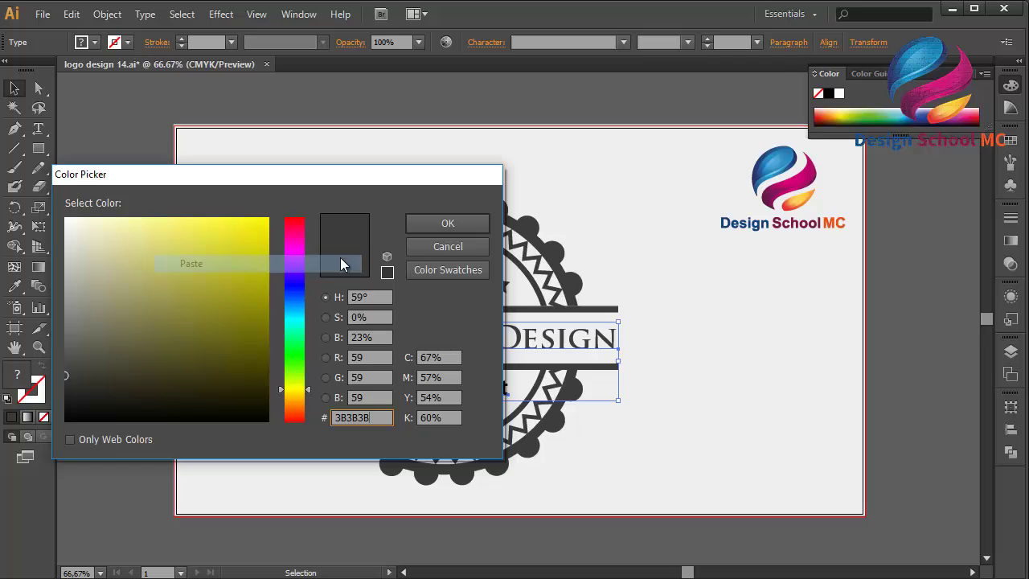
{"action": "left_click", "coordinate": [421, 229]}
{"action": "left_click", "coordinate": [101, 363]}
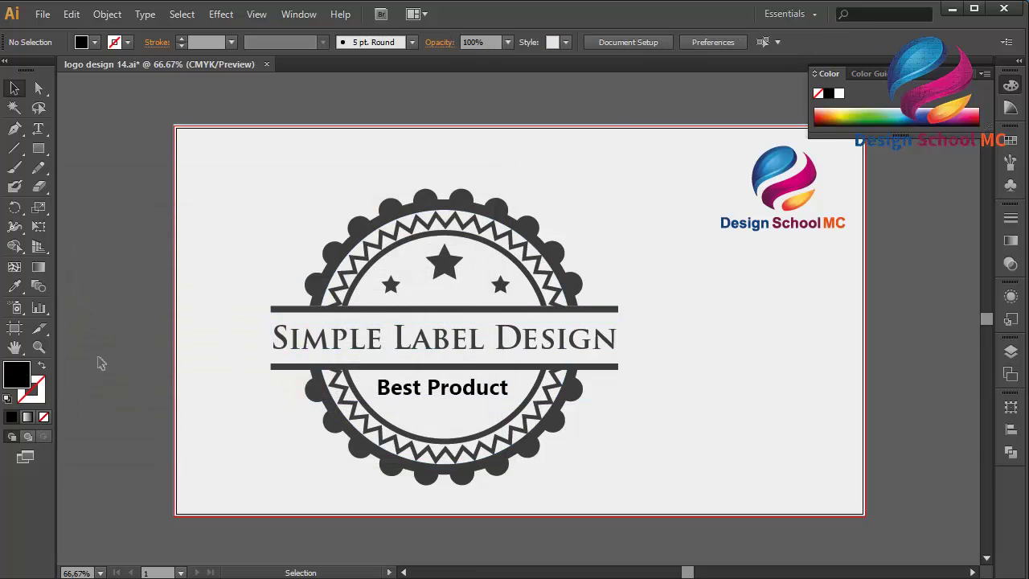
- Set the fill colour of the "Best Product" text alone to 3B3B3B
{"action": "left_click", "coordinate": [417, 392]}
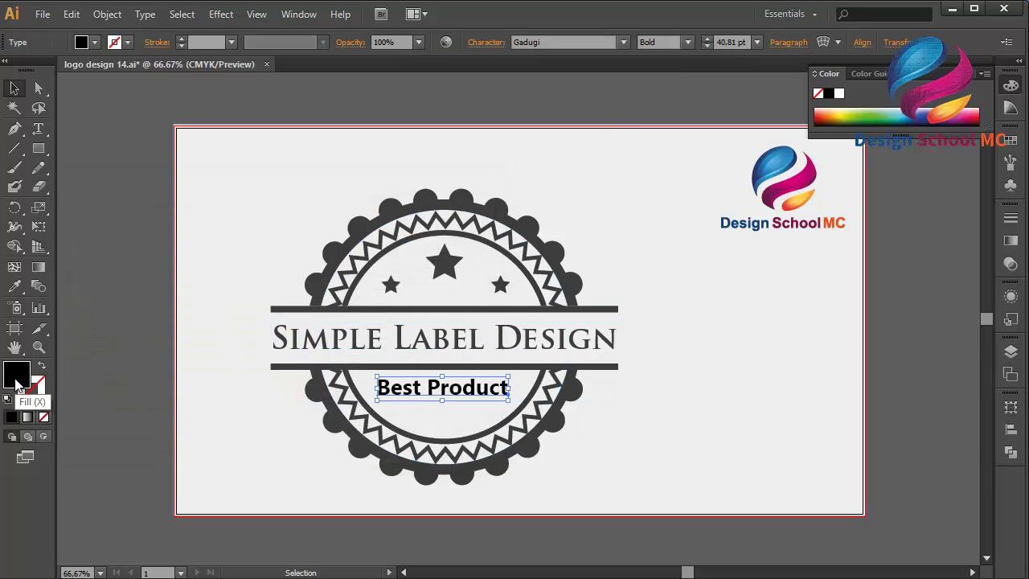
{"action": "double_click", "coordinate": [16, 382]}
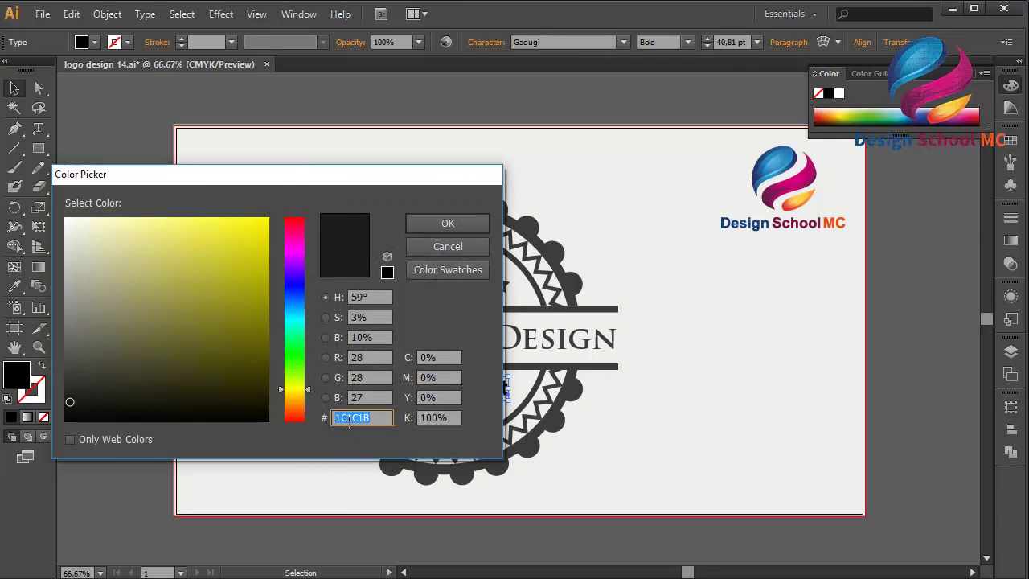
{"action": "right_click", "coordinate": [348, 424]}
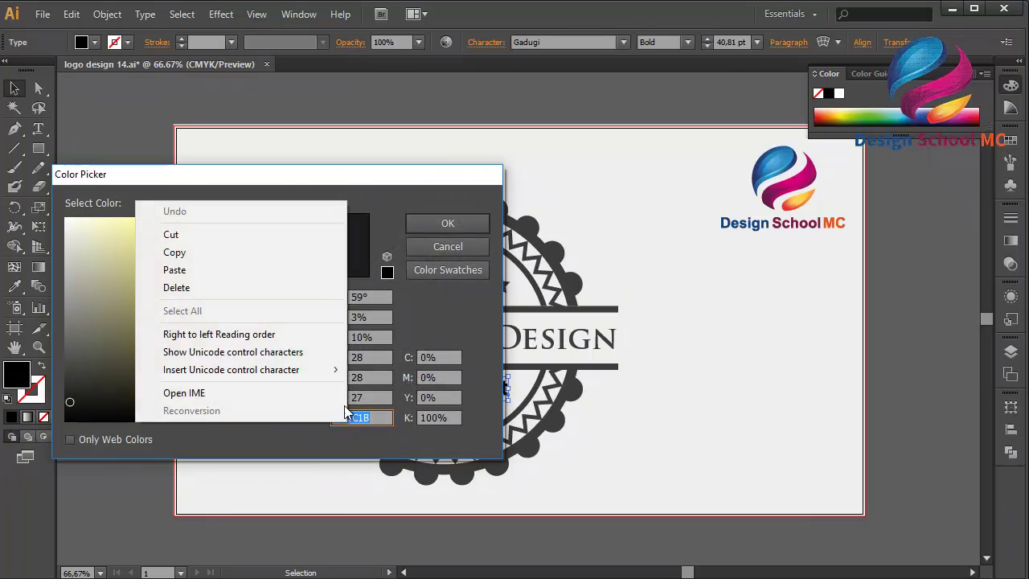
{"action": "left_click", "coordinate": [267, 276]}
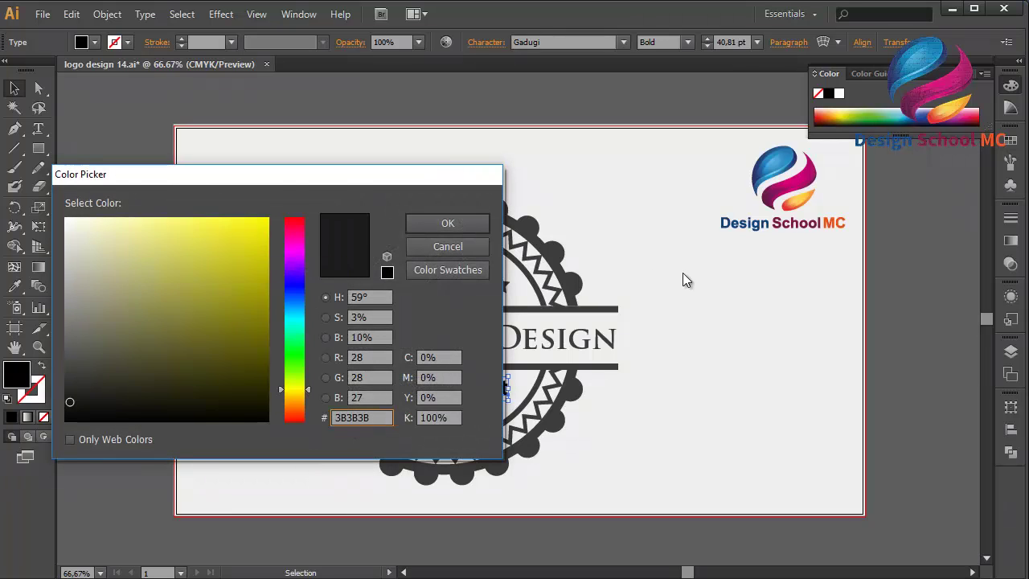
{"action": "left_click", "coordinate": [455, 227]}
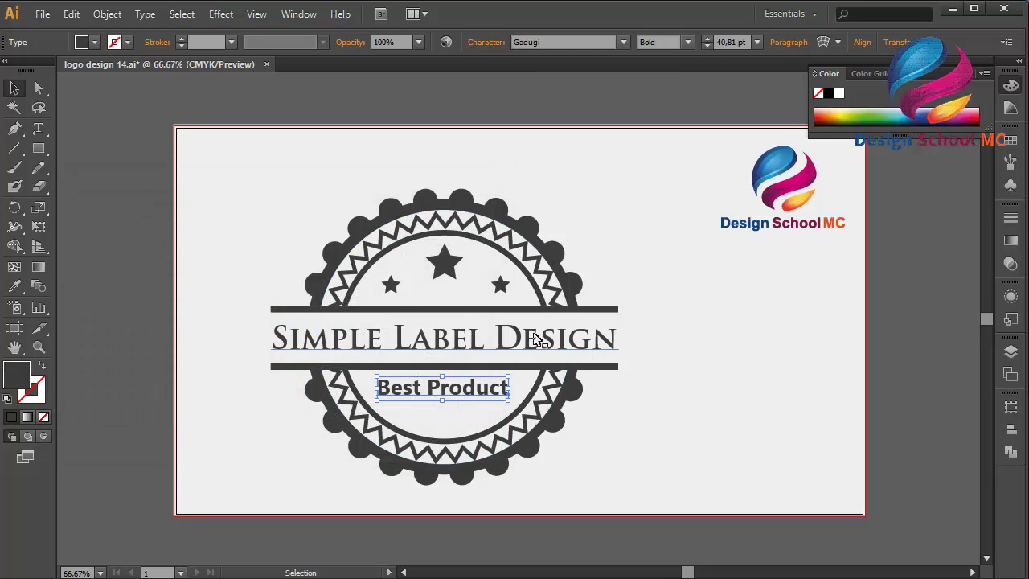
- Change the "Simple Label Design" text's font to Gadugi by copying the font name from the "Best Product" text
{"action": "left_click", "coordinate": [230, 365]}
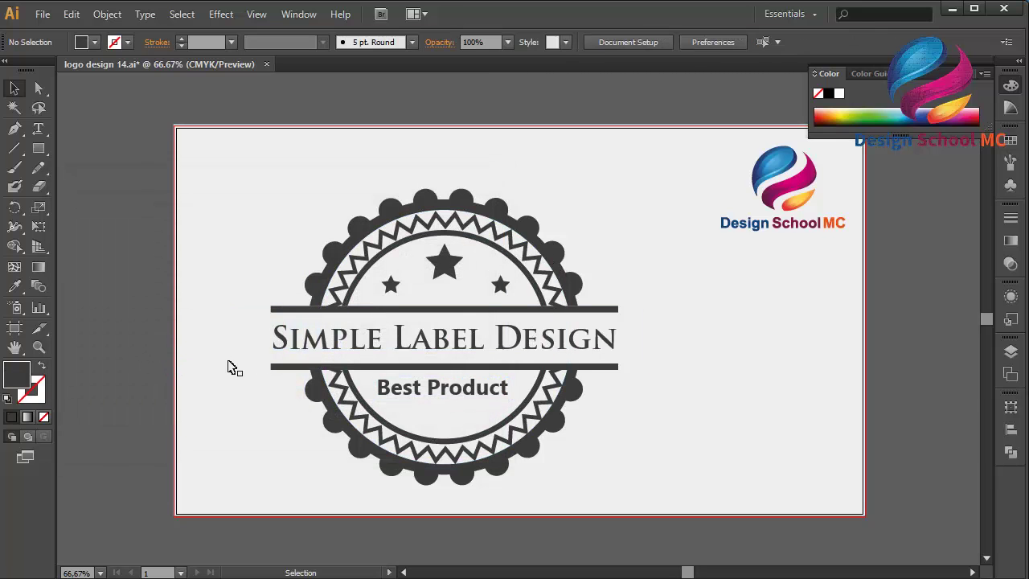
{"action": "left_click", "coordinate": [466, 342]}
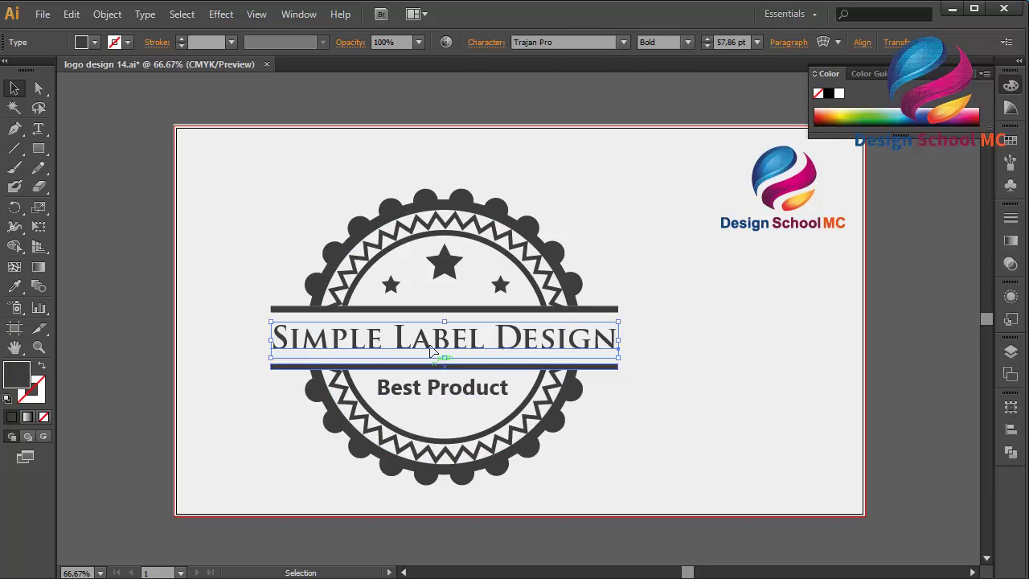
{"action": "left_click", "coordinate": [456, 391]}
{"action": "left_click", "coordinate": [552, 41]}
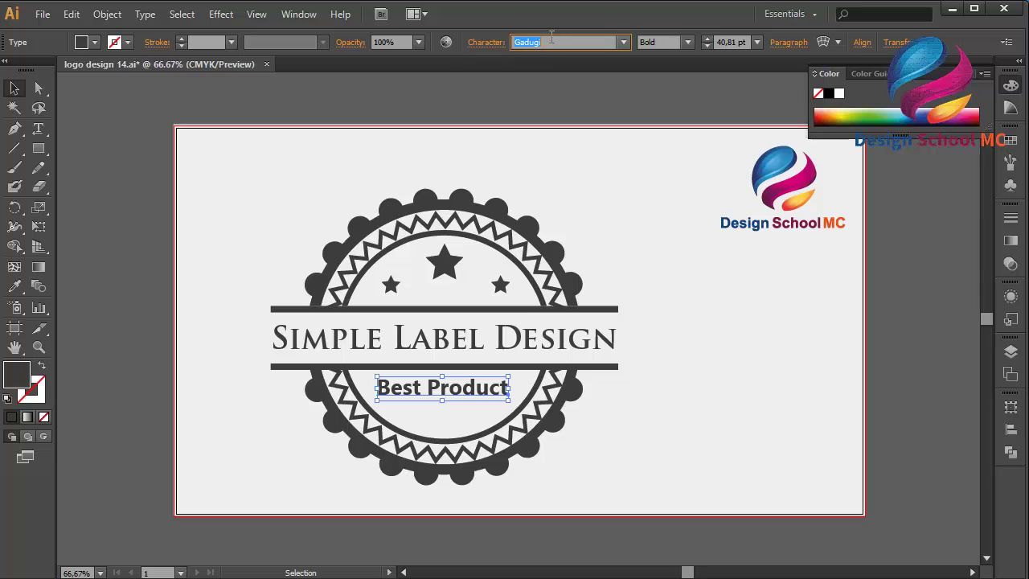
{"action": "right_click", "coordinate": [555, 43]}
{"action": "left_click", "coordinate": [517, 96]}
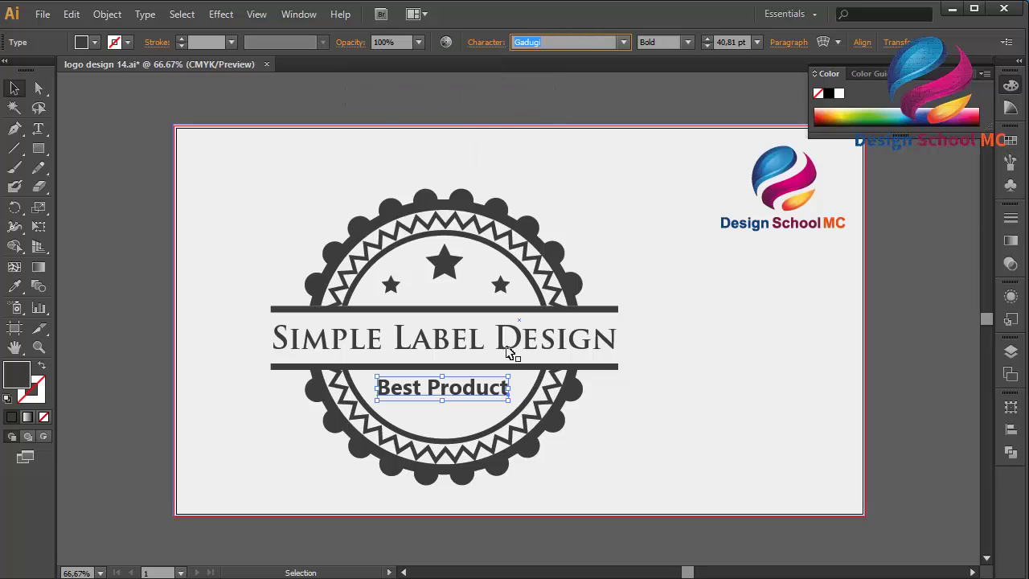
{"action": "left_click", "coordinate": [500, 343]}
{"action": "left_click", "coordinate": [594, 43]}
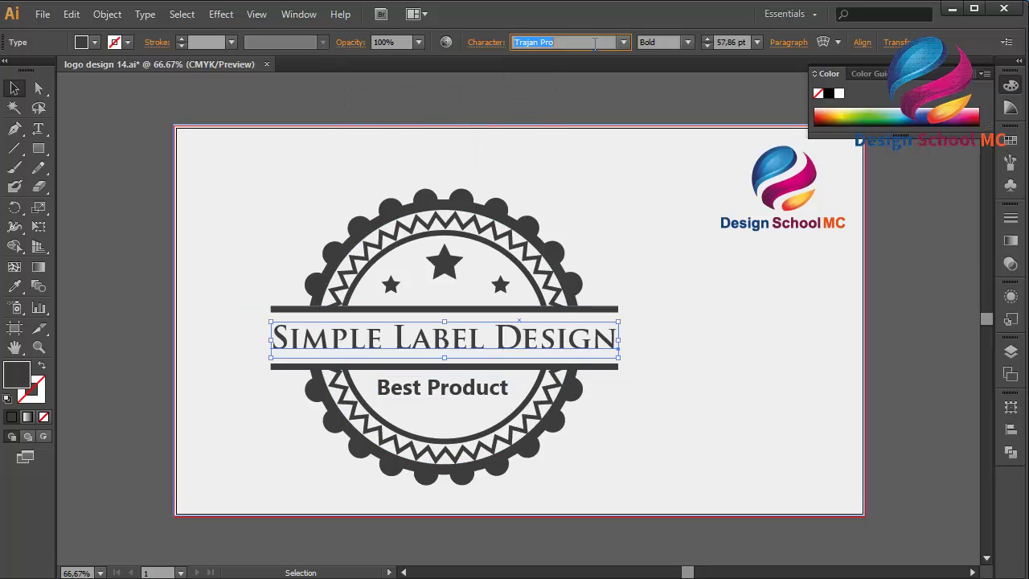
{"action": "right_click", "coordinate": [566, 40]}
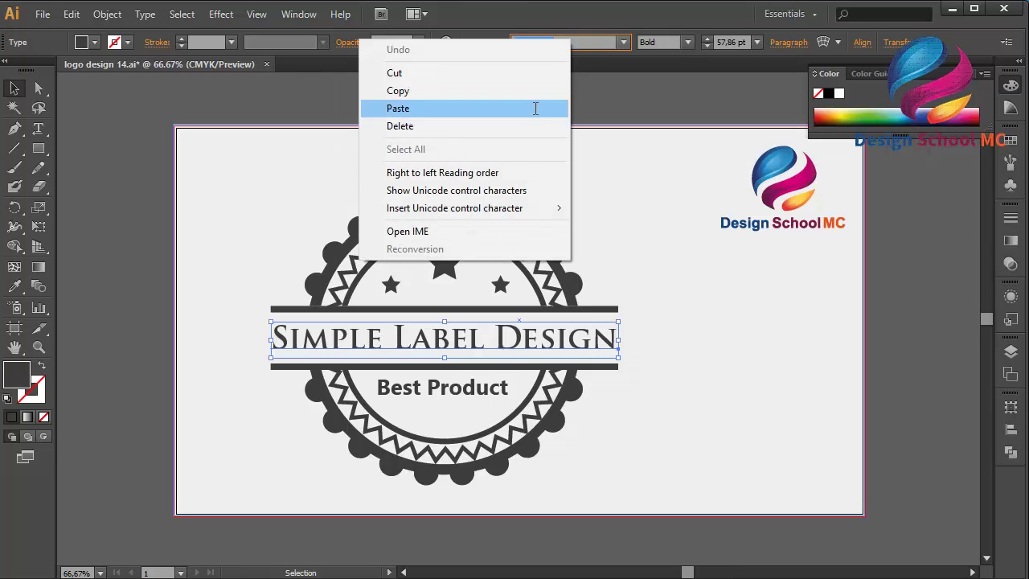
{"action": "left_click", "coordinate": [535, 105]}
{"action": "key", "text": "Return"}
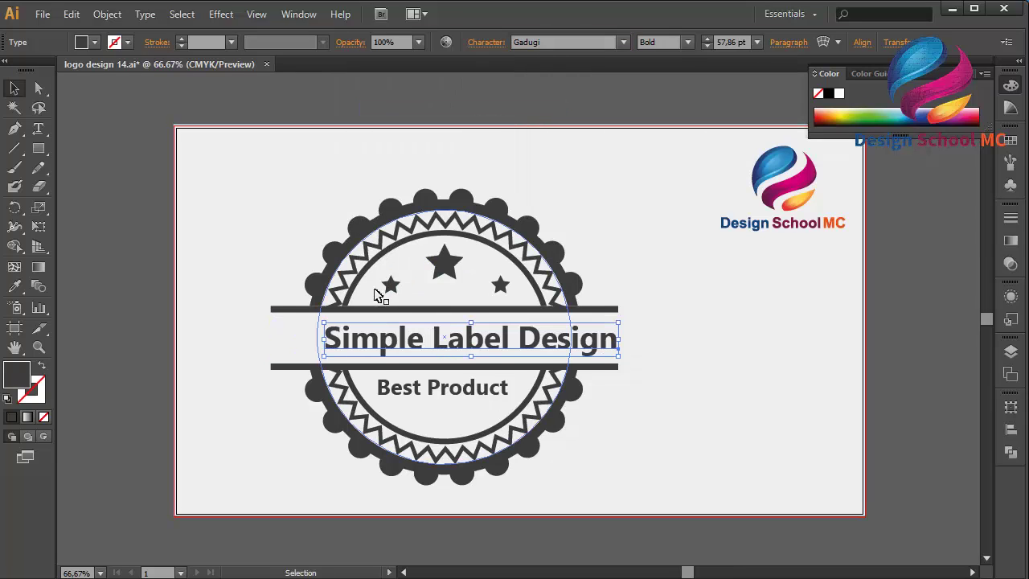
- Enlarge the "Simple Label Design" text to about 63.44 pt and centre it horizontally between the two bars
{"action": "left_click_drag", "start_coordinate": [326, 339], "coordinate": [295, 342]}
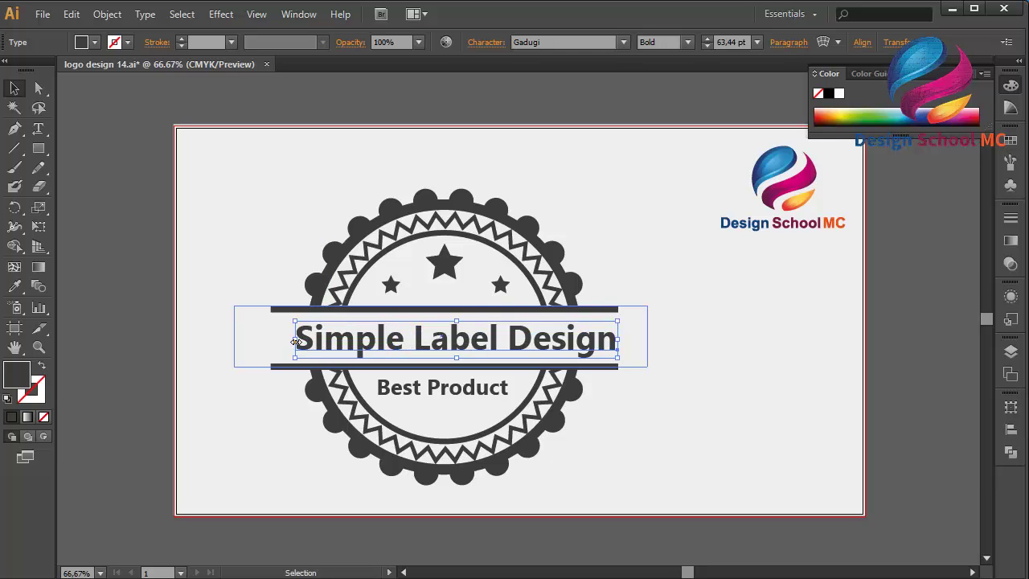
{"action": "key", "text": "Left"}
{"action": "key", "text": "Left"}
{"action": "key", "text": "Left"}
{"action": "key", "text": "Left"}
{"action": "key", "text": "Left"}
{"action": "key", "text": "Left"}
{"action": "key", "text": "Left"}
{"action": "key", "text": "Left"}
{"action": "key", "text": "Left"}
{"action": "key", "text": "Left"}
{"action": "key", "text": "Left"}
{"action": "key", "text": "Left"}
{"action": "key", "text": "Left"}
{"action": "key", "text": "Left"}
{"action": "key", "text": "Left"}
{"action": "key", "text": "Left"}
{"action": "key", "text": "Left"}
{"action": "key", "text": "Left"}
{"action": "key", "text": "Left"}
{"action": "key", "text": "Left"}
{"action": "key", "text": "Left"}
{"action": "key", "text": "Left"}
{"action": "key", "text": "Left"}
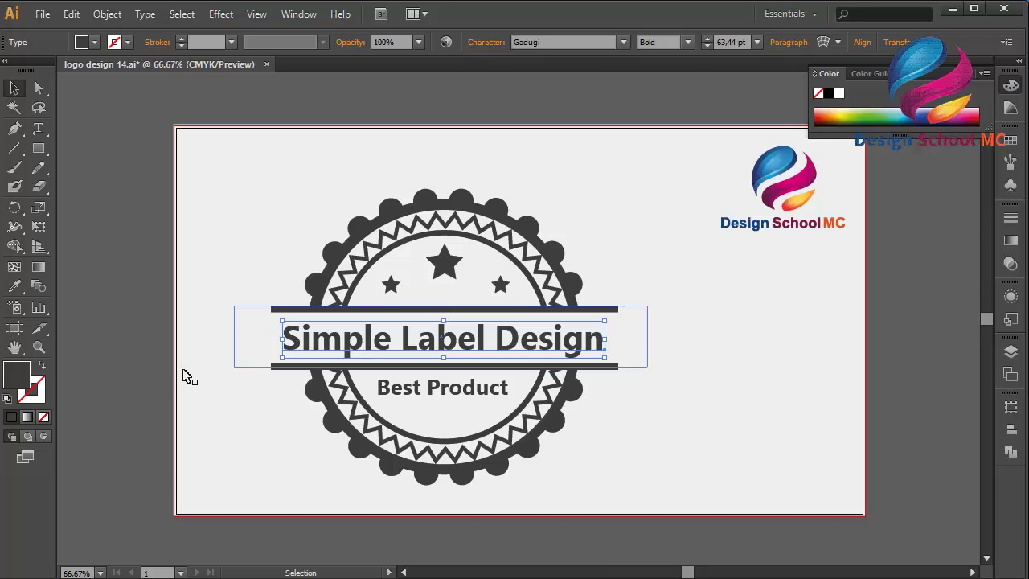
{"action": "left_click", "coordinate": [143, 364]}
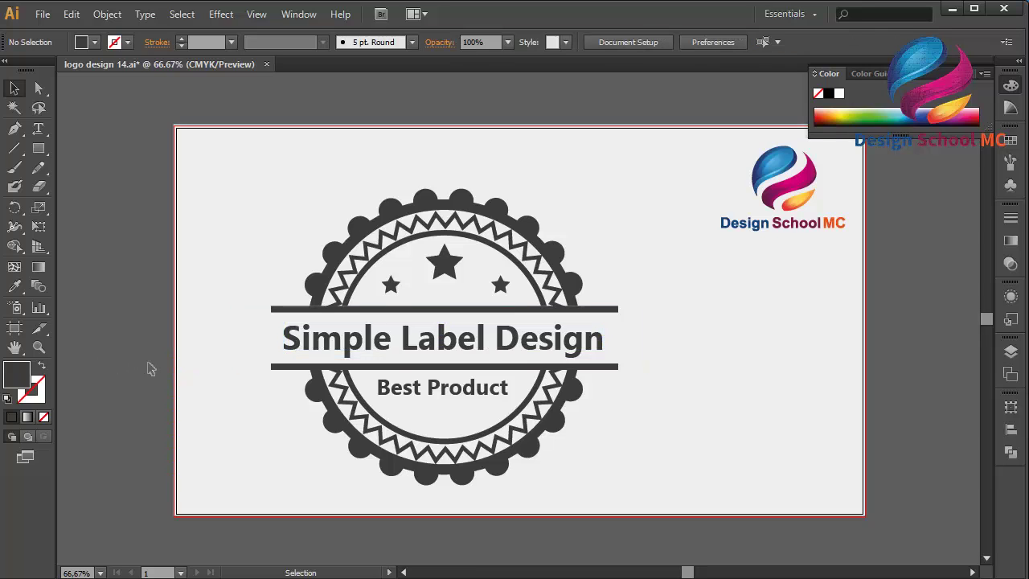
- Scale the "Best Product" text down slightly around its centre
{"action": "left_click", "coordinate": [441, 396]}
{"action": "left_click_drag", "start_coordinate": [440, 400], "coordinate": [443, 403]}
{"action": "left_click", "coordinate": [151, 363]}
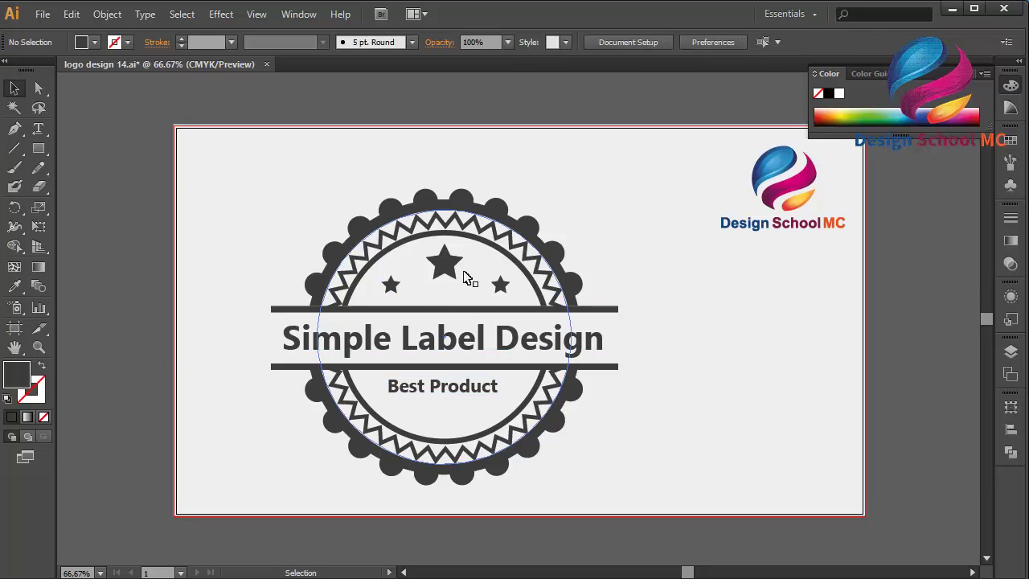
- Duplicate the small star beside the large one in front and place the copy centred just below "Best Product"
{"action": "left_click", "coordinate": [500, 284]}
{"action": "left_click", "coordinate": [72, 14]}
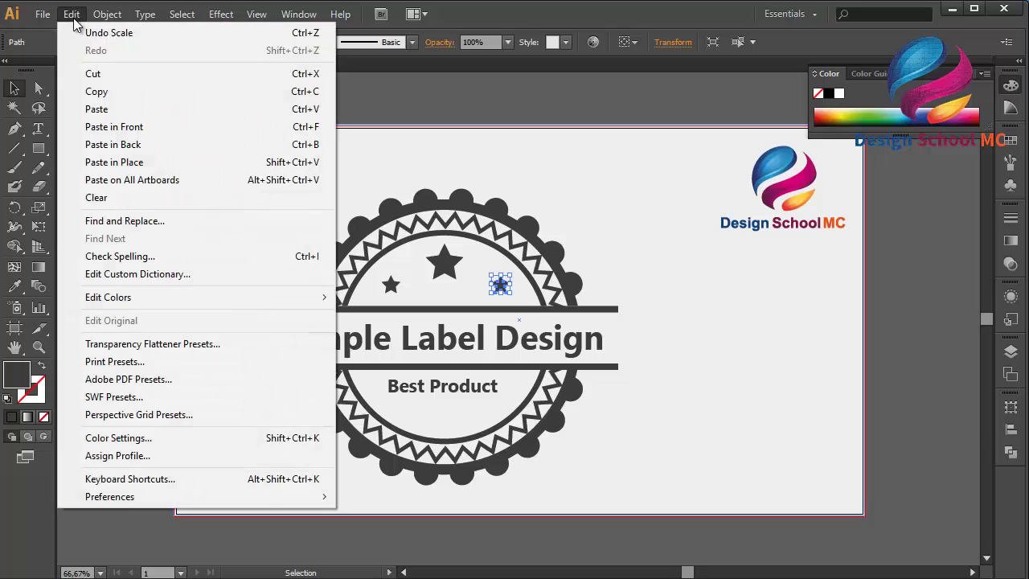
{"action": "left_click", "coordinate": [99, 92]}
{"action": "left_click", "coordinate": [73, 14]}
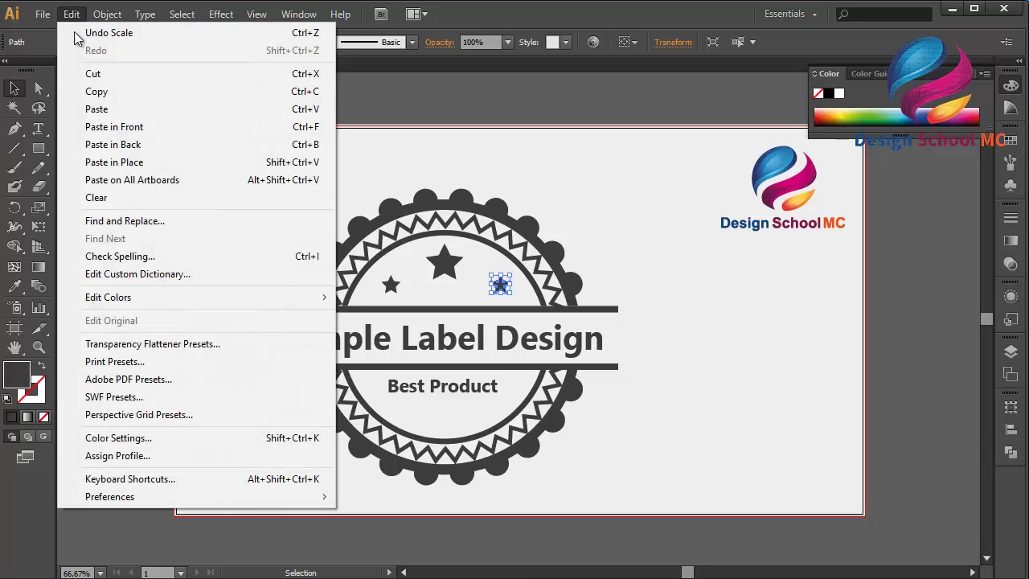
{"action": "left_click", "coordinate": [120, 127]}
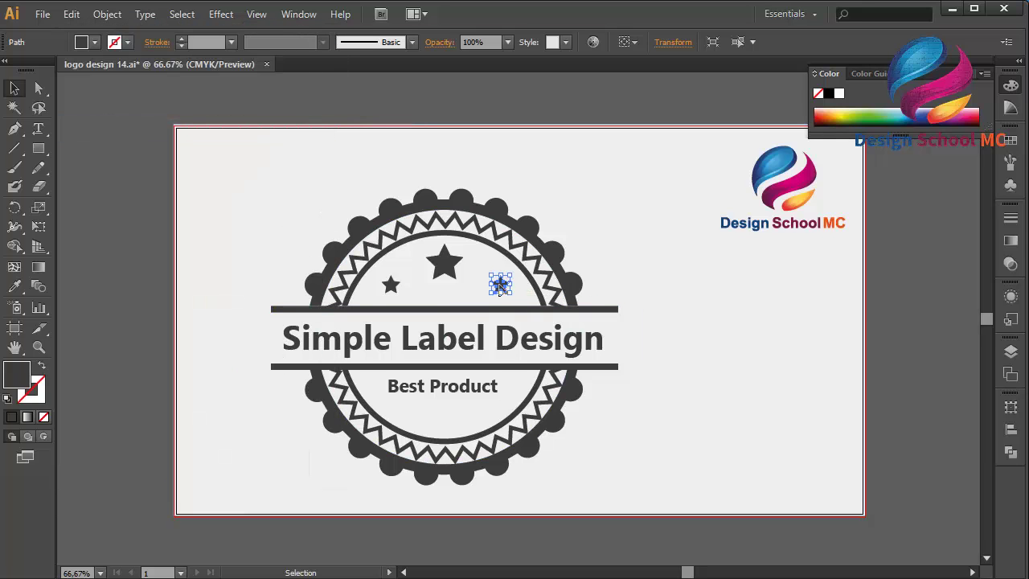
{"action": "left_click_drag", "start_coordinate": [499, 283], "coordinate": [442, 414]}
{"action": "left_click", "coordinate": [137, 383]}
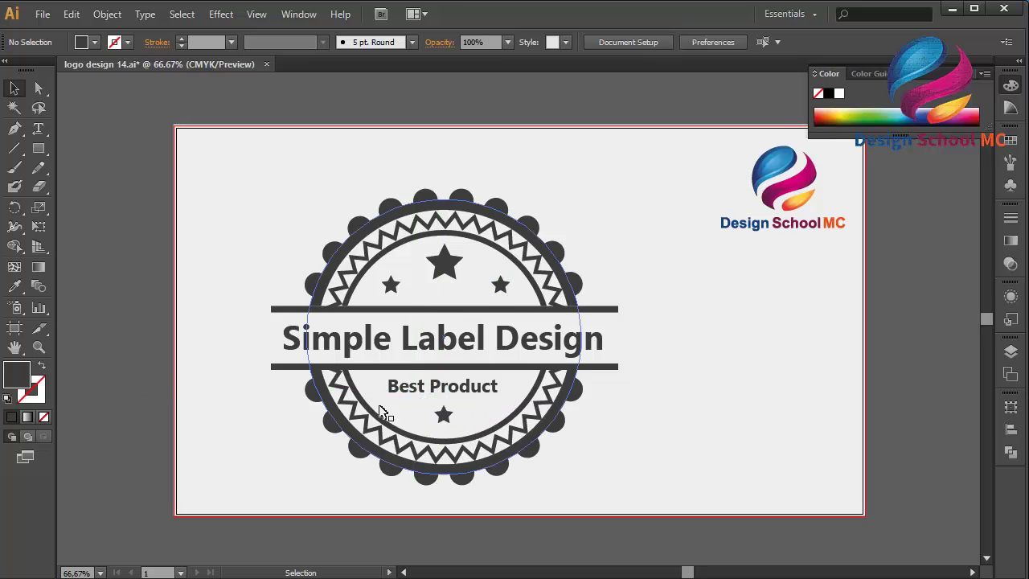
{"action": "left_click", "coordinate": [442, 416]}
{"action": "left_click_drag", "start_coordinate": [441, 416], "coordinate": [440, 413]}
{"action": "left_click", "coordinate": [156, 370]}
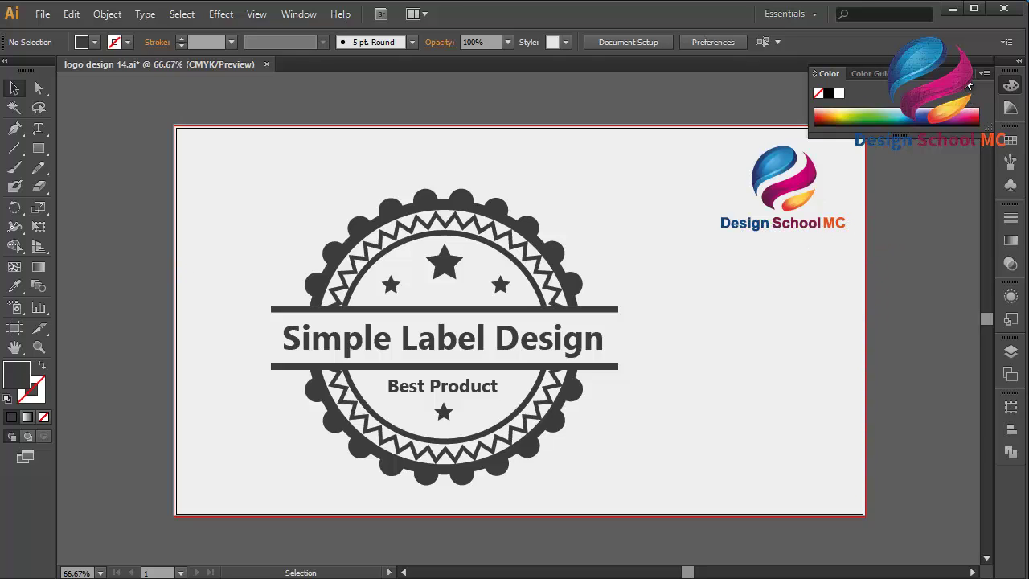
- In the Design School MC_Ending.ai document, set the large "Design School MC" heading's fill to dark red 990000
{"action": "left_click", "coordinate": [914, 187]}
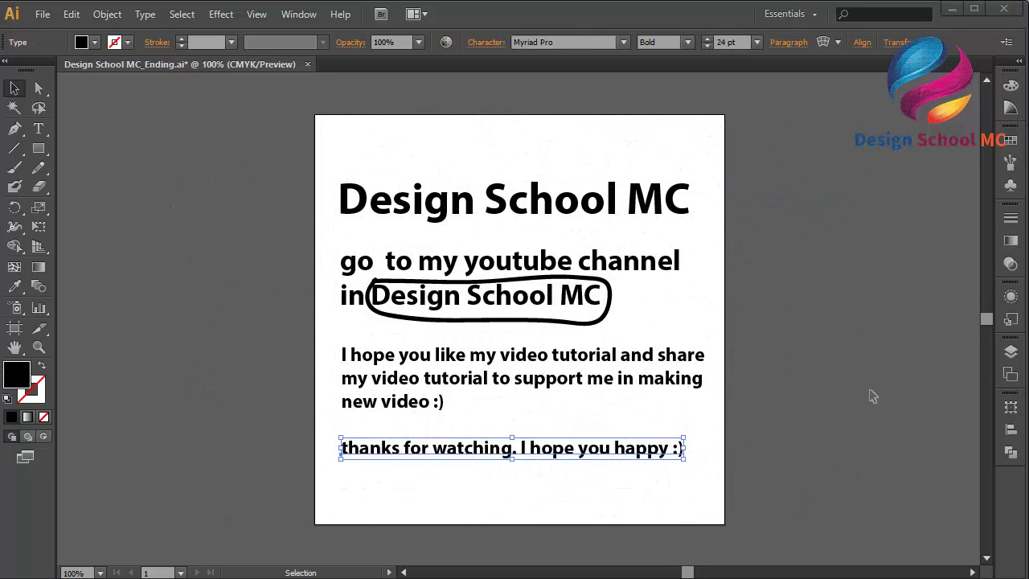
{"action": "left_click", "coordinate": [544, 201]}
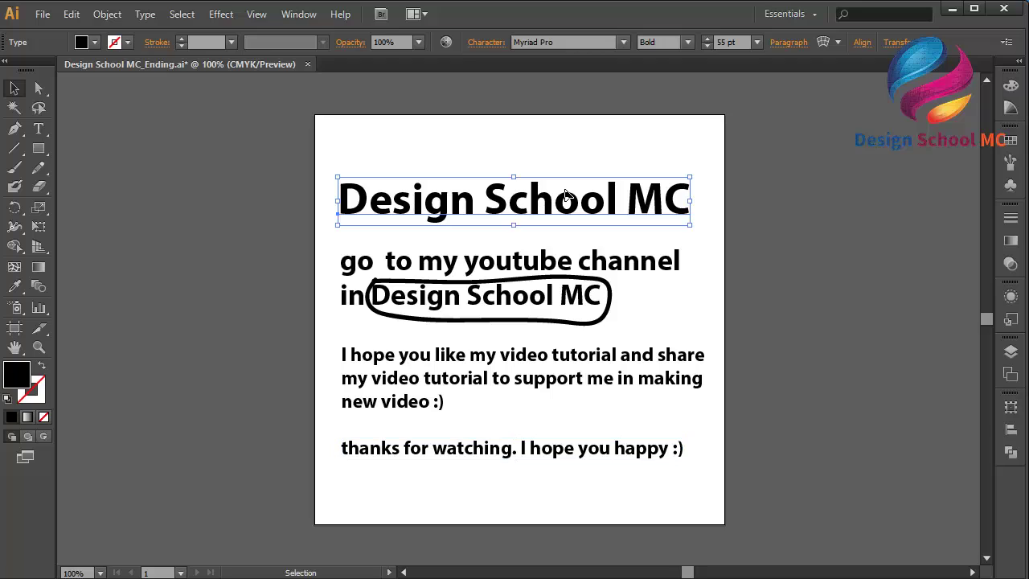
{"action": "left_click", "coordinate": [1009, 140]}
{"action": "left_click", "coordinate": [964, 131]}
{"action": "double_click", "coordinate": [24, 377]}
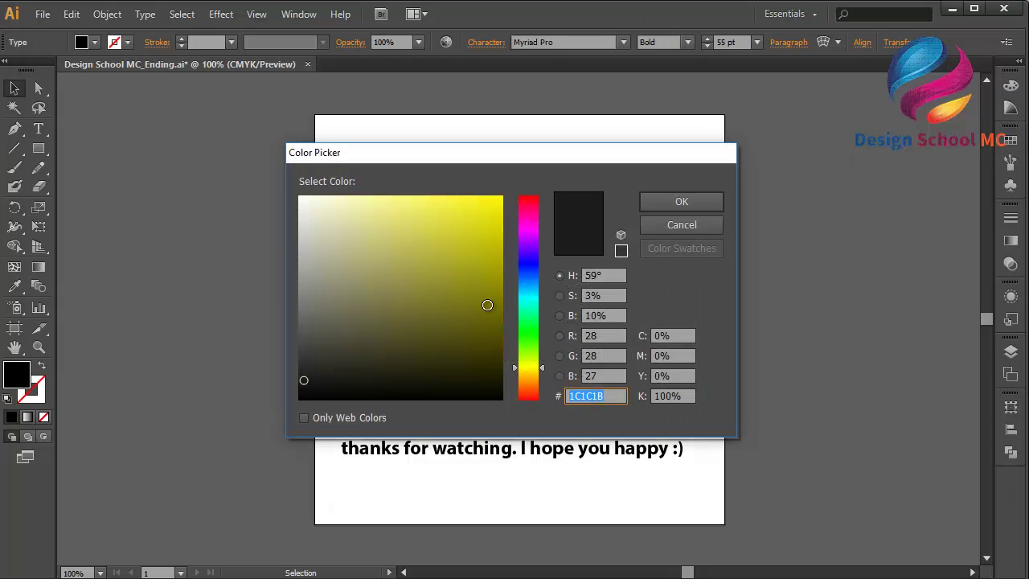
{"action": "mouse_move", "coordinate": [482, 297]}
{"action": "left_mouse_down"}
{"action": "mouse_move", "coordinate": [502, 278]}
{"action": "mouse_move", "coordinate": [531, 194]}
{"action": "left_mouse_up"}
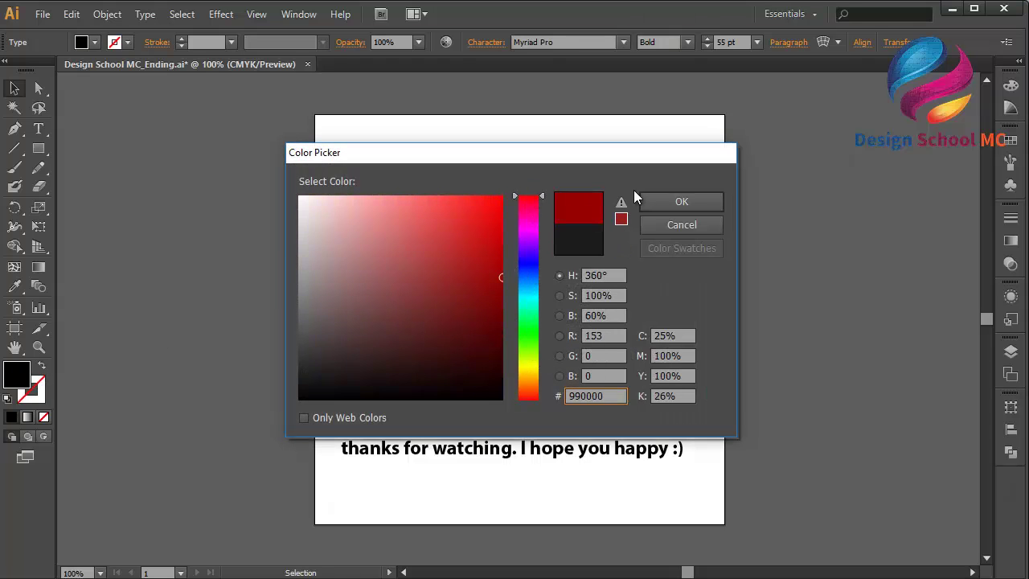
{"action": "left_click", "coordinate": [653, 201]}
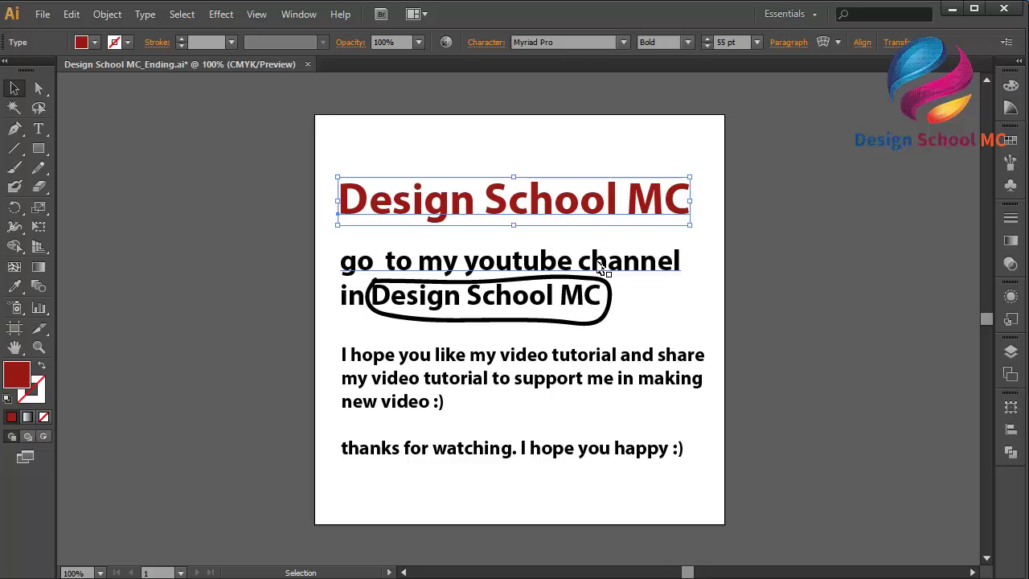
- Try a dark red 9B0000 fill on the circled words "Design School MC" in the YouTube channel line
{"action": "left_click", "coordinate": [604, 270]}
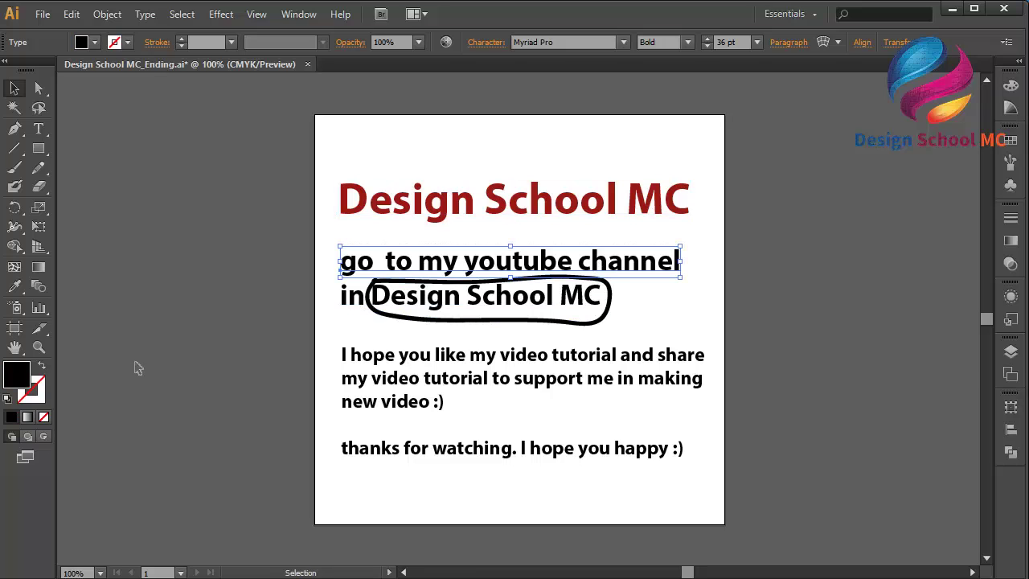
{"action": "key", "text": "t"}
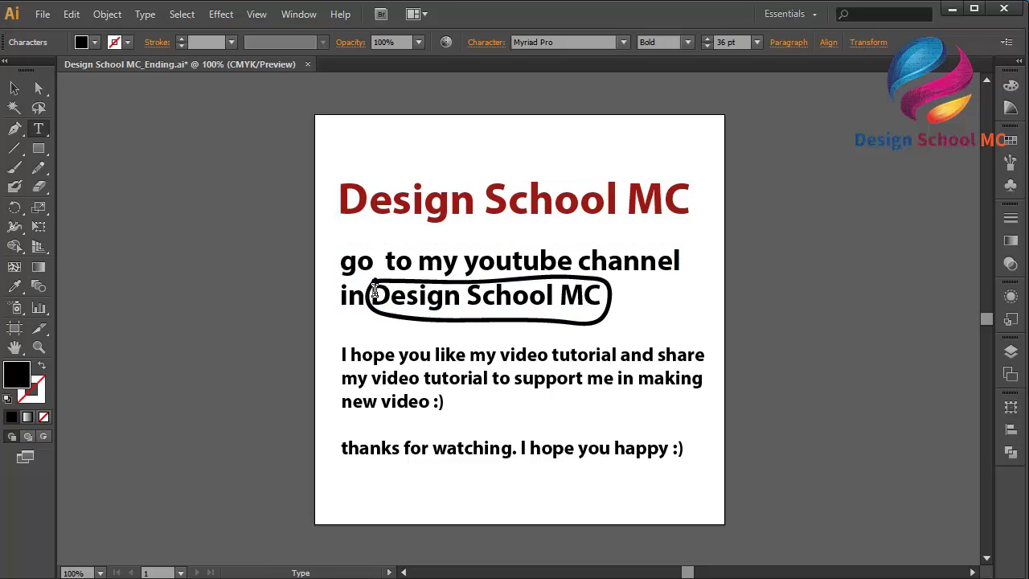
{"action": "left_click", "coordinate": [370, 294]}
{"action": "left_click_drag", "start_coordinate": [373, 292], "coordinate": [603, 300]}
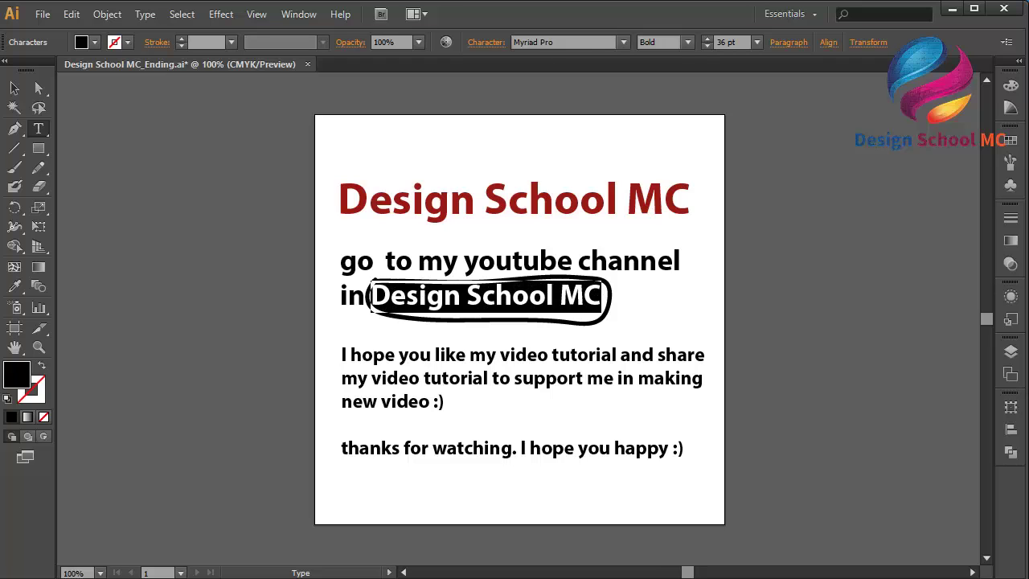
{"action": "double_click", "coordinate": [17, 378]}
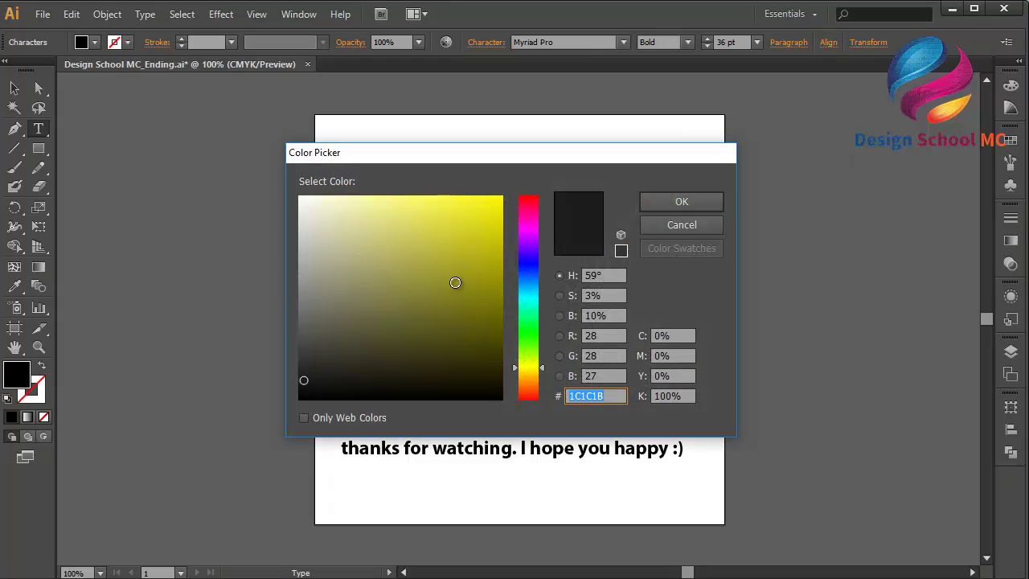
{"action": "mouse_move", "coordinate": [455, 282]}
{"action": "left_mouse_down"}
{"action": "mouse_move", "coordinate": [524, 274]}
{"action": "mouse_move", "coordinate": [533, 156]}
{"action": "left_mouse_up"}
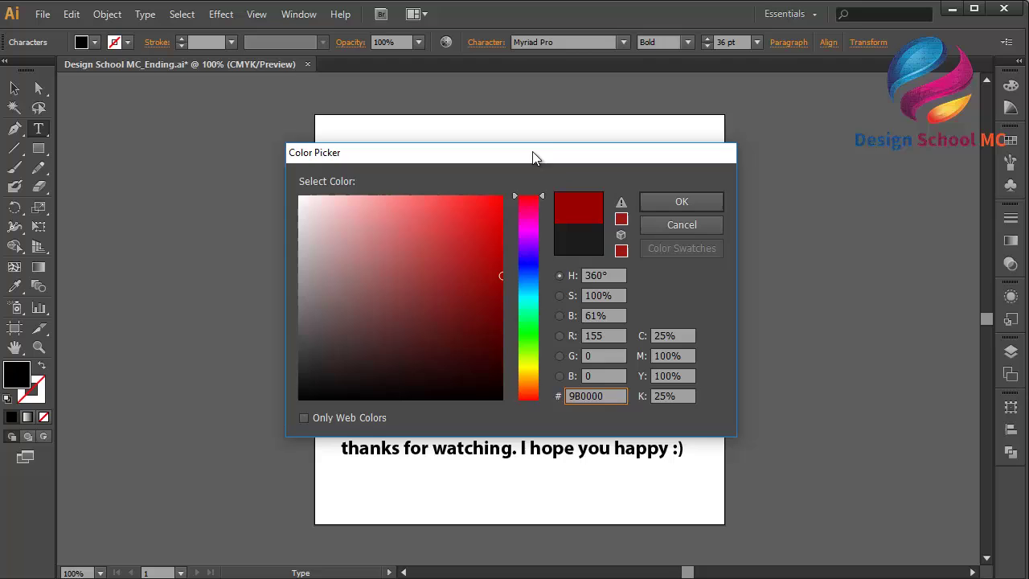
{"action": "left_click", "coordinate": [648, 199]}
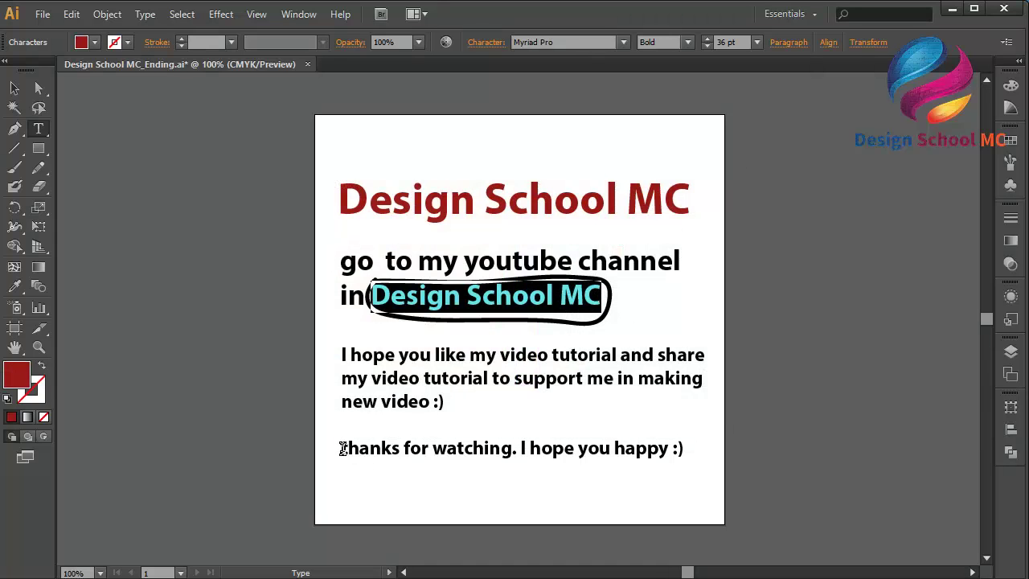
- Undo the red fill on the circled "Design School MC" words
{"action": "left_click", "coordinate": [410, 356]}
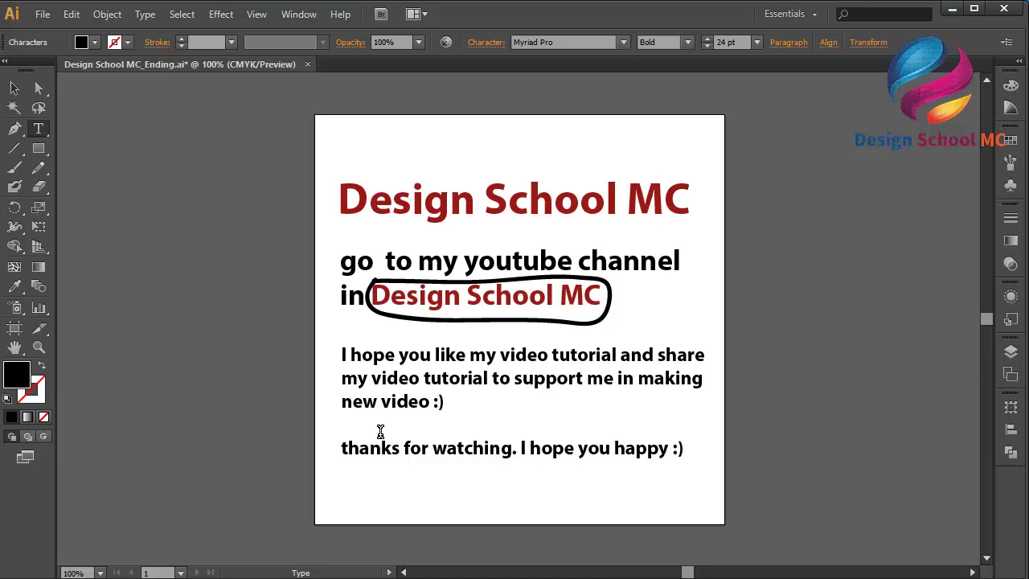
{"action": "left_click_drag", "start_coordinate": [347, 447], "coordinate": [741, 434]}
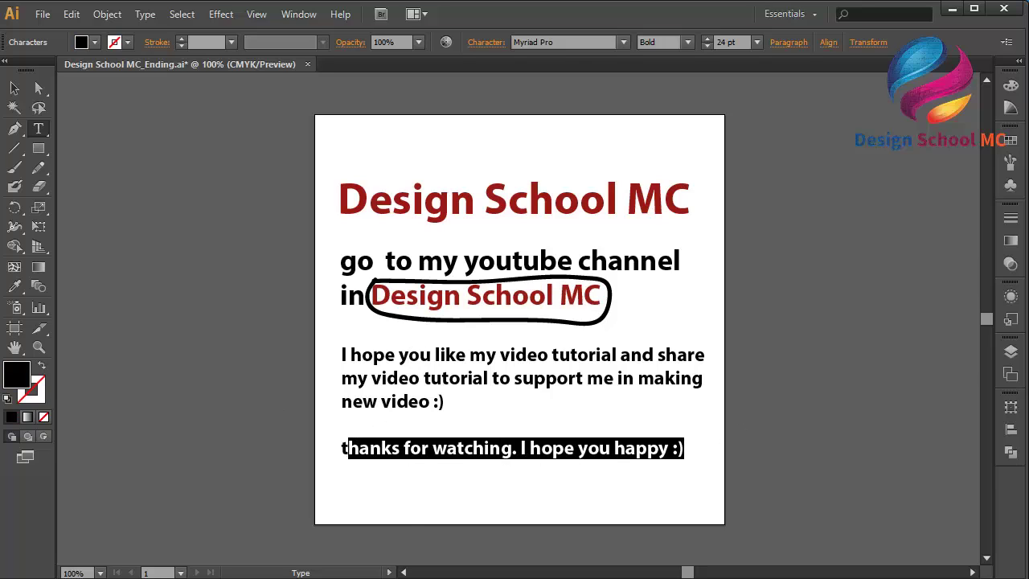
{"action": "key", "text": "ctrl+z"}
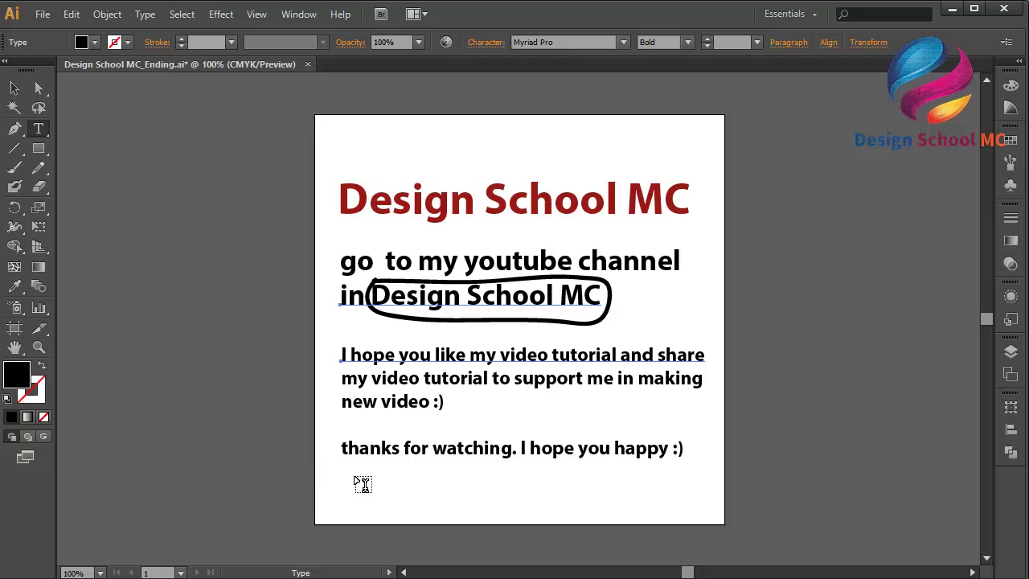
- Set the fill of the whole "thanks for watching. I hope you happy :)" line to a medium dark green
{"action": "left_click_drag", "start_coordinate": [343, 448], "coordinate": [698, 459]}
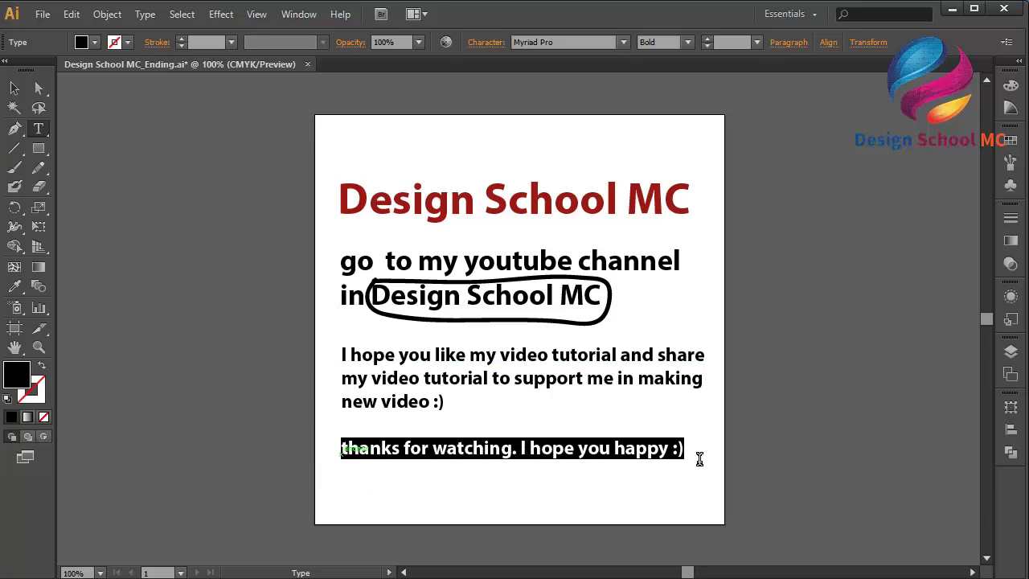
{"action": "double_click", "coordinate": [16, 373]}
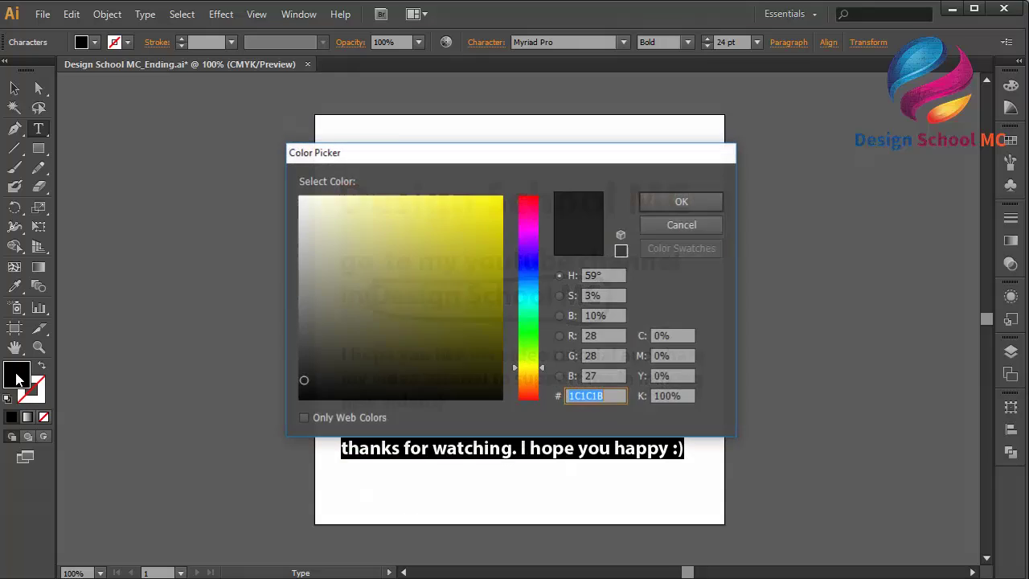
{"action": "left_click_drag", "start_coordinate": [492, 280], "coordinate": [500, 306]}
{"action": "left_click_drag", "start_coordinate": [528, 365], "coordinate": [533, 337]}
{"action": "left_click", "coordinate": [703, 196]}
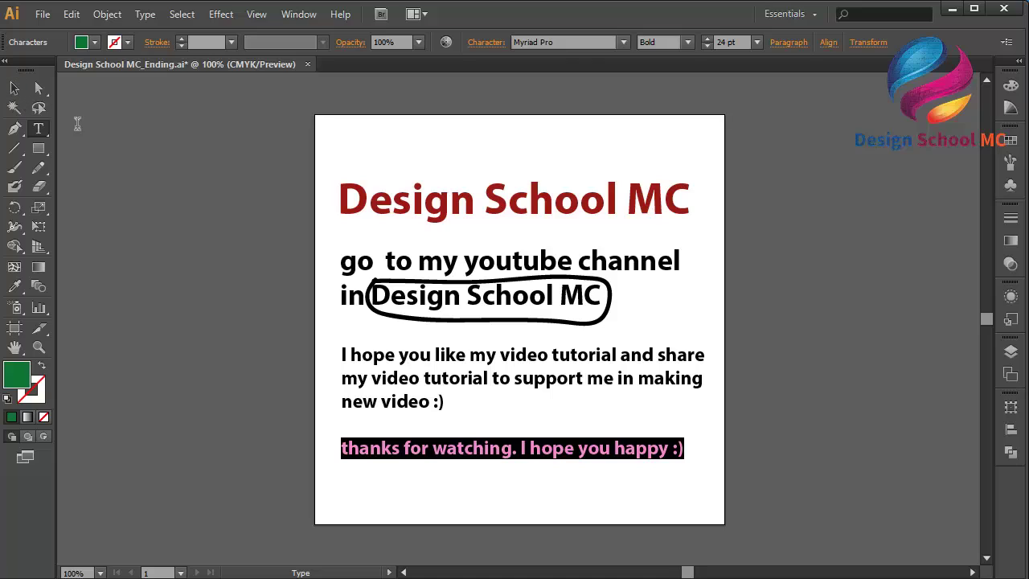
- Set the fill of the circled words "Design School MC" to dark red 720000 and deselect the text
{"action": "left_click_drag", "start_coordinate": [395, 304], "coordinate": [628, 301]}
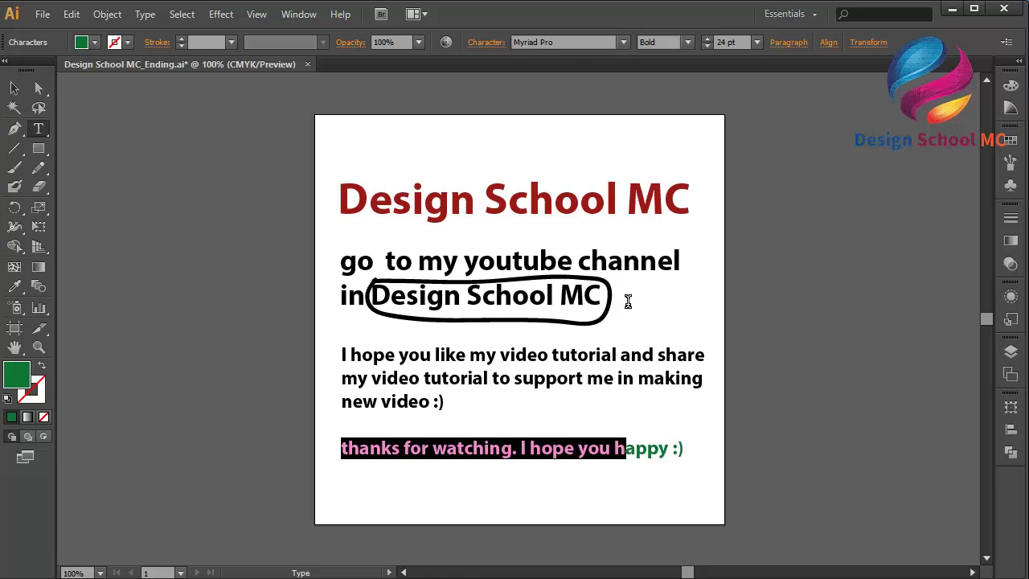
{"action": "left_click", "coordinate": [588, 294]}
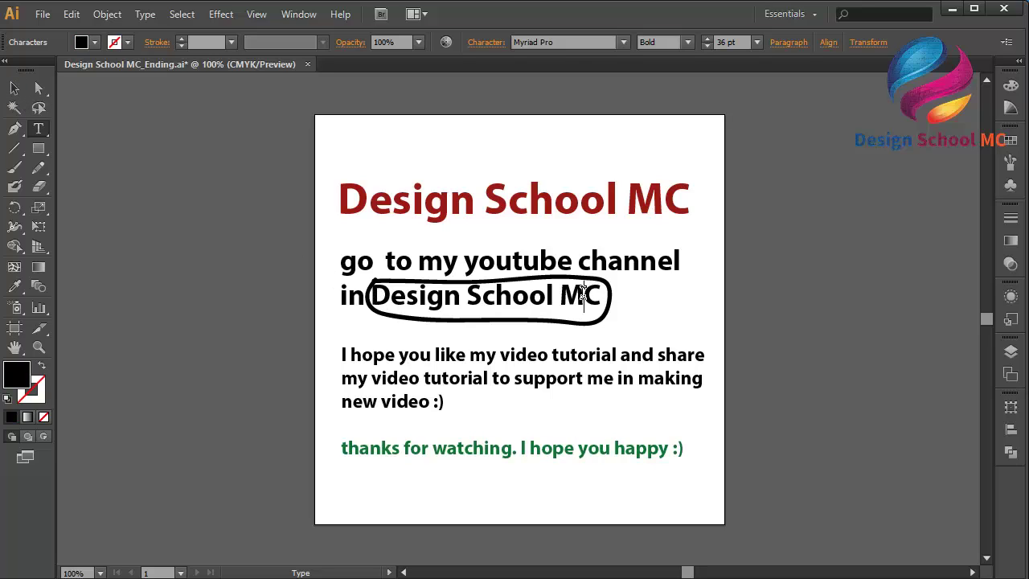
{"action": "left_click_drag", "start_coordinate": [606, 294], "coordinate": [372, 293]}
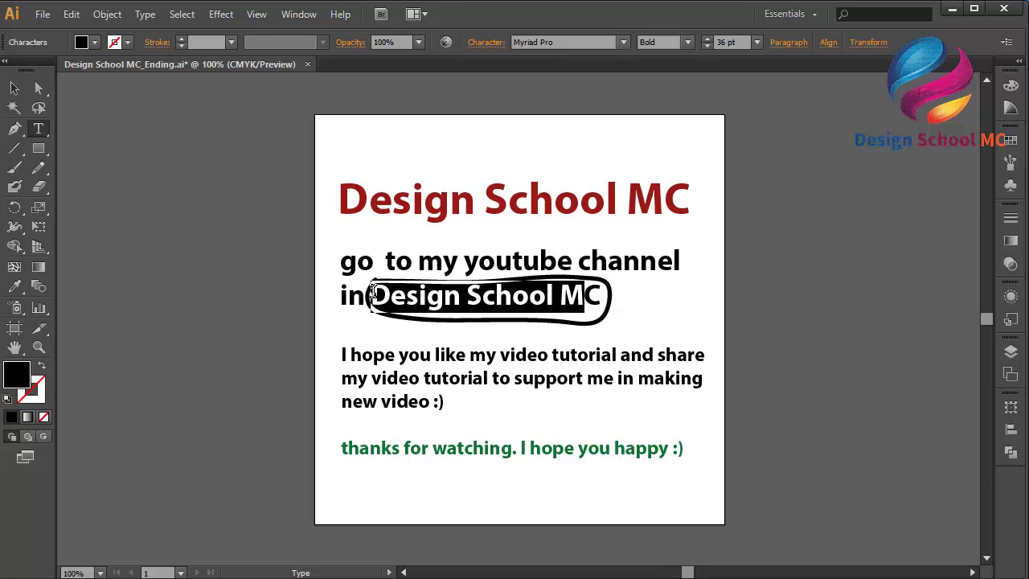
{"action": "double_click", "coordinate": [18, 374]}
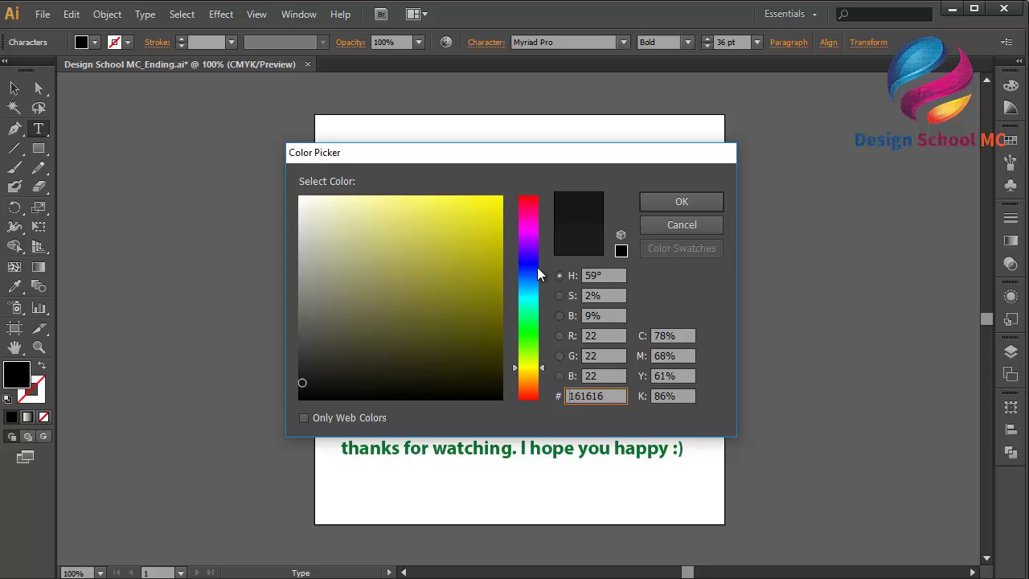
{"action": "type", "text": "720000"}
{"action": "left_click", "coordinate": [658, 202]}
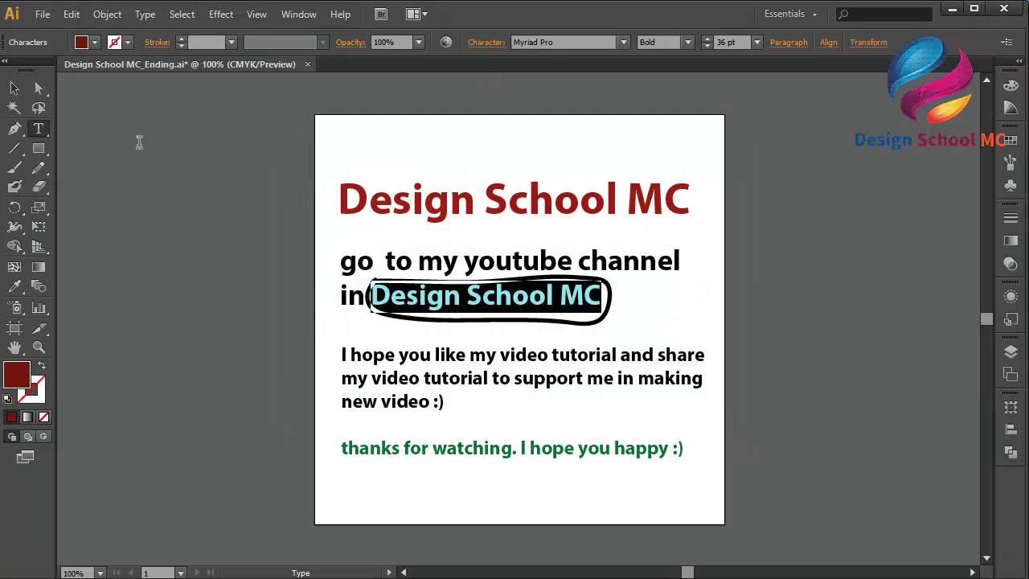
{"action": "left_click", "coordinate": [14, 87]}
{"action": "left_click", "coordinate": [178, 183]}
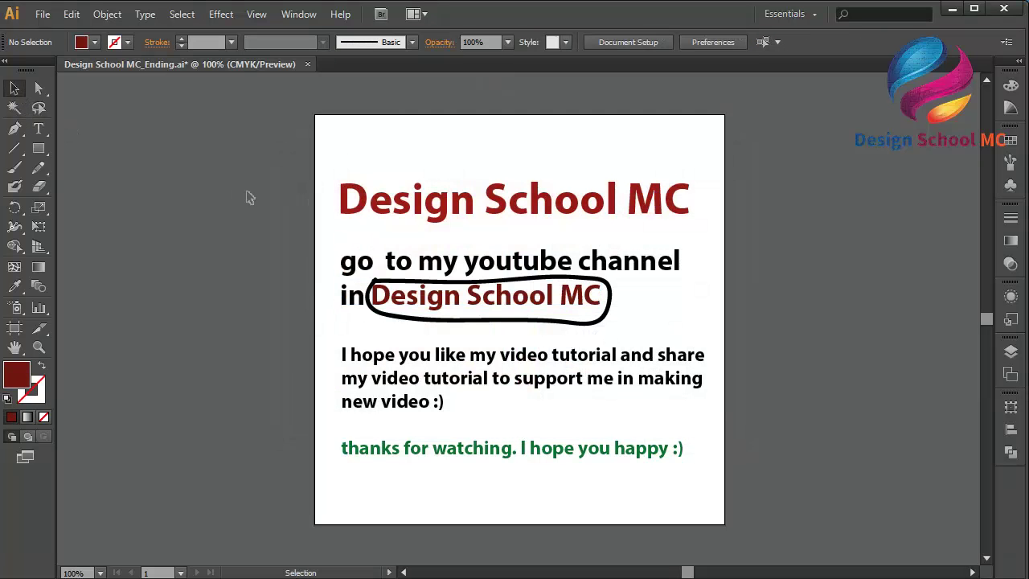